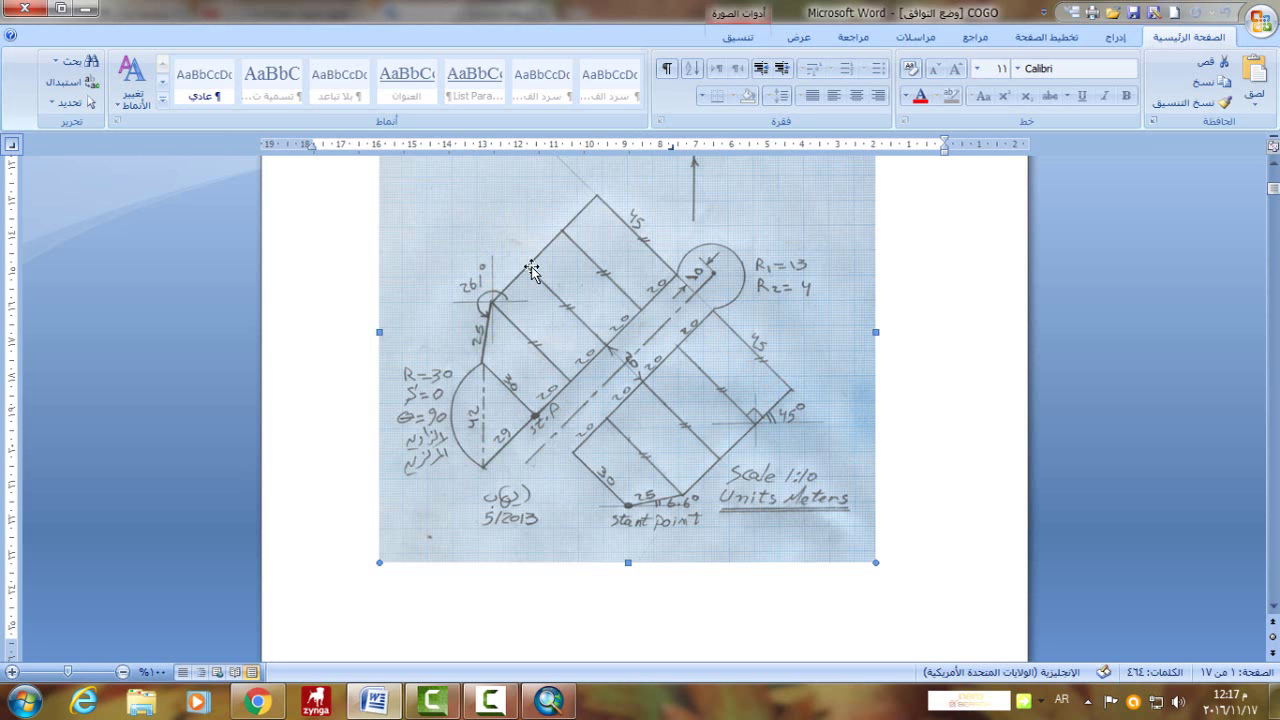
Switch to ArcMap, open a traverse for Lines1, snap its start to the Start_point feature and make it a closed loop.
click(550, 703)
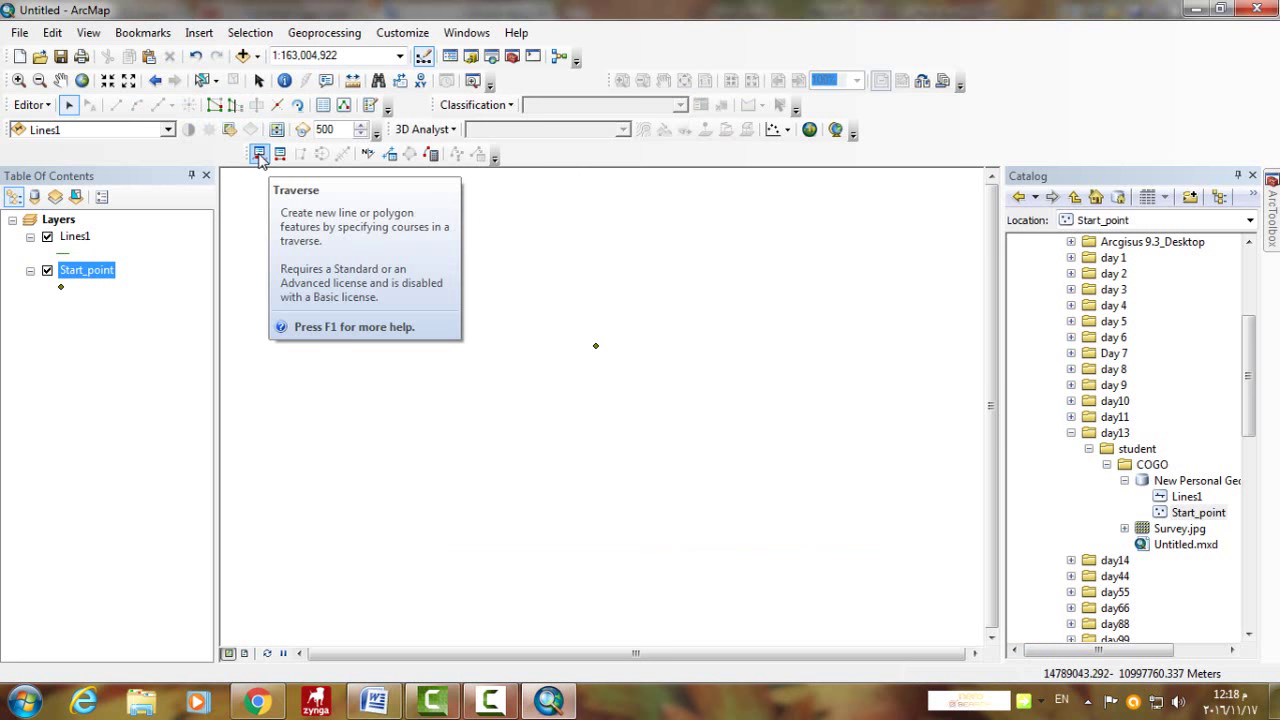
click(261, 156)
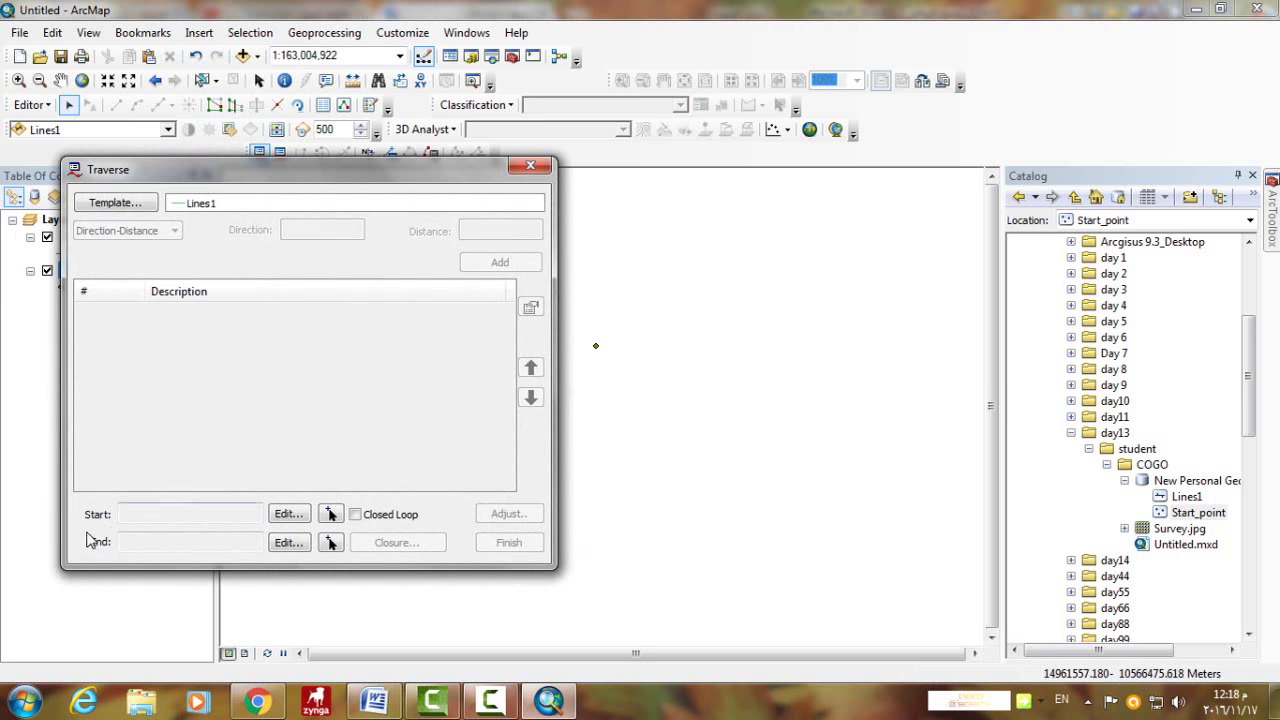
click(331, 514)
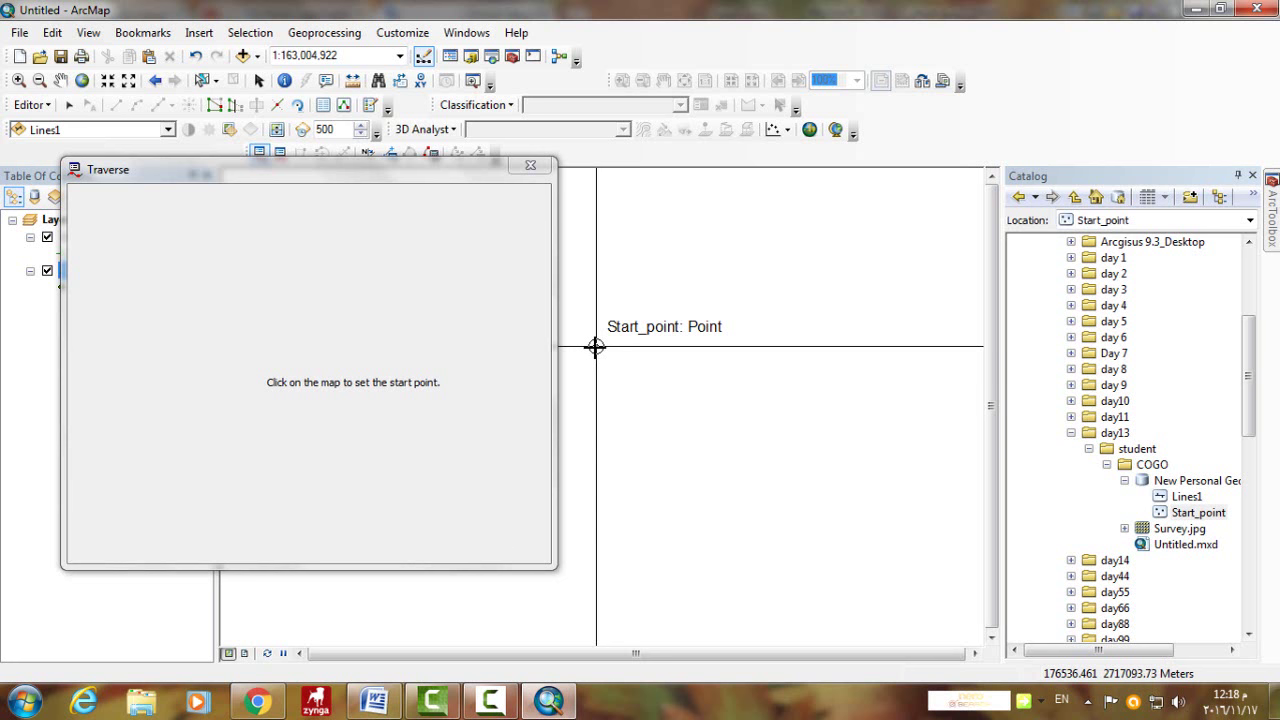
click(595, 346)
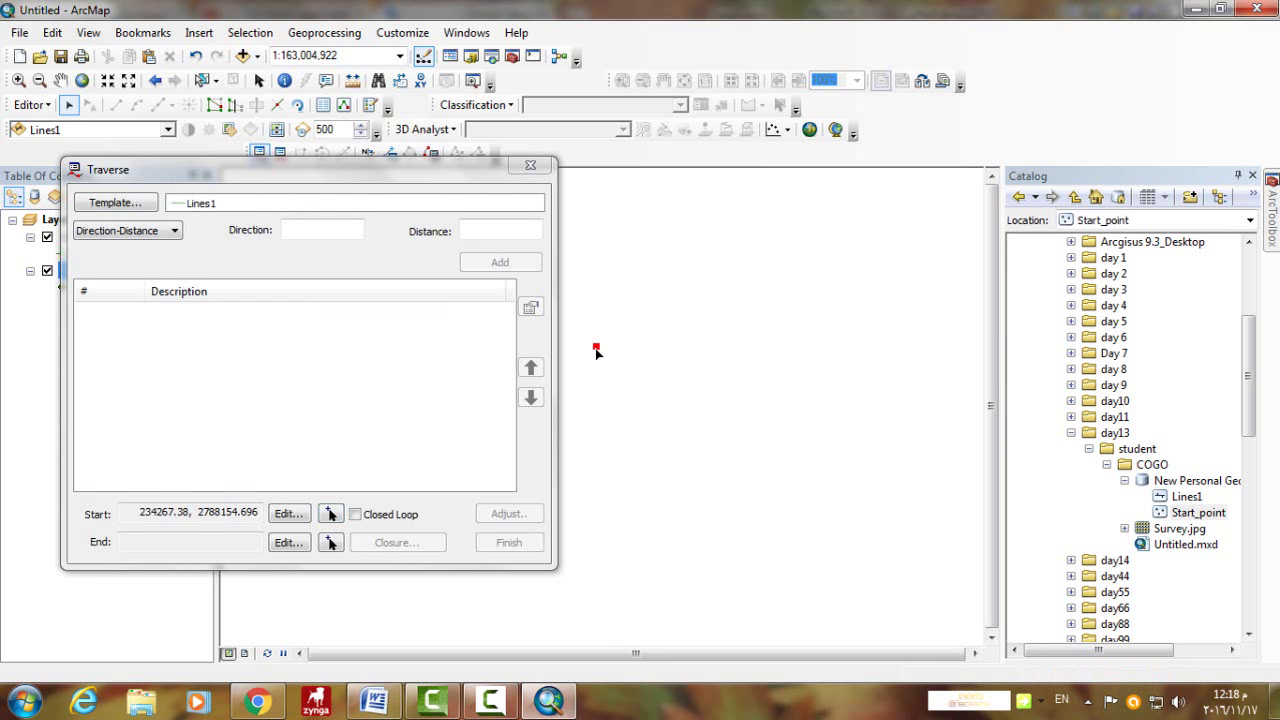
click(358, 517)
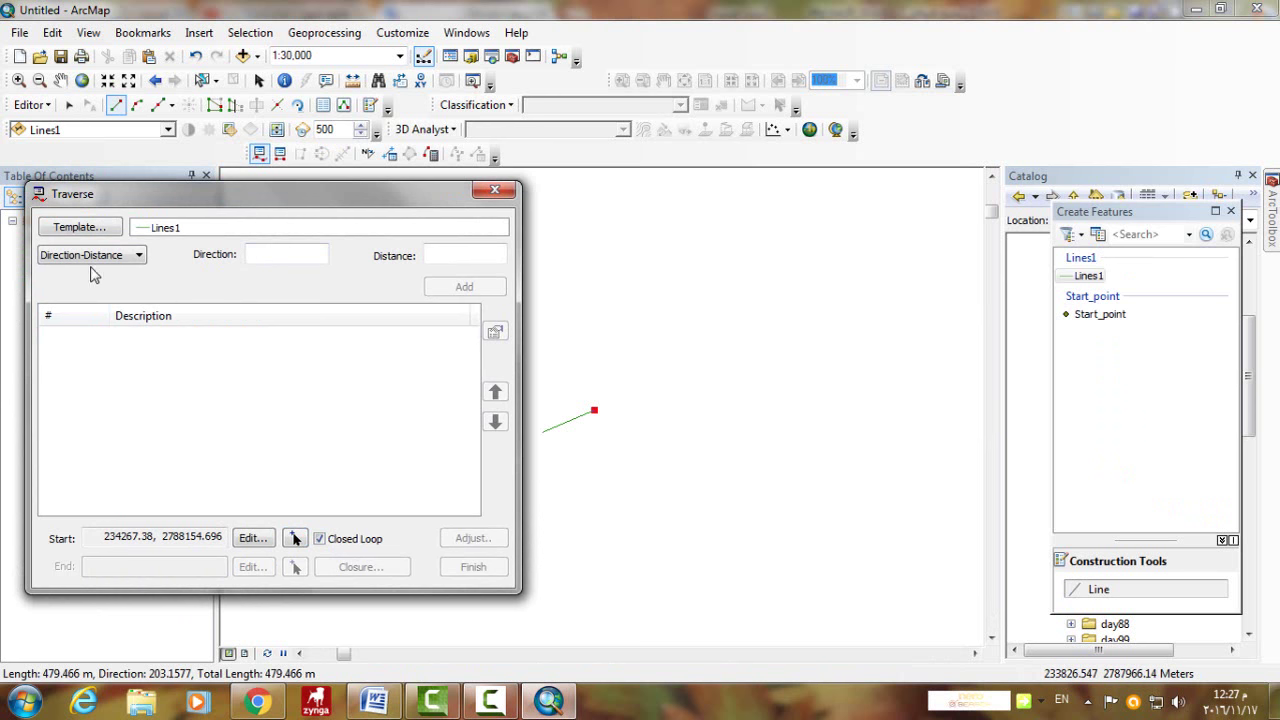
Add the first Direction-Distance course to the traverse with direction 6.6 and distance 25.
click(90, 260)
click(139, 257)
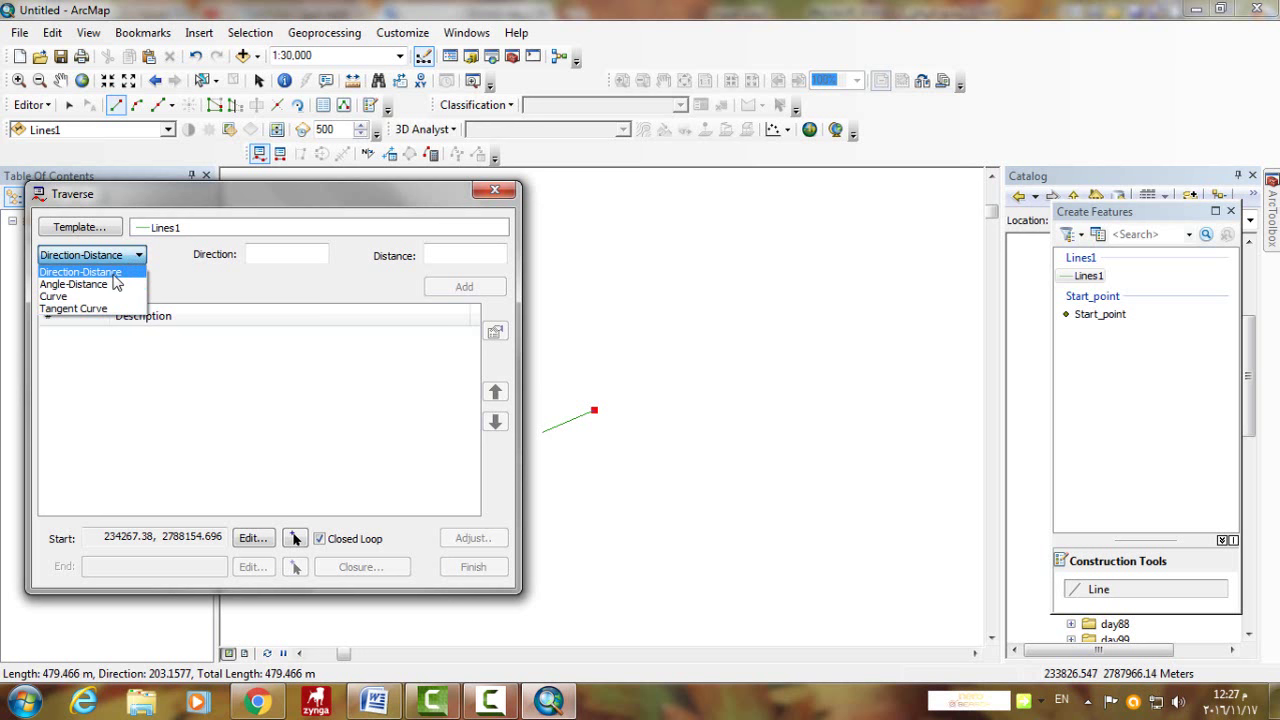
click(269, 289)
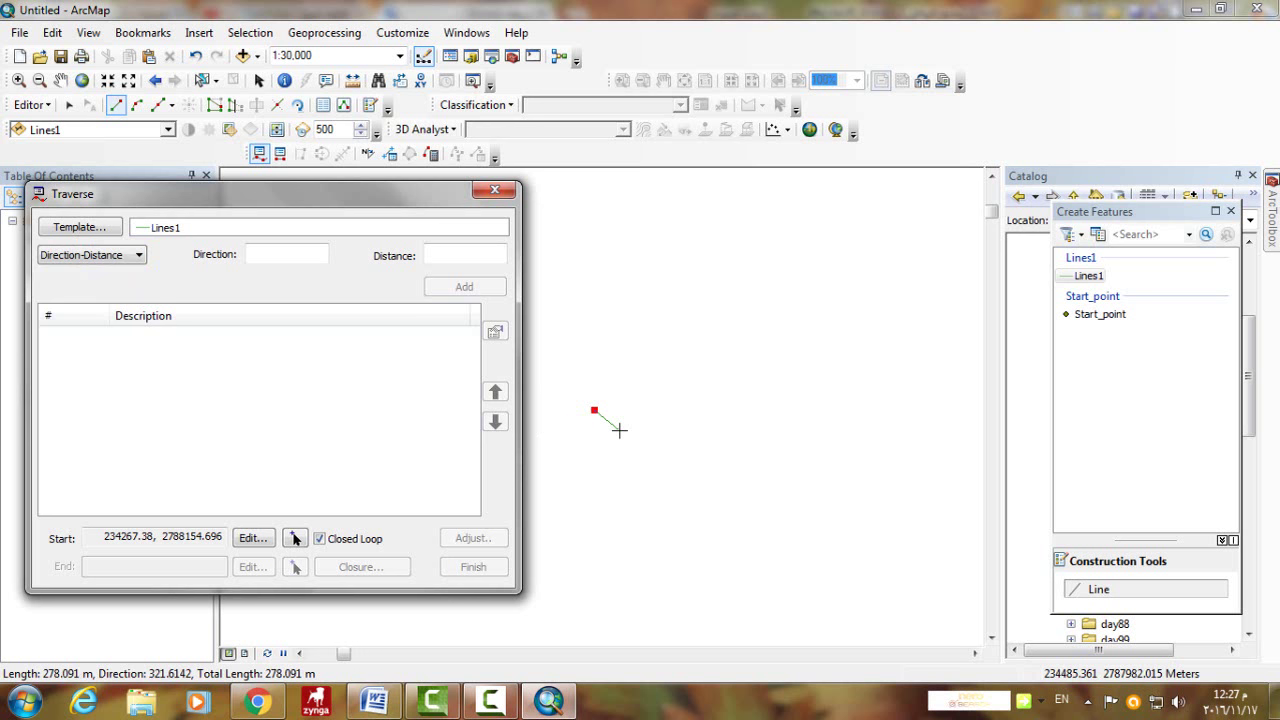
click(442, 256)
text(25)
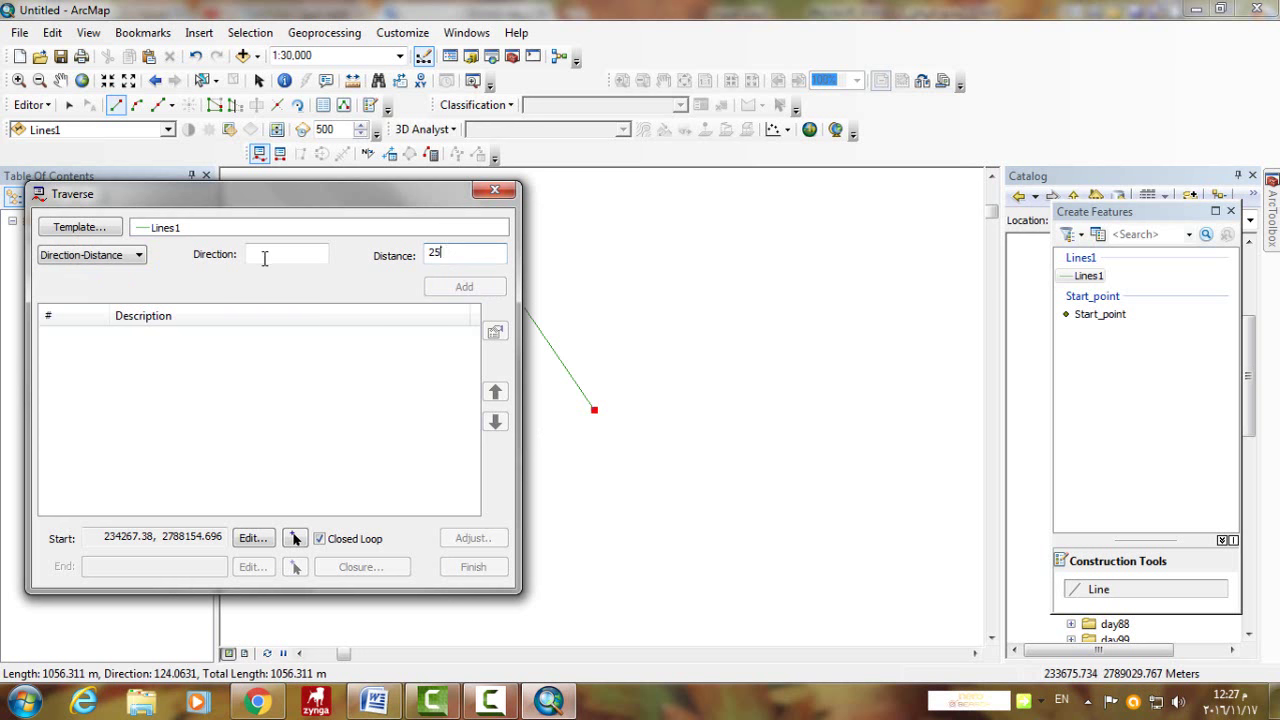
click(263, 257)
text(6.)
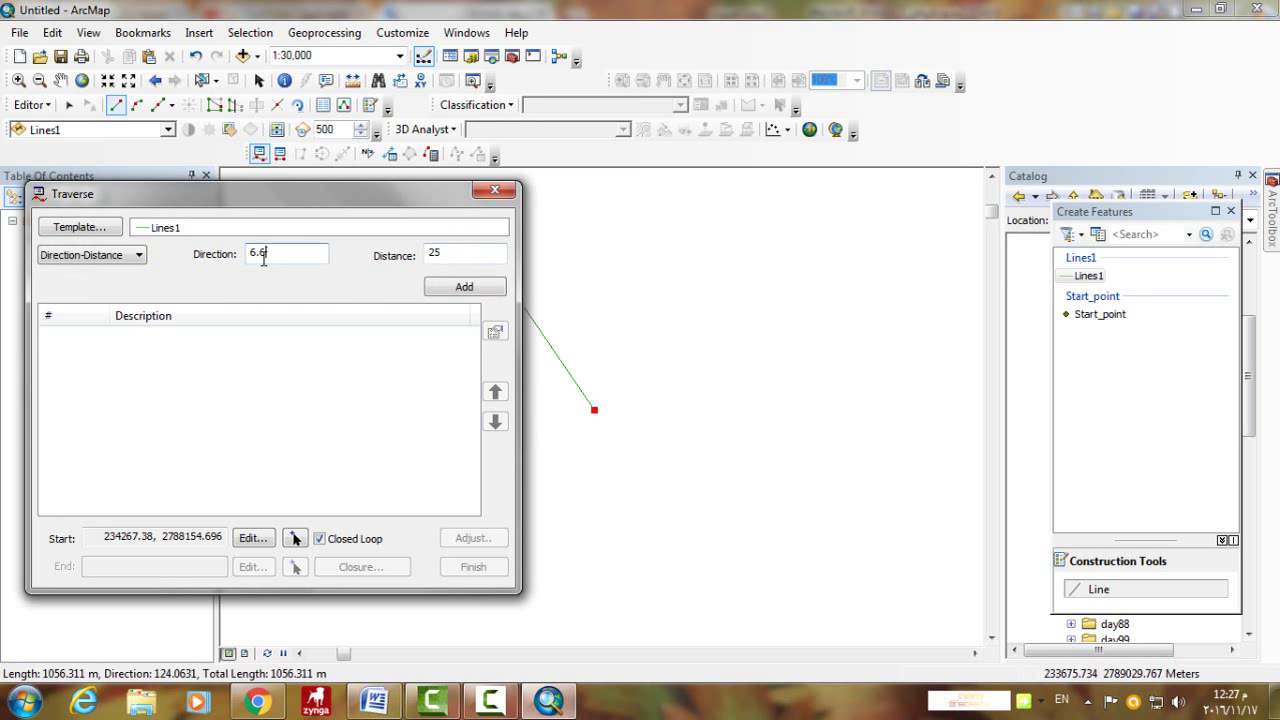
text(6)
click(464, 287)
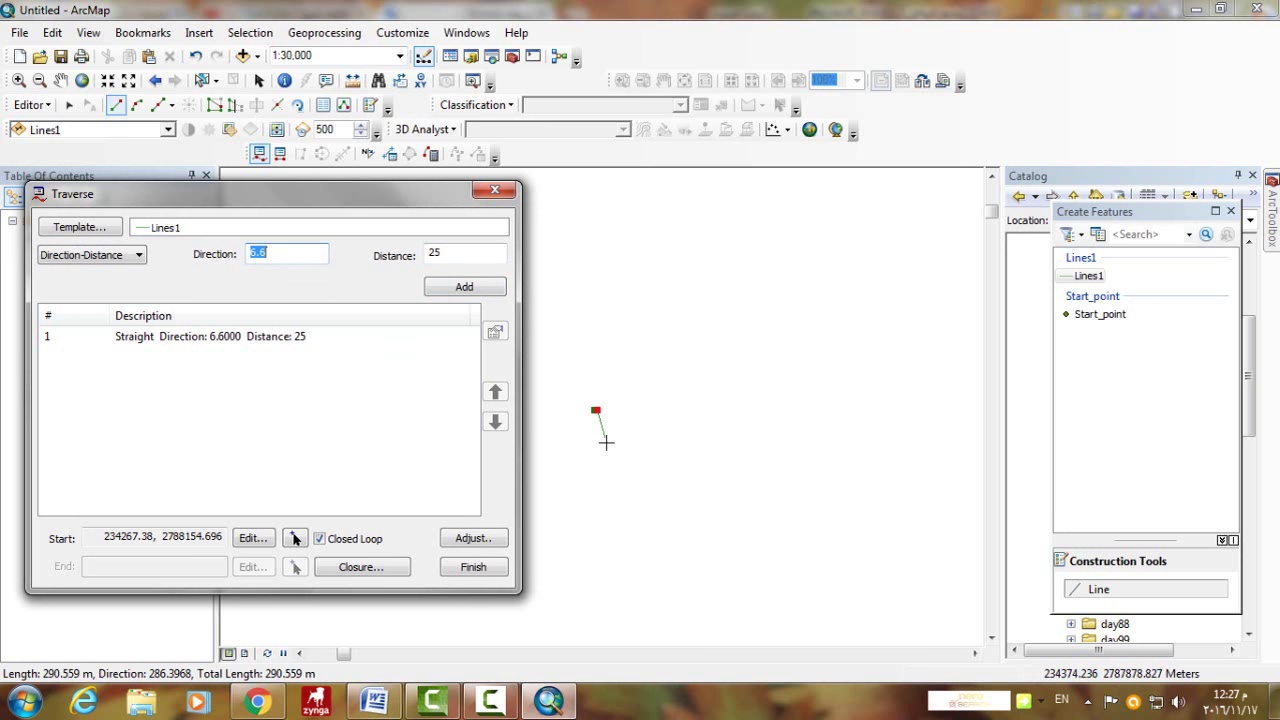
Check the second course in the Word notes and add it to the ArcMap traverse with direction 45 and distance 60.
click(18, 82)
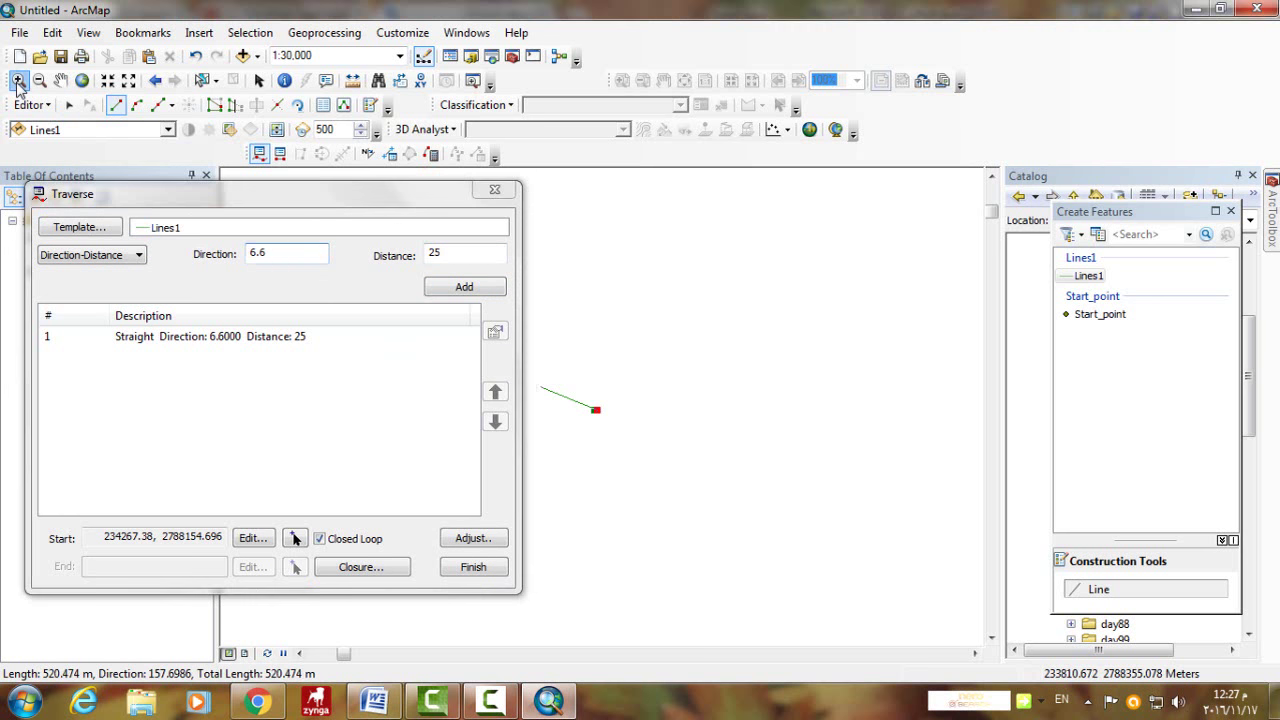
drag(594, 406, 604, 433)
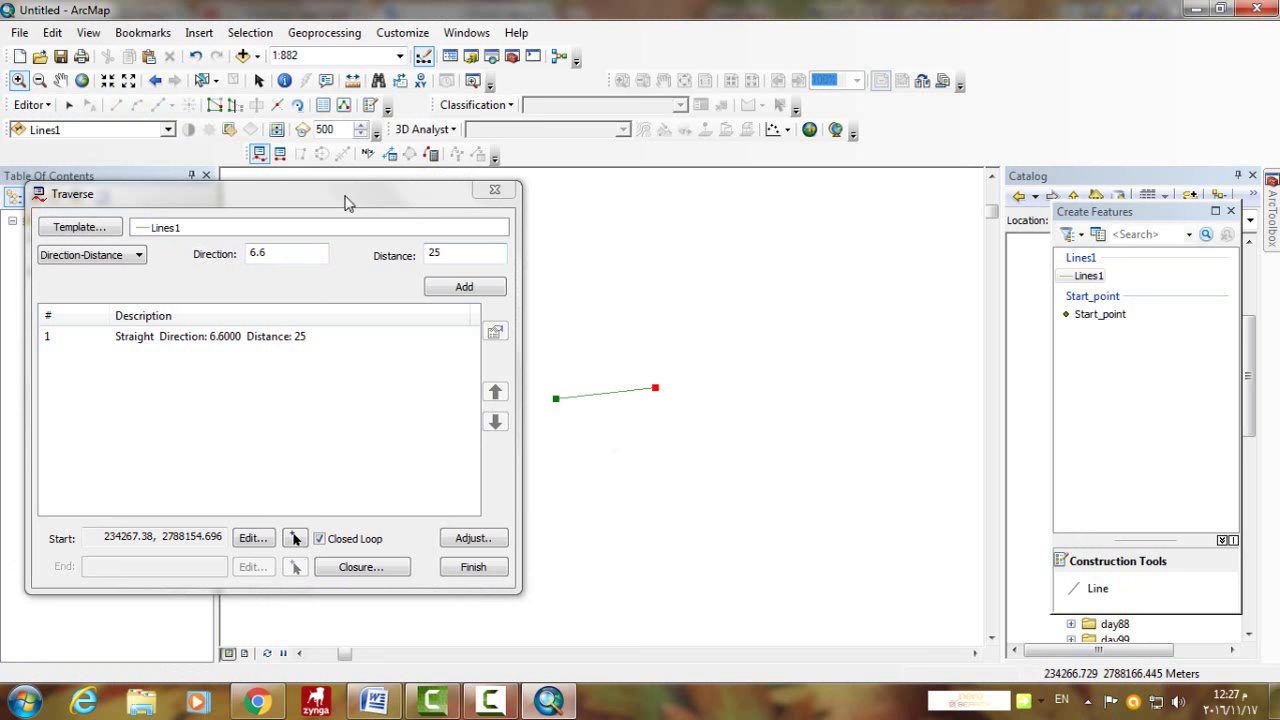
drag(349, 200, 325, 189)
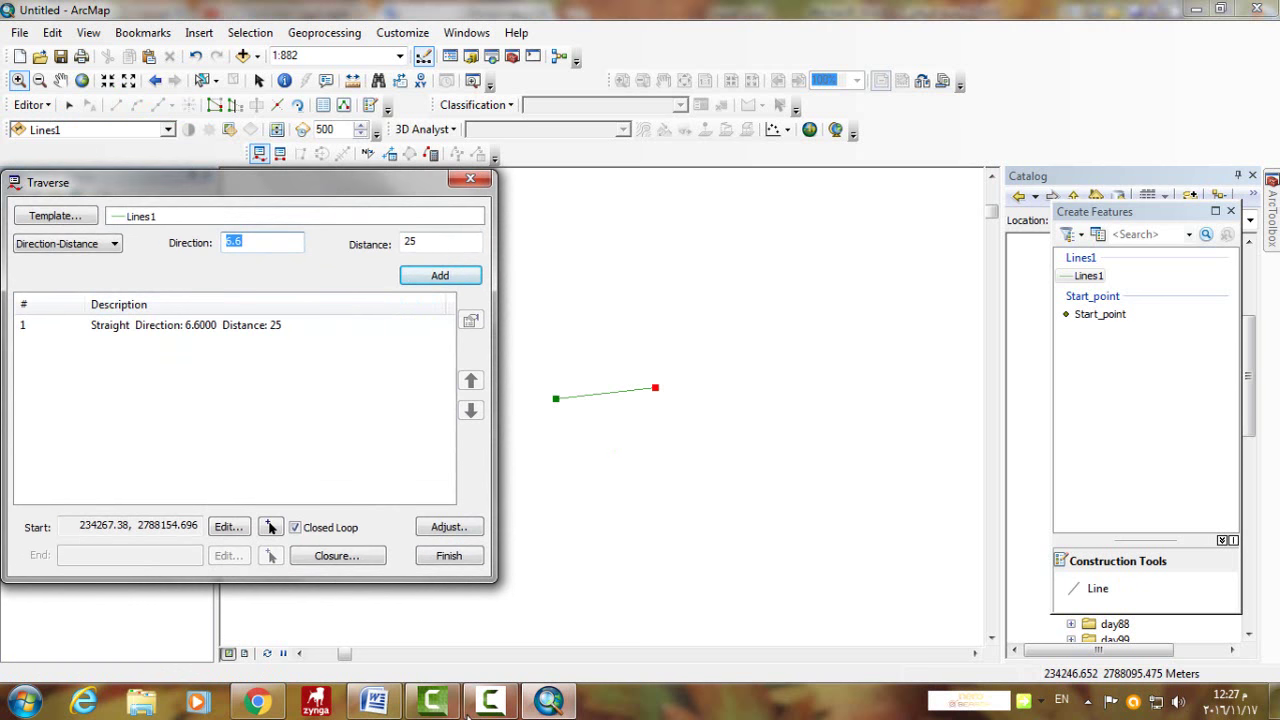
click(374, 701)
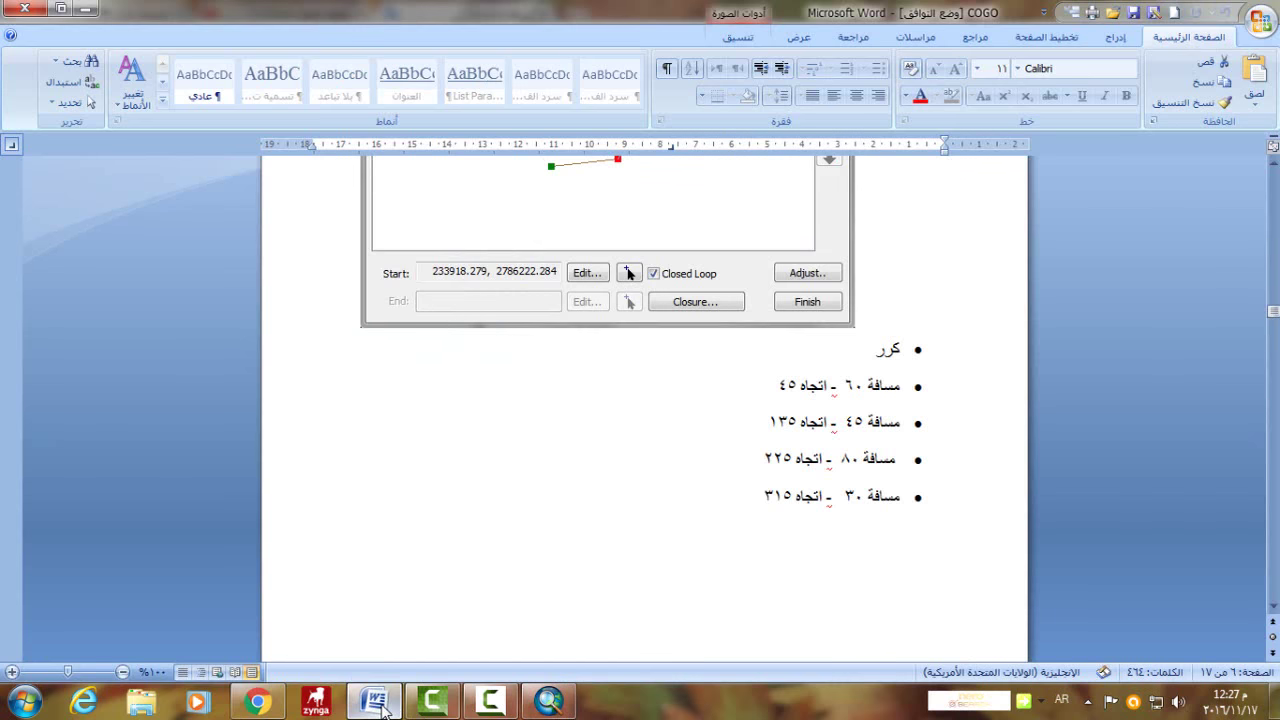
click(858, 392)
text(٠)
click(552, 705)
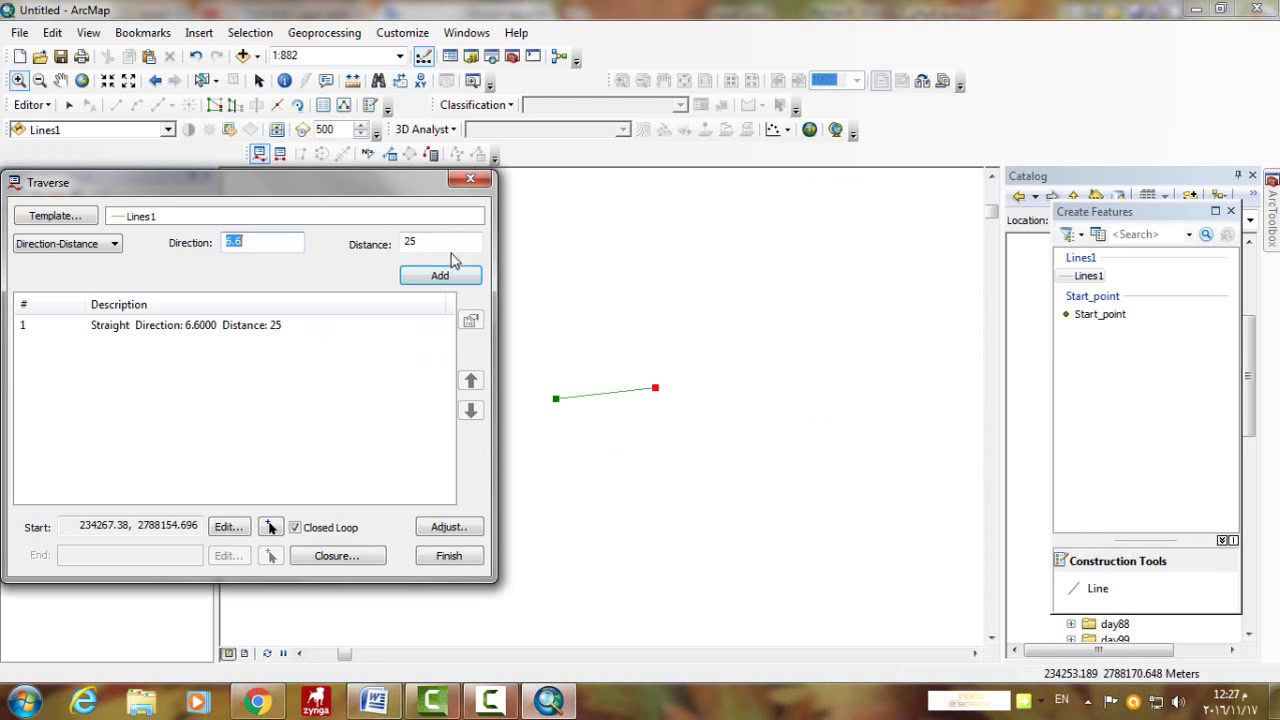
double_click(411, 244)
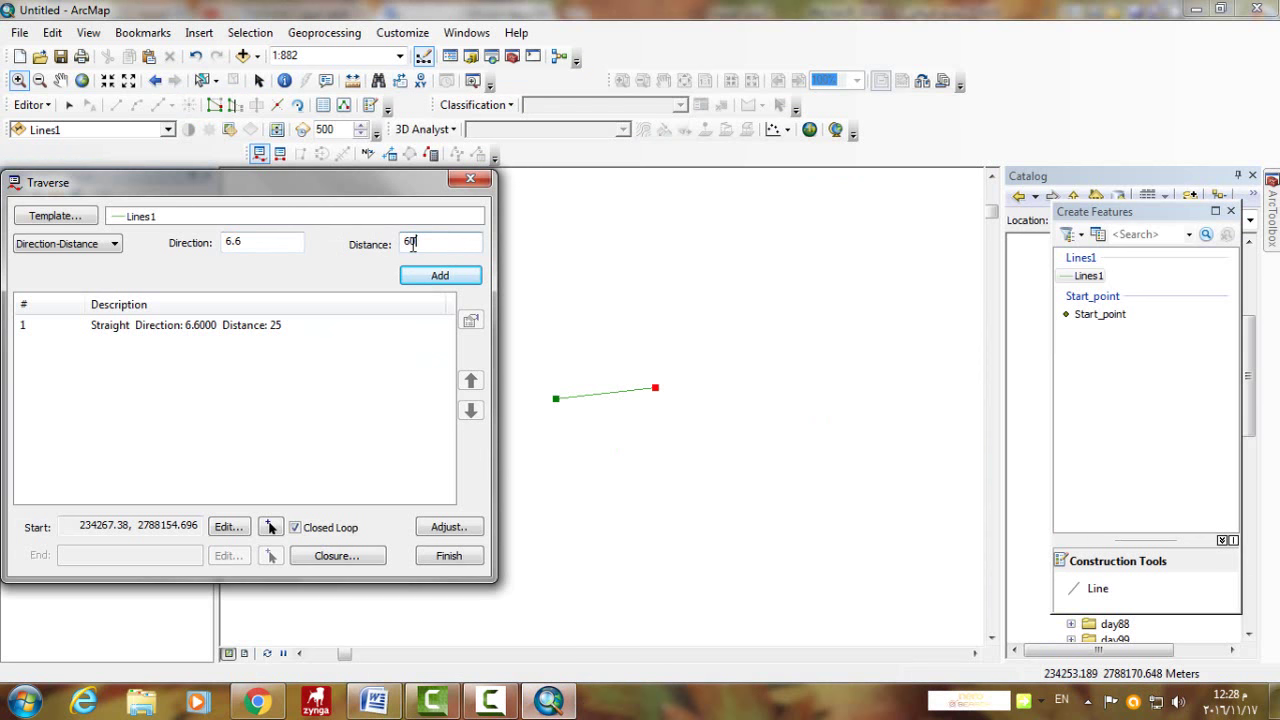
text(60)
double_click(234, 243)
text(45)
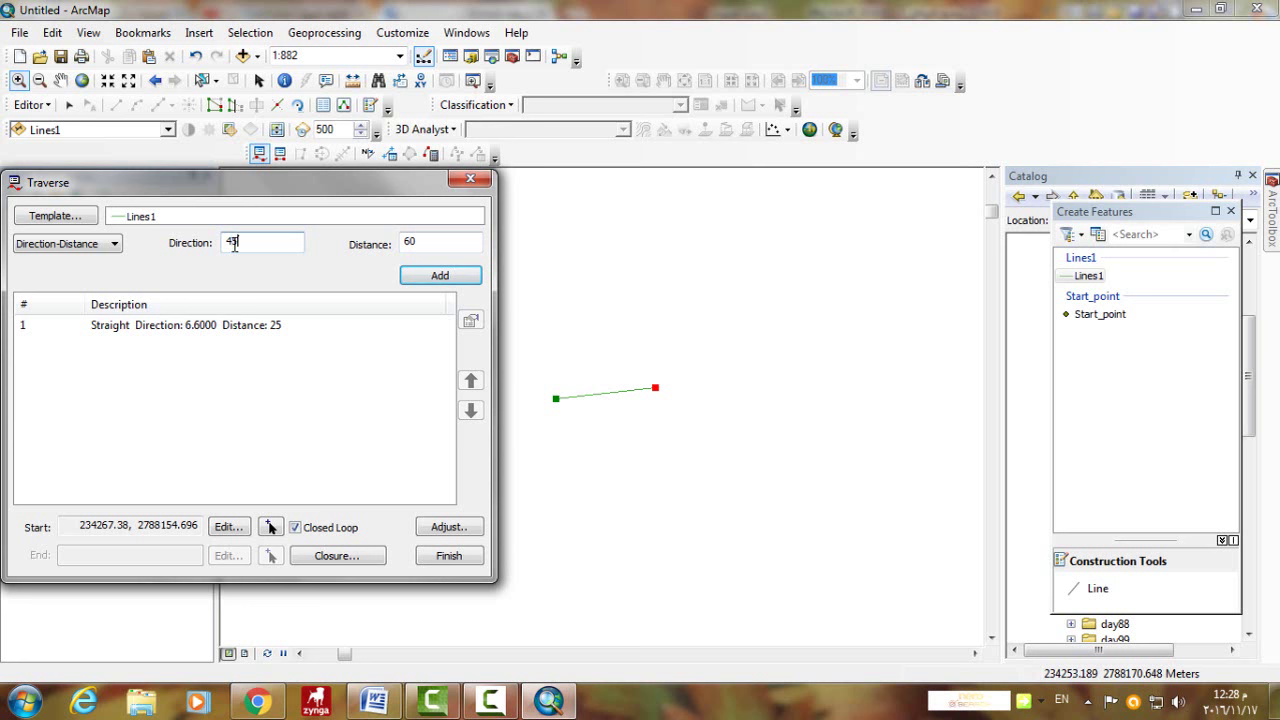
click(447, 283)
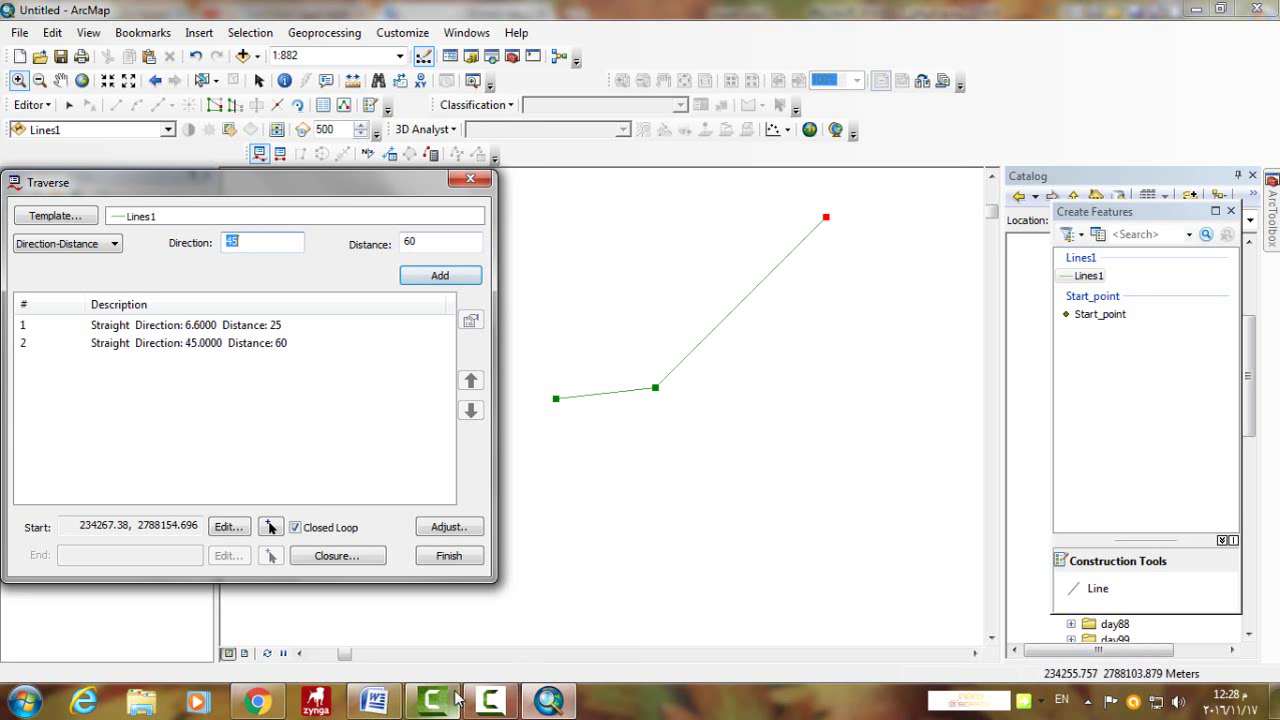
Check the third course in the Word notes and add it to the ArcMap traverse with direction 135 and distance 45.
click(378, 704)
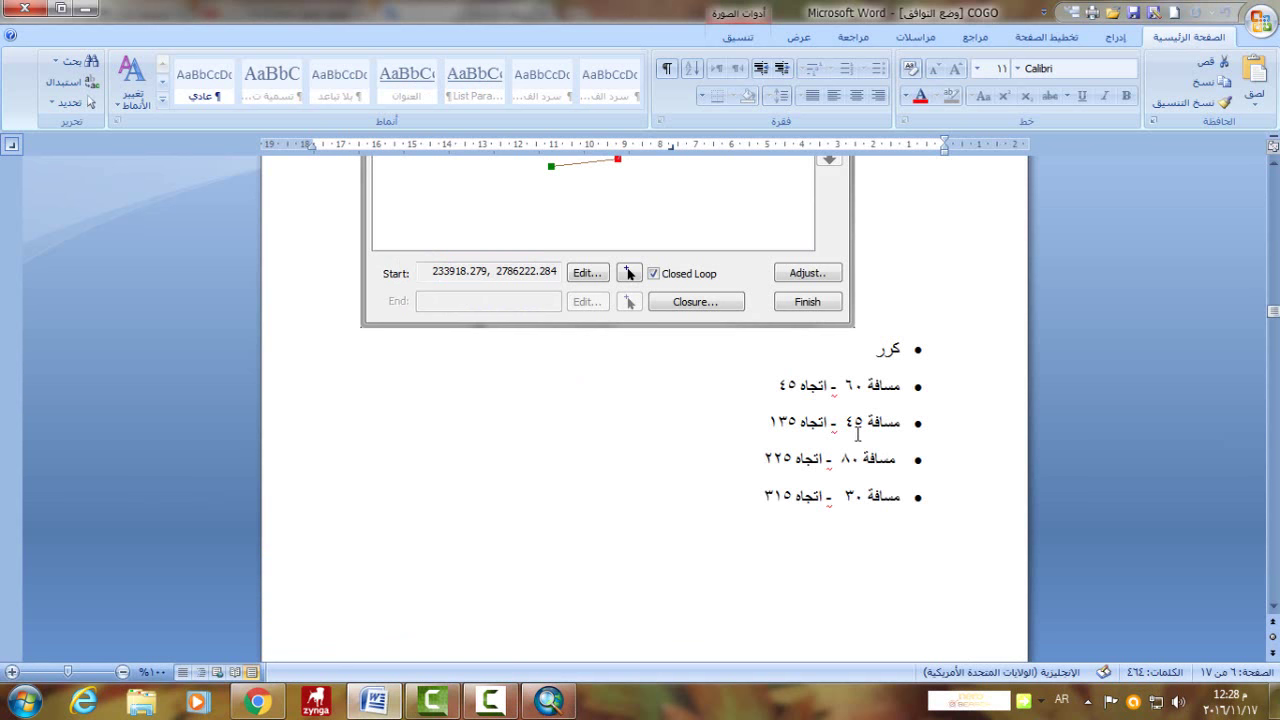
click(565, 707)
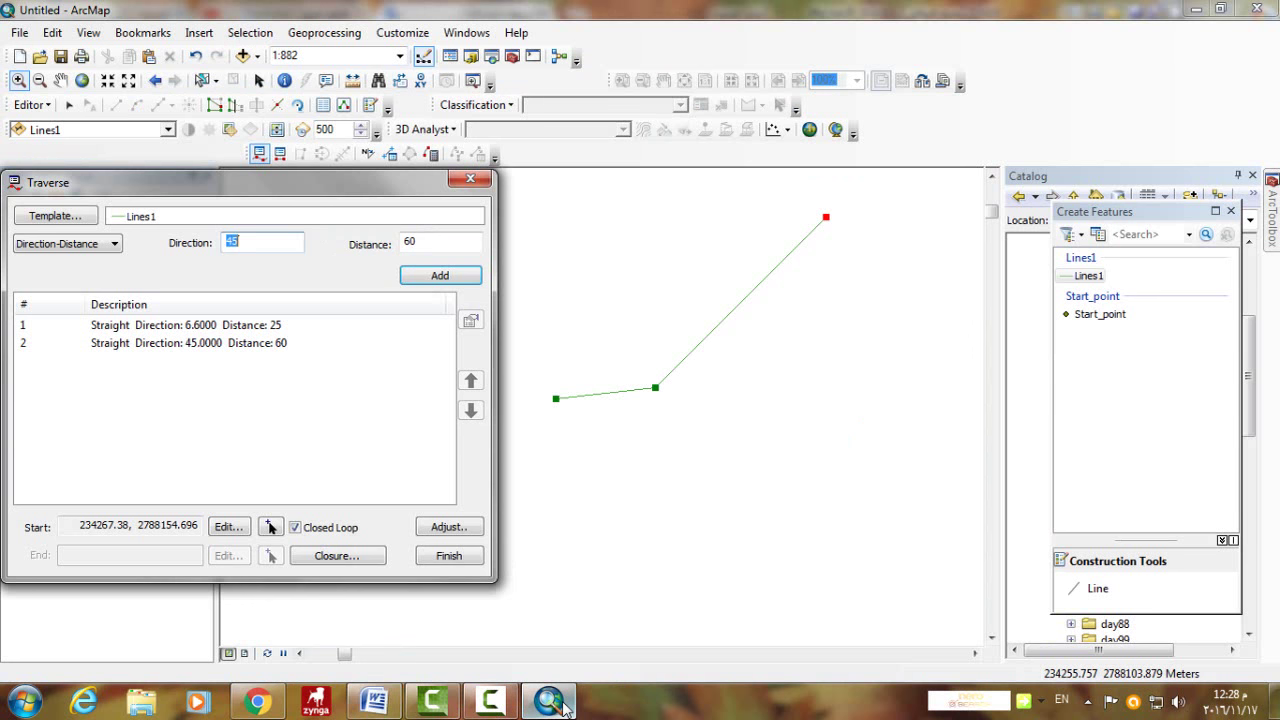
double_click(412, 245)
text(45)
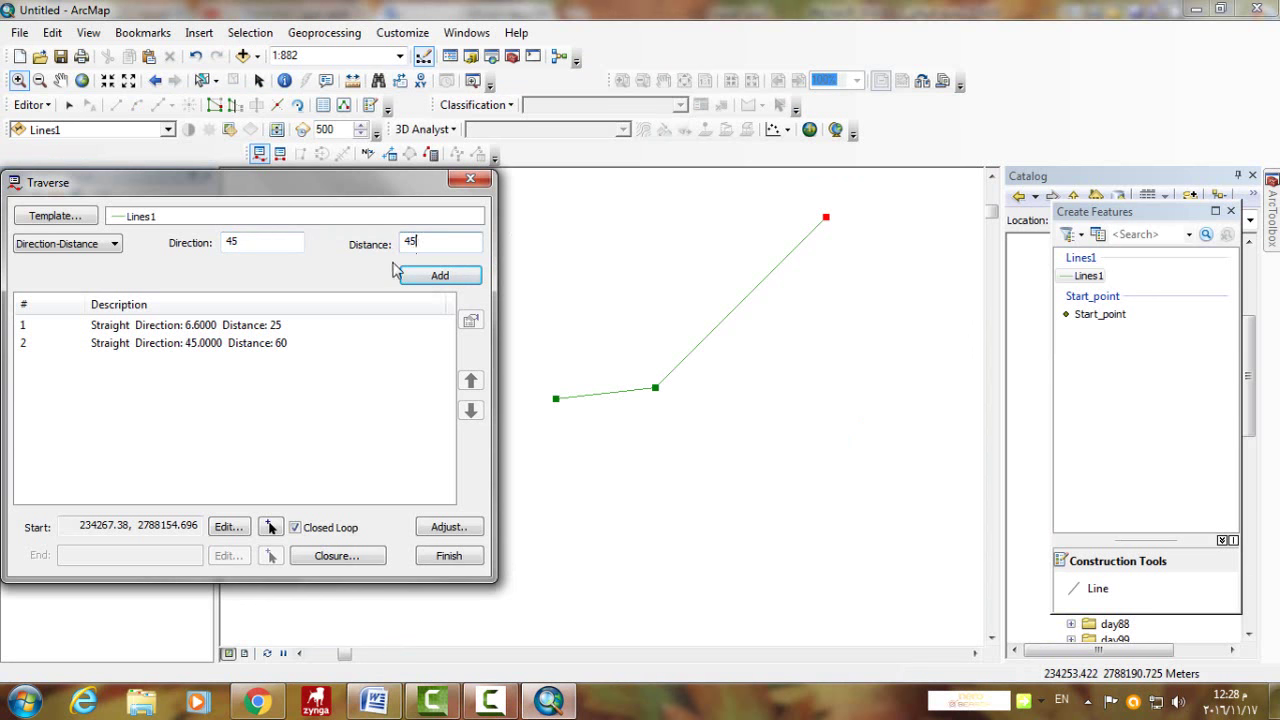
double_click(230, 245)
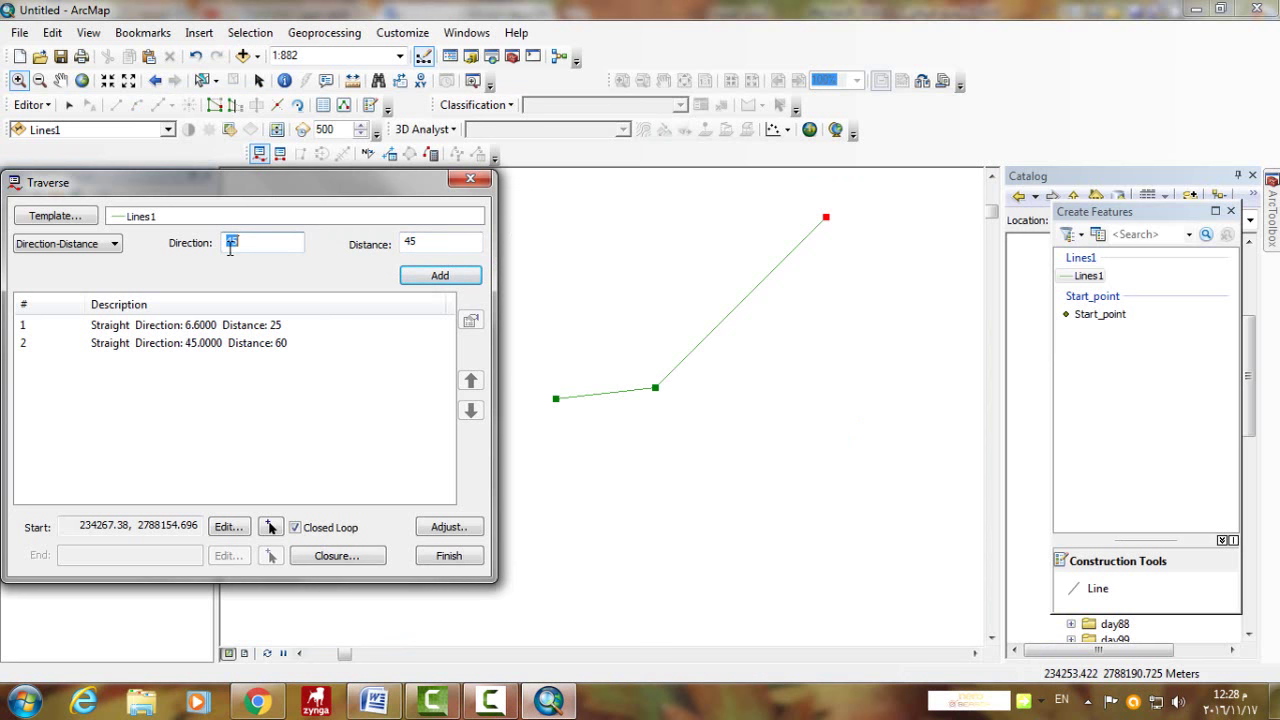
click(422, 285)
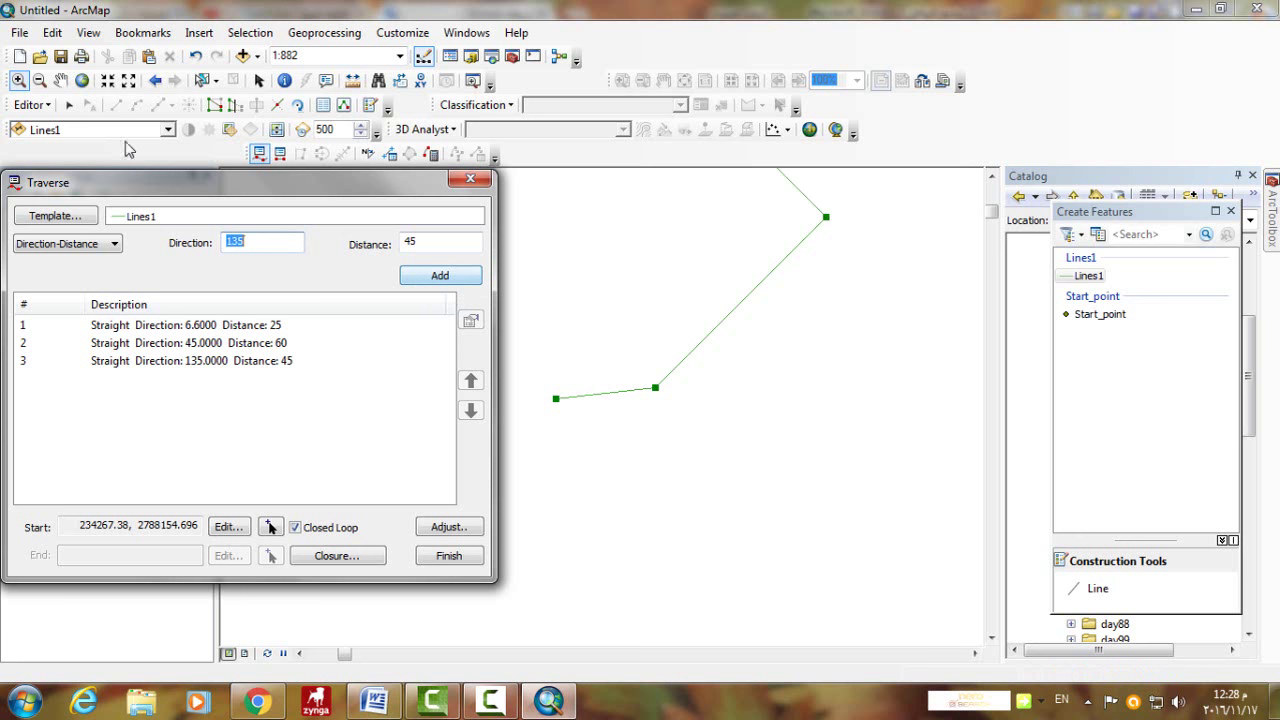
Check the fourth course in the Word notes and add it to the ArcMap traverse with direction 225 and distance 80.
click(130, 82)
click(130, 82)
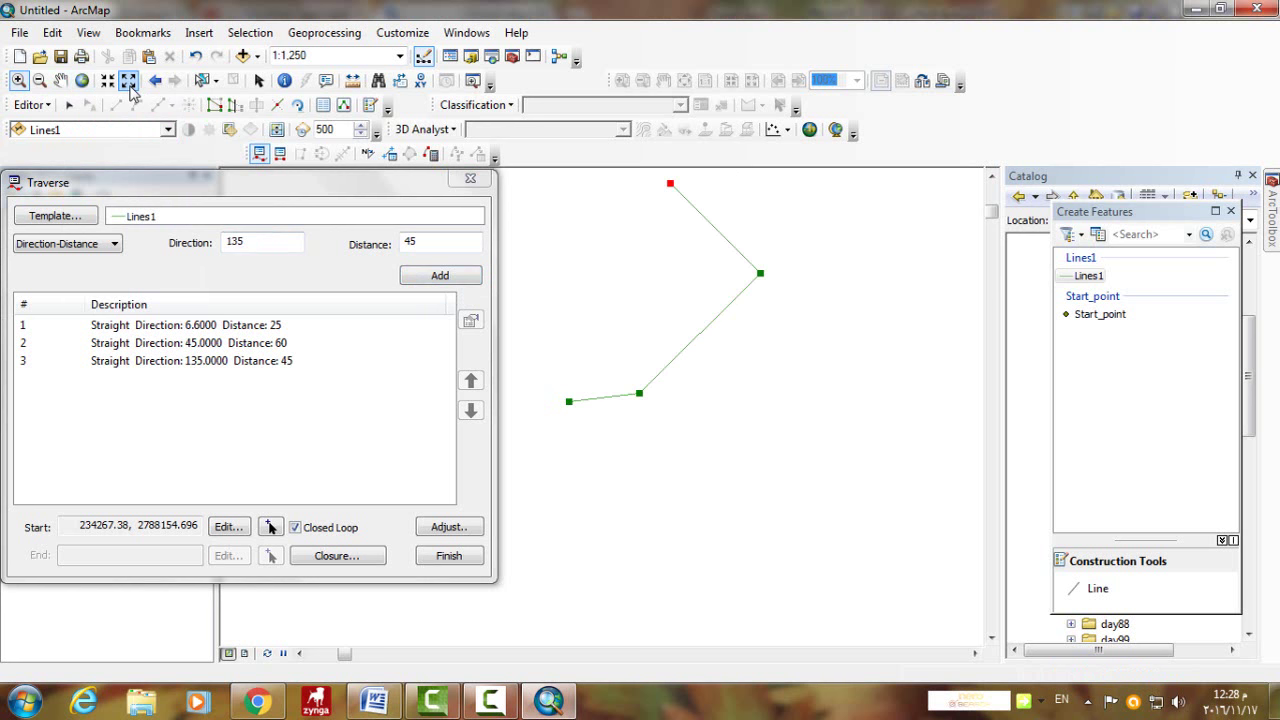
click(374, 703)
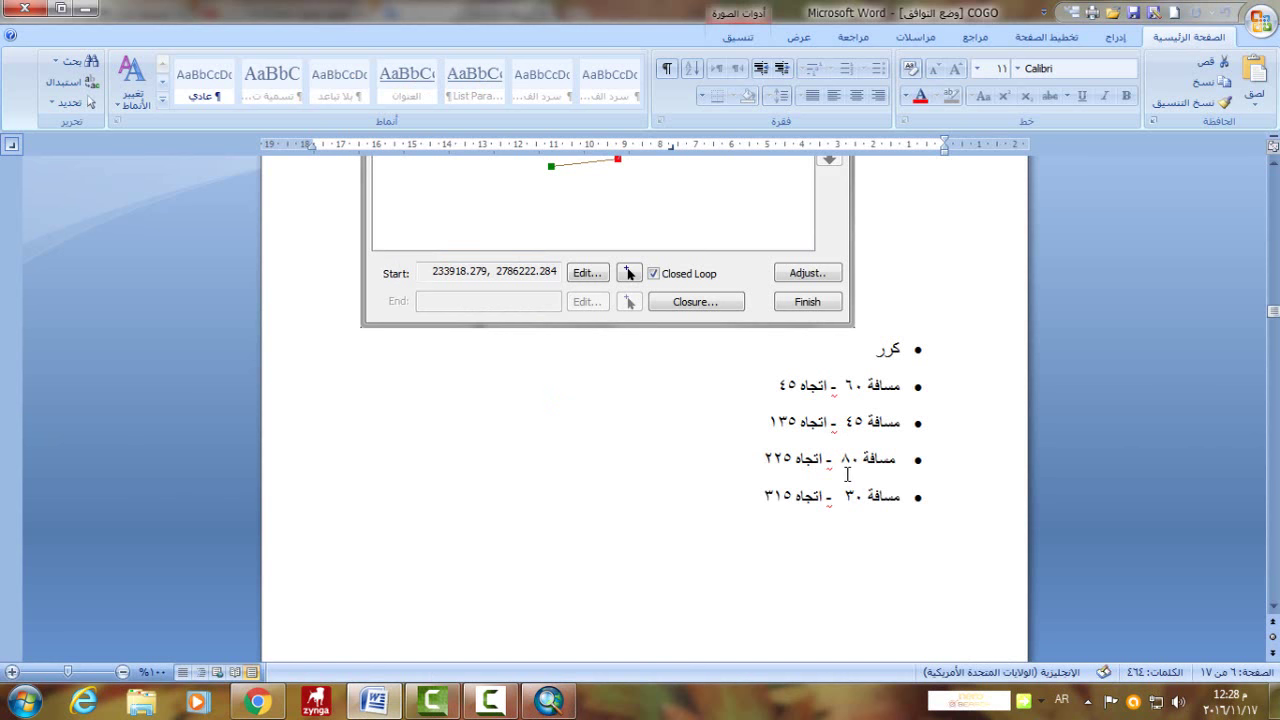
click(551, 704)
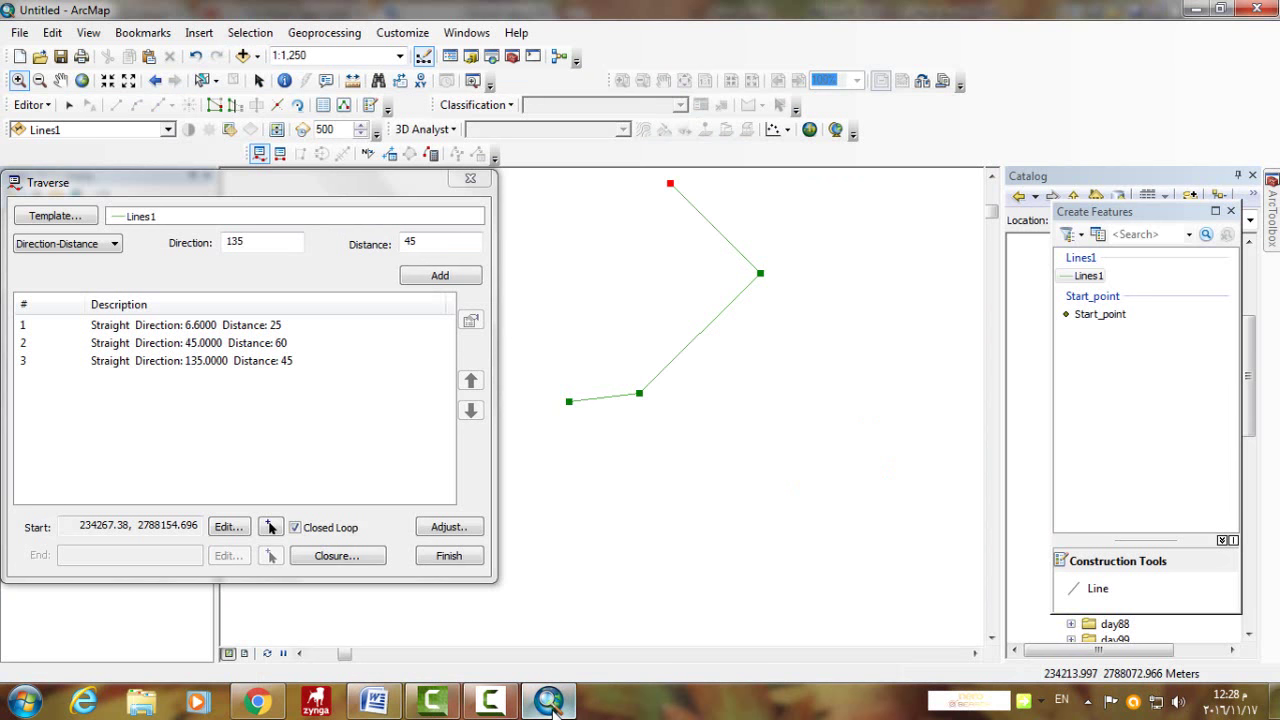
double_click(410, 242)
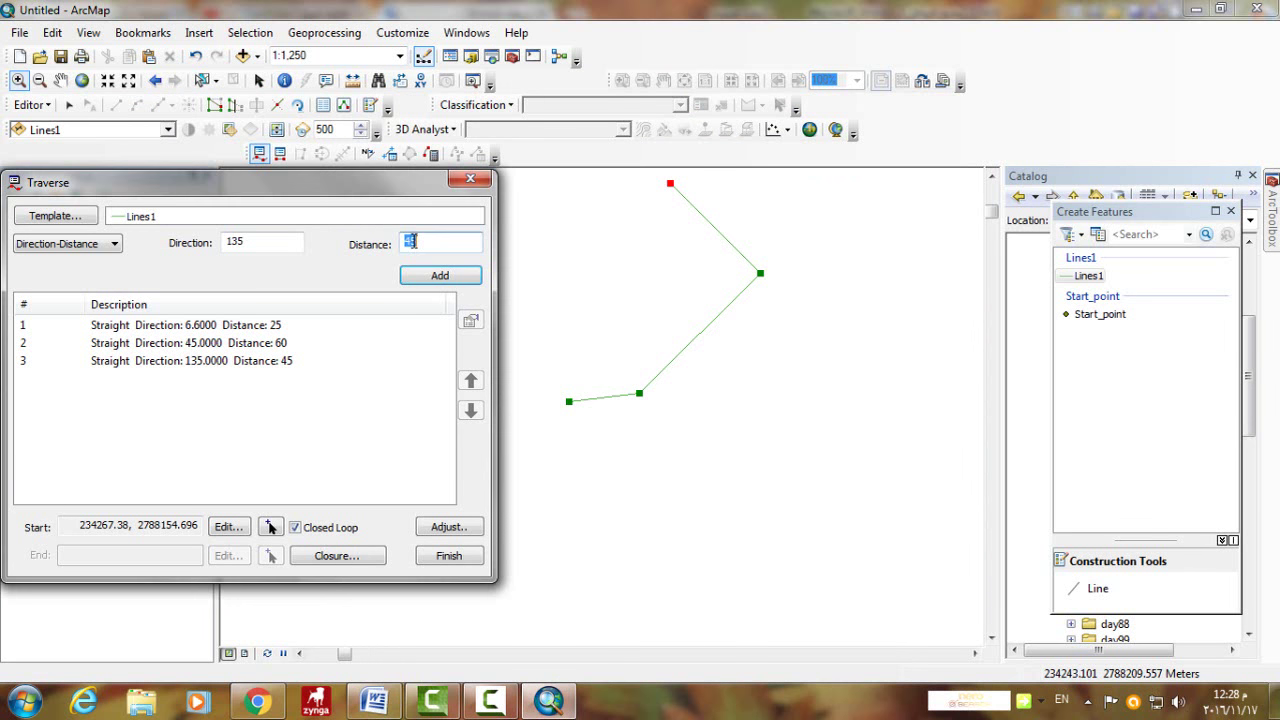
text(80)
double_click(235, 245)
text(2)
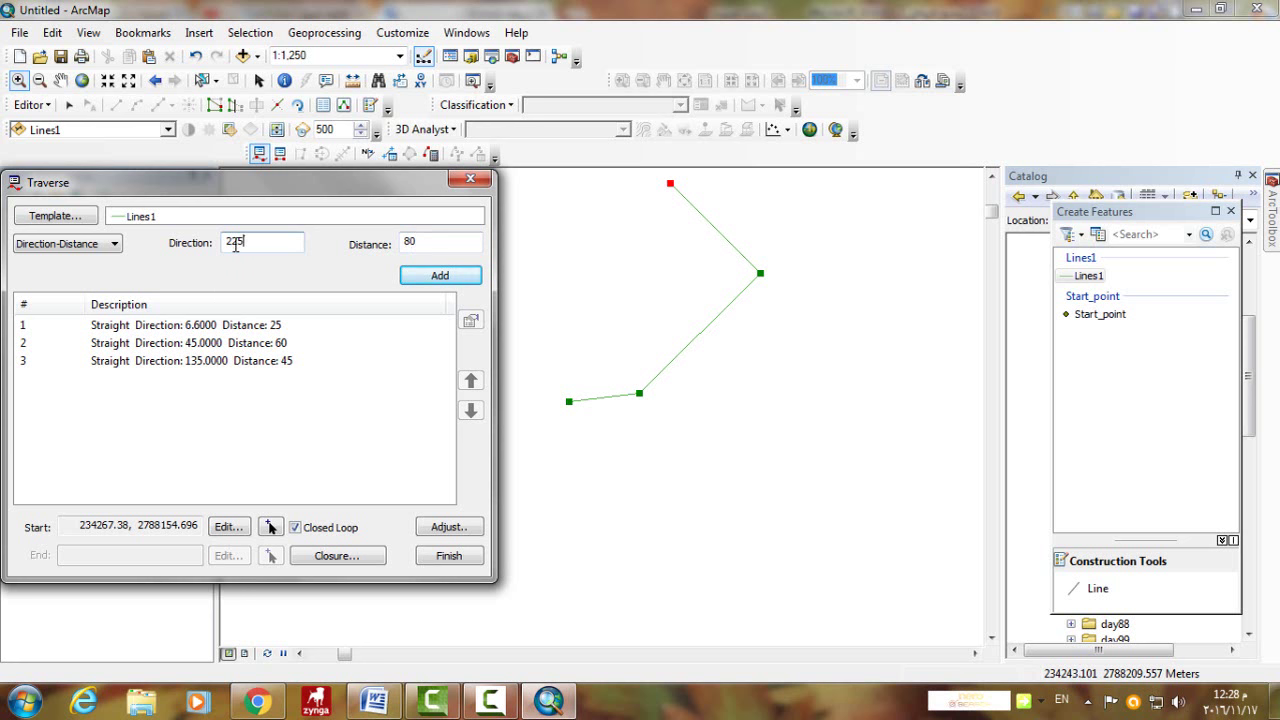
text(25)
click(460, 279)
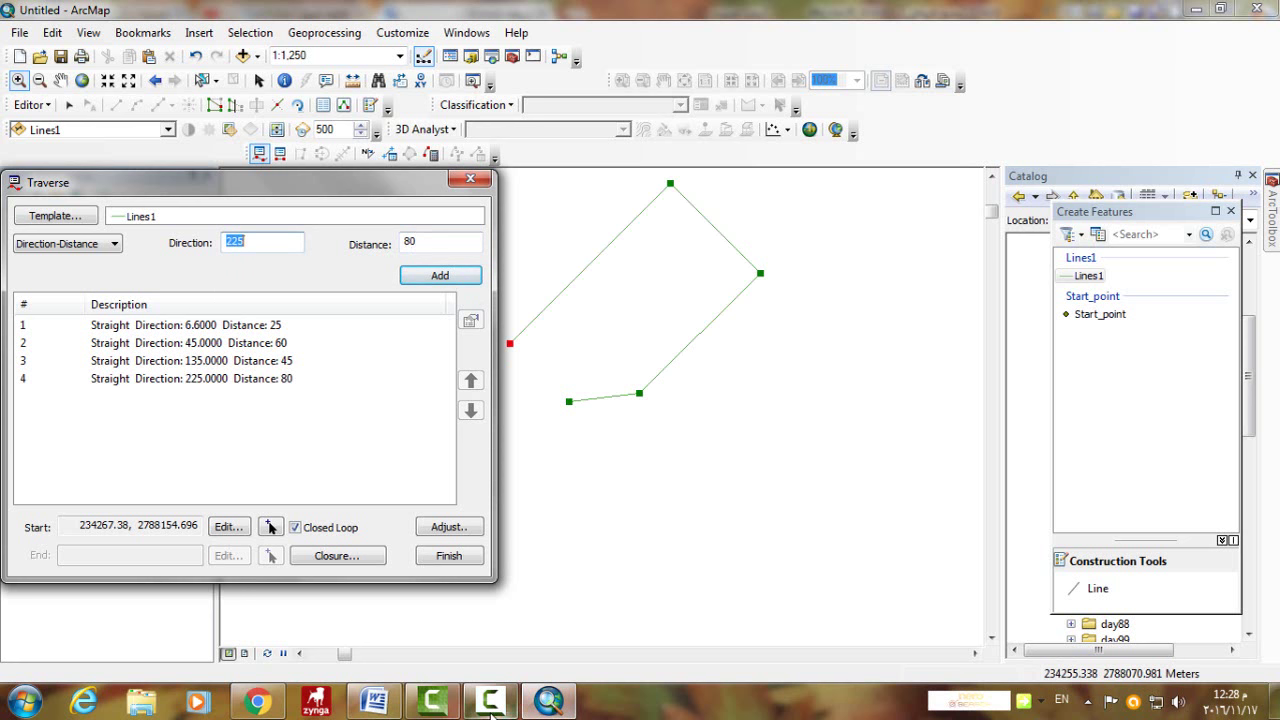
Check the last course in the Word notes and add it to the ArcMap traverse with direction 315 and distance 30.
click(374, 700)
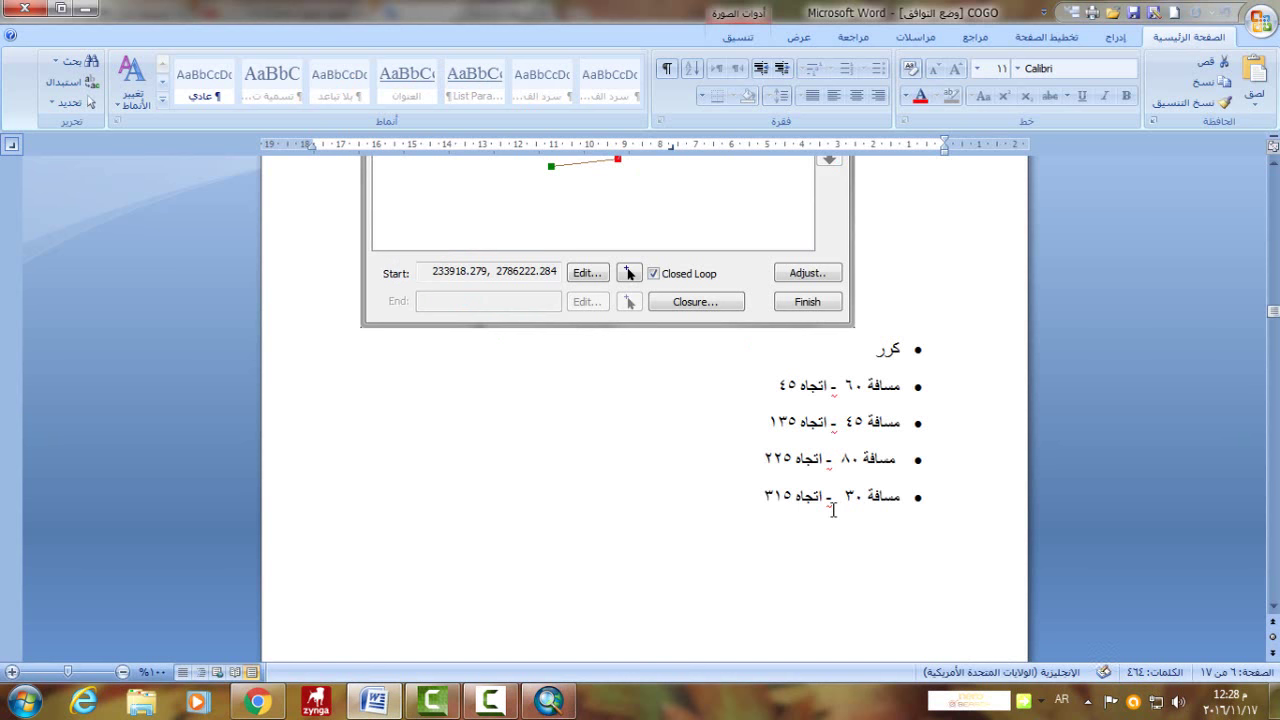
click(553, 705)
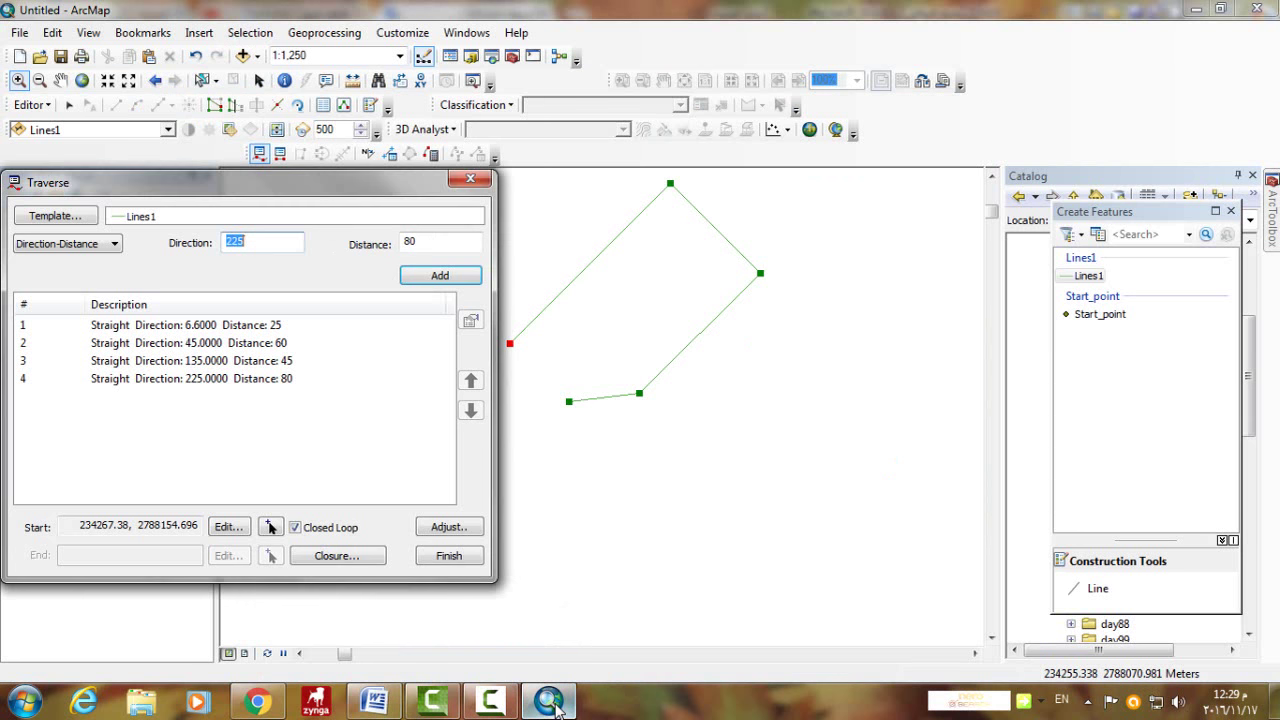
double_click(413, 244)
text(3)
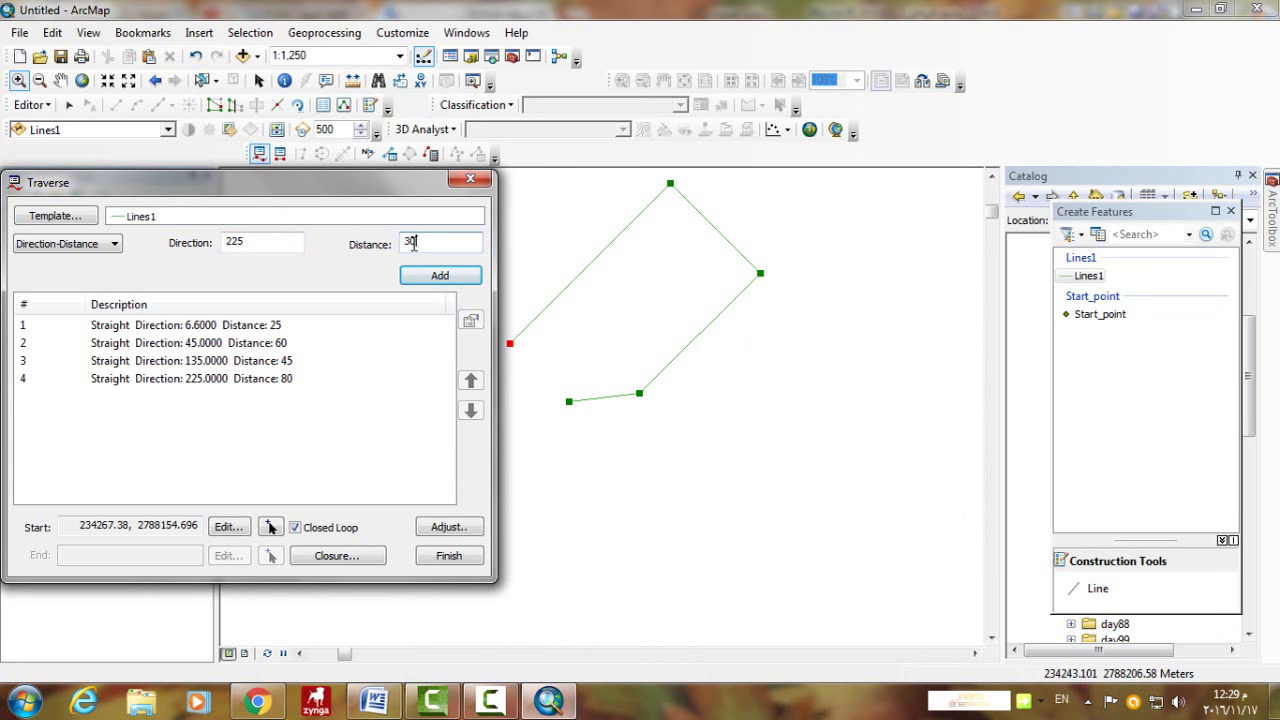
double_click(235, 244)
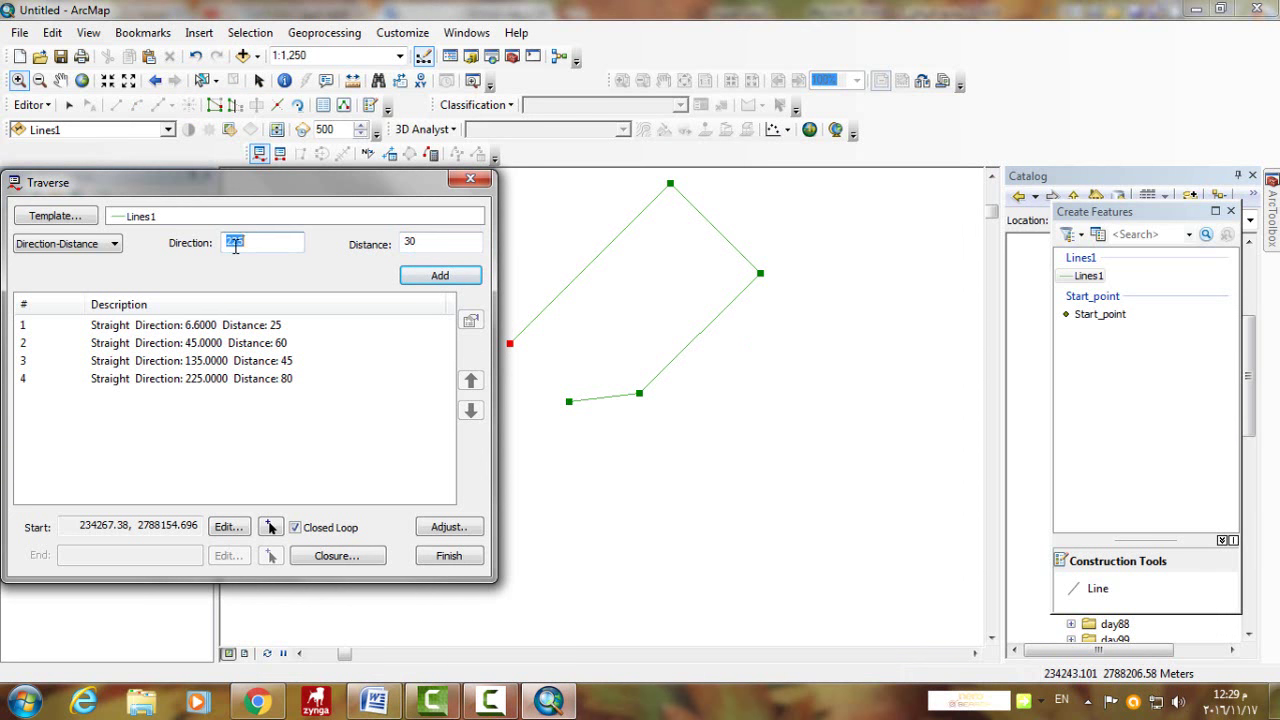
text(315)
key(Return)
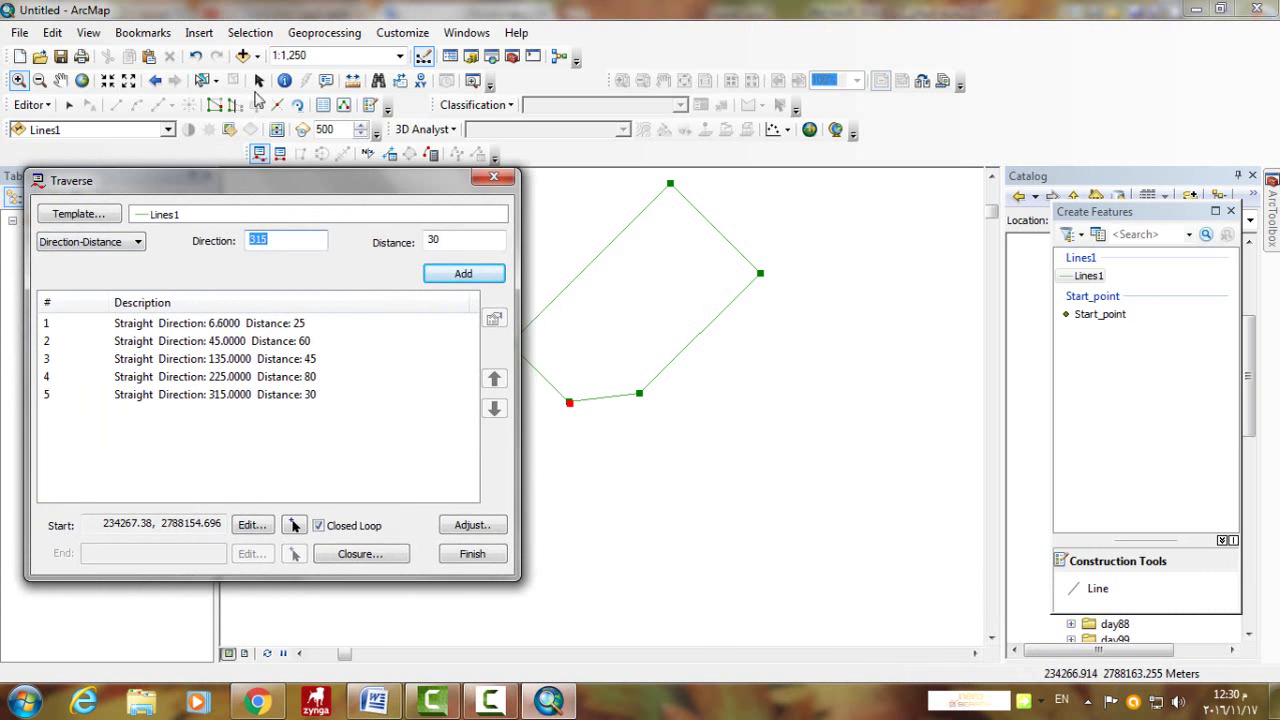
click(254, 84)
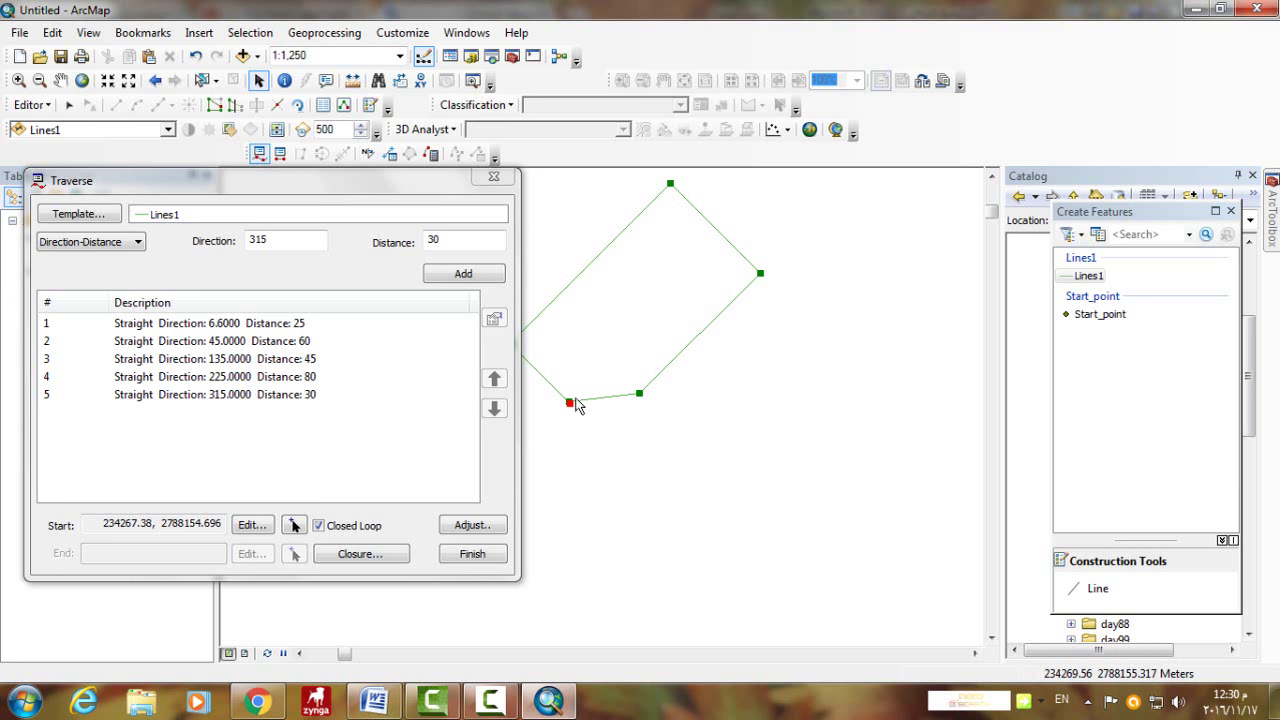
Adjust the closed traverse with the Compass method, accept the adjusted boundary lines, and close the Traverse window.
click(466, 530)
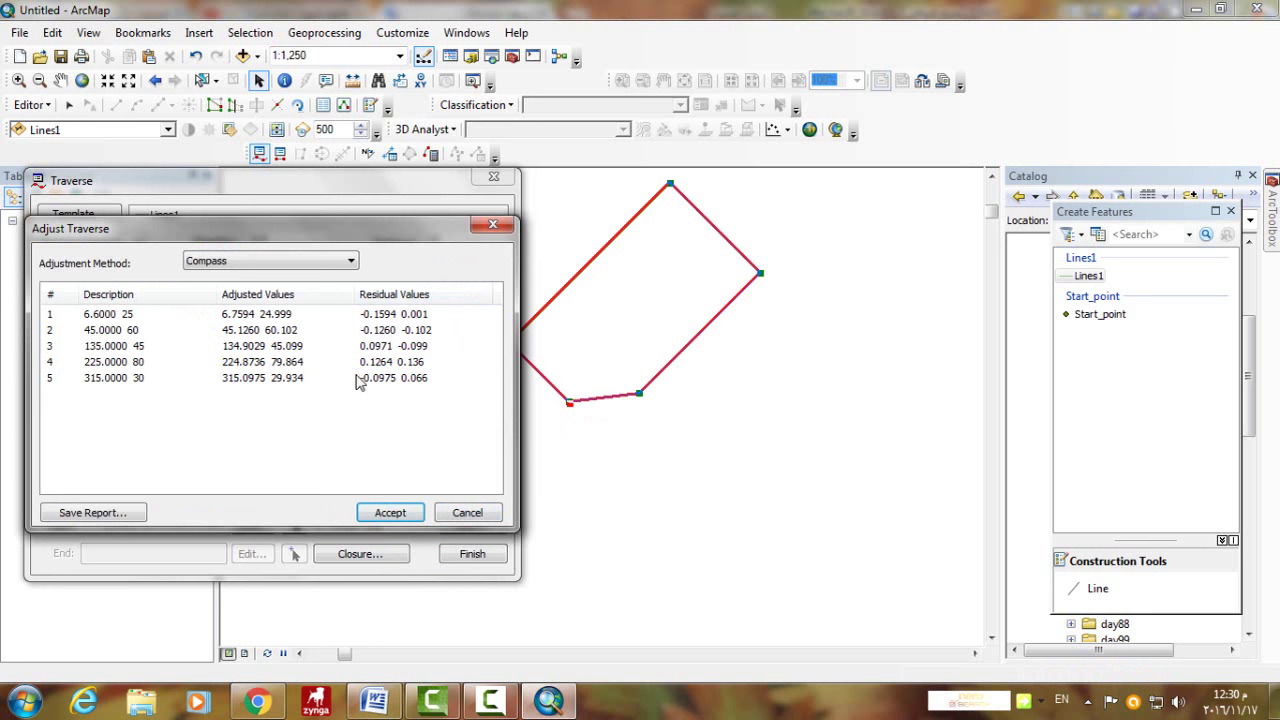
click(390, 513)
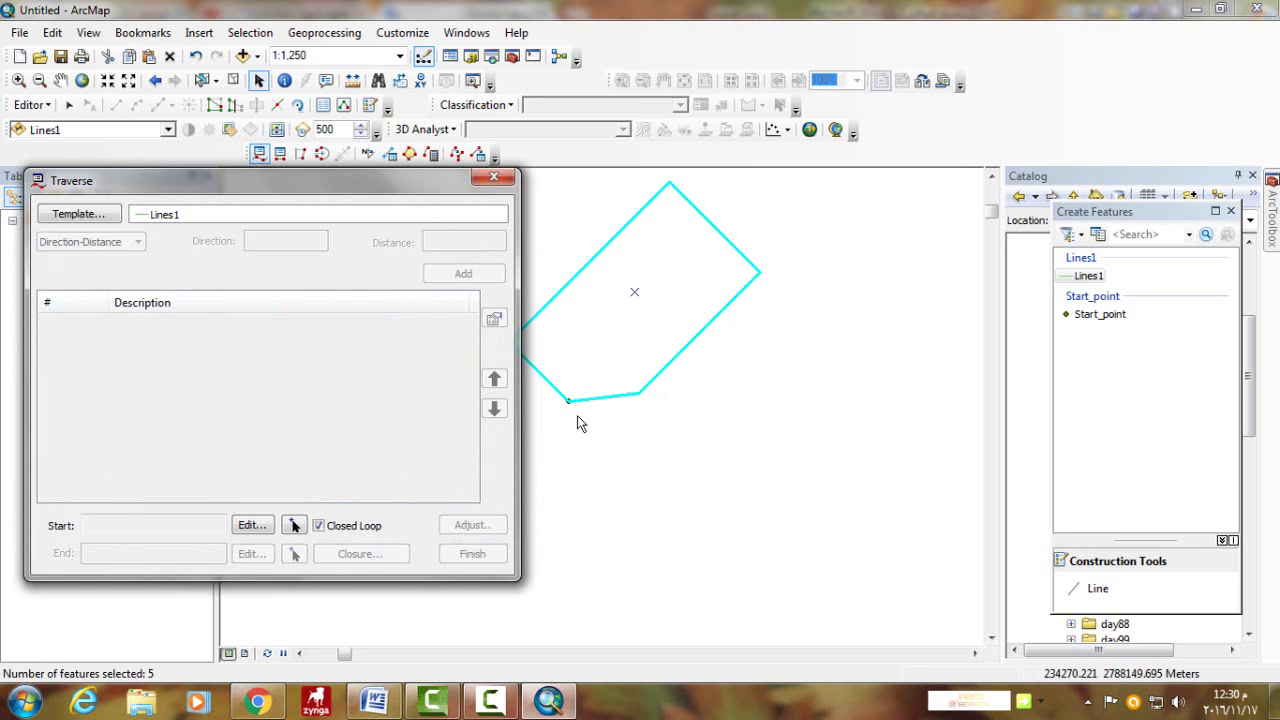
click(492, 178)
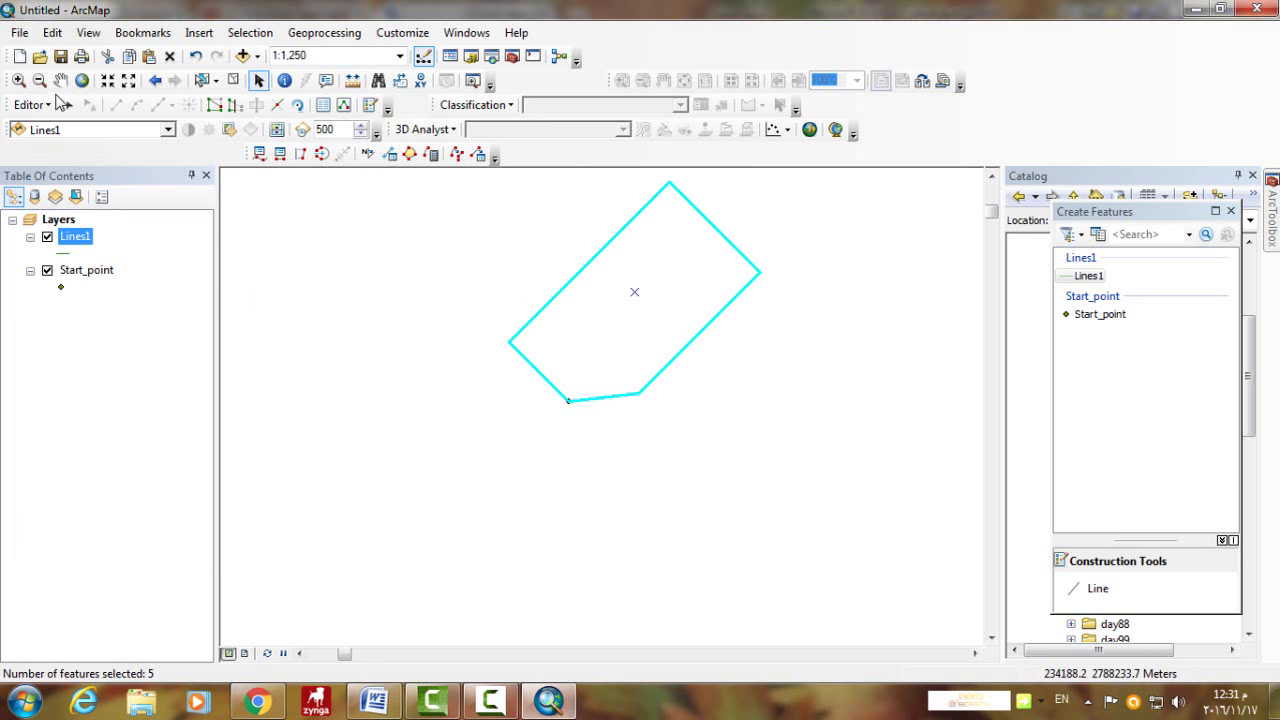
Start a Direction-Distance 2-Point Line in Lines1, snapping its start point to the westernmost corner of the parcel.
click(60, 80)
drag(459, 385, 643, 556)
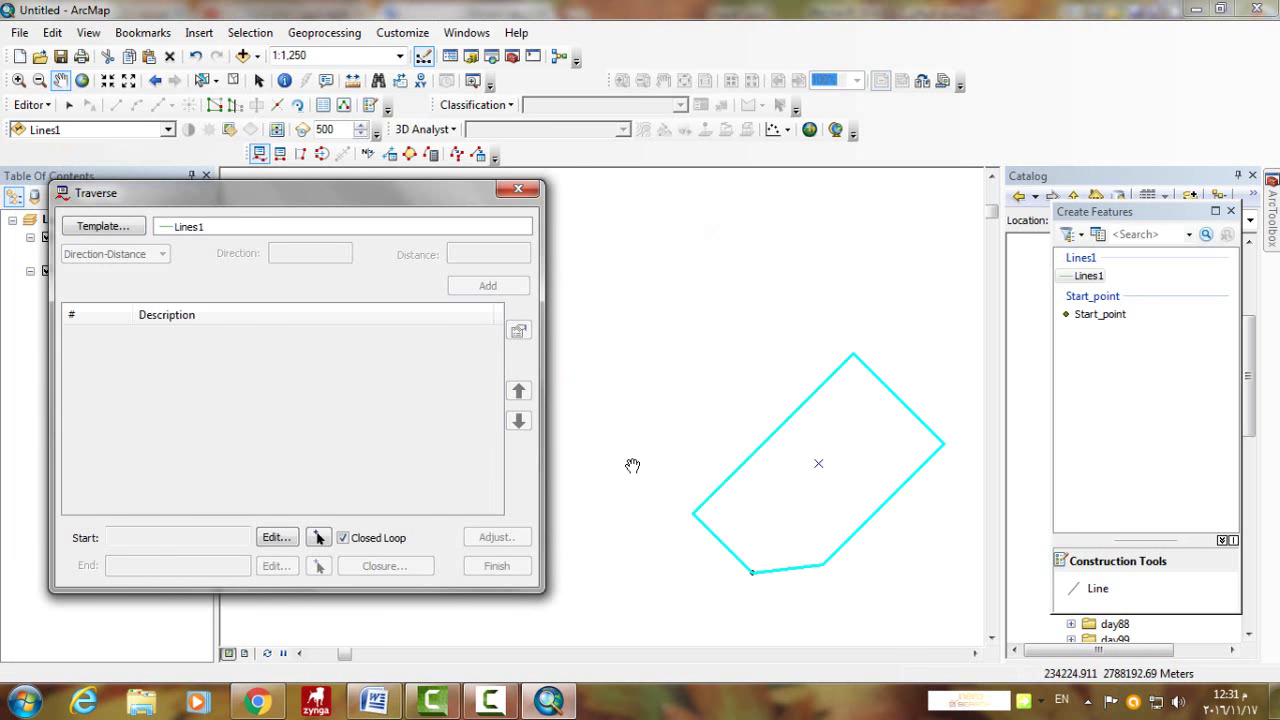
key(alt+Tab)
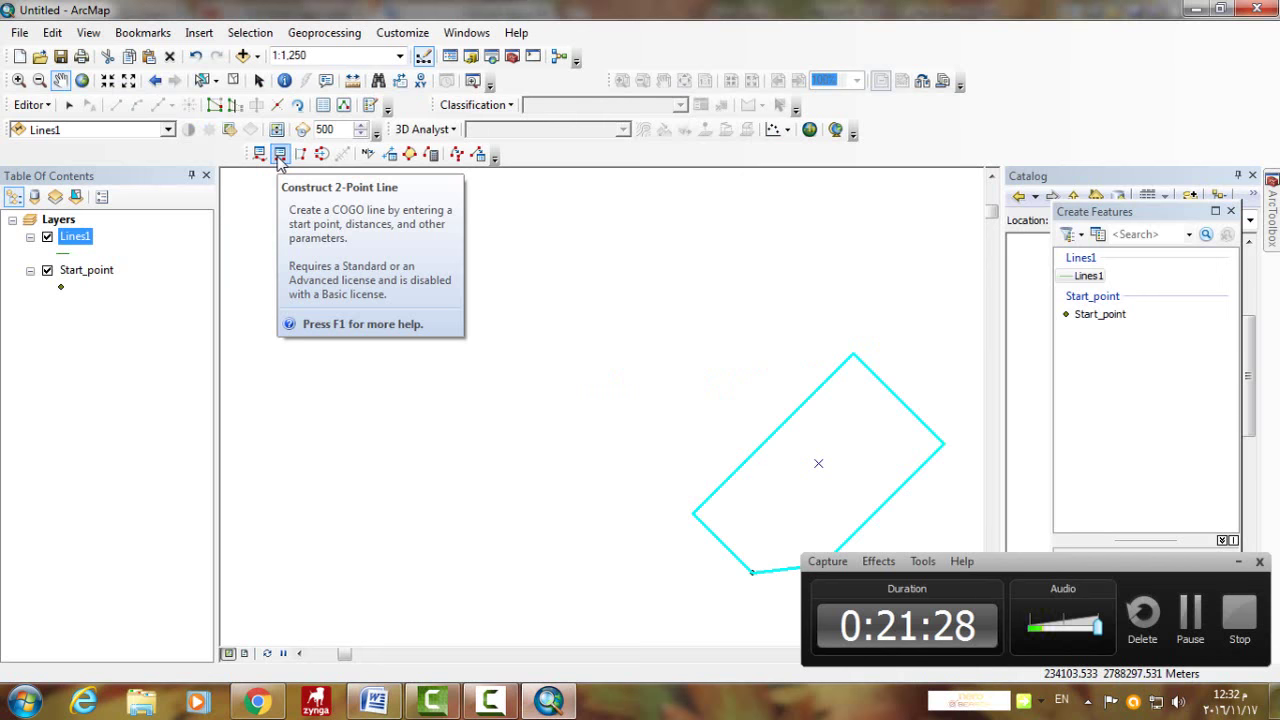
click(279, 155)
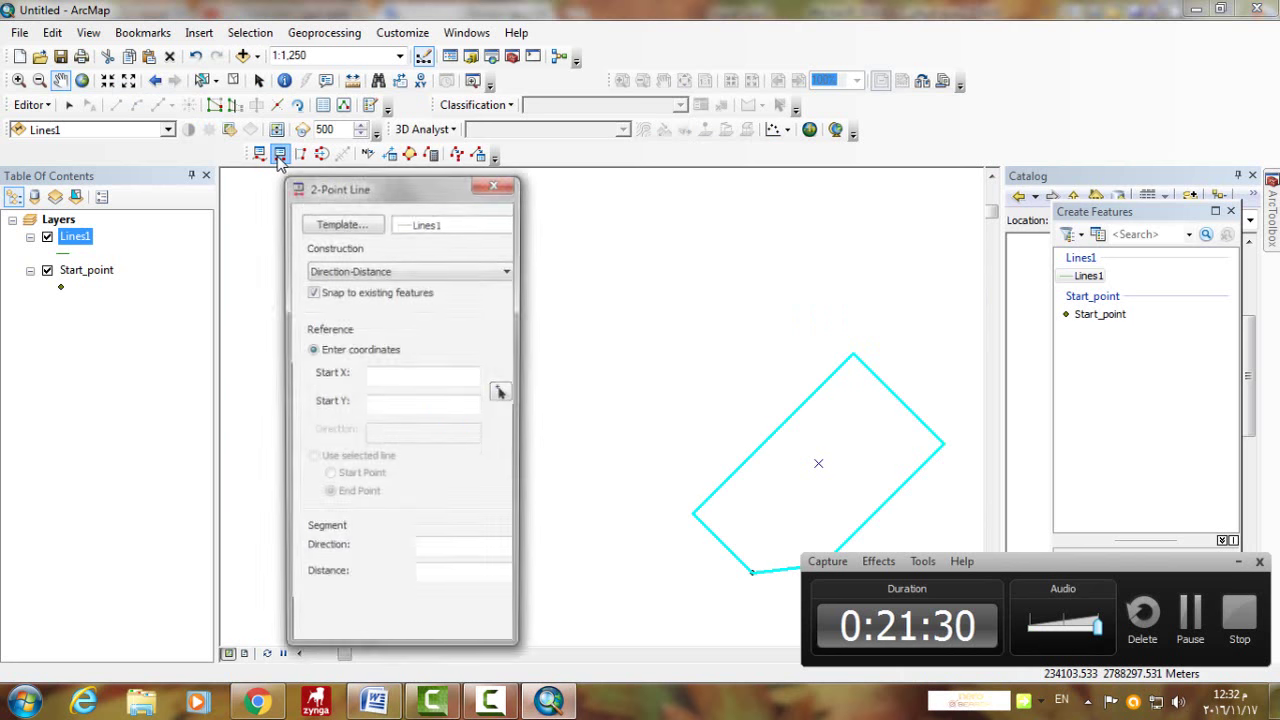
drag(379, 180, 356, 173)
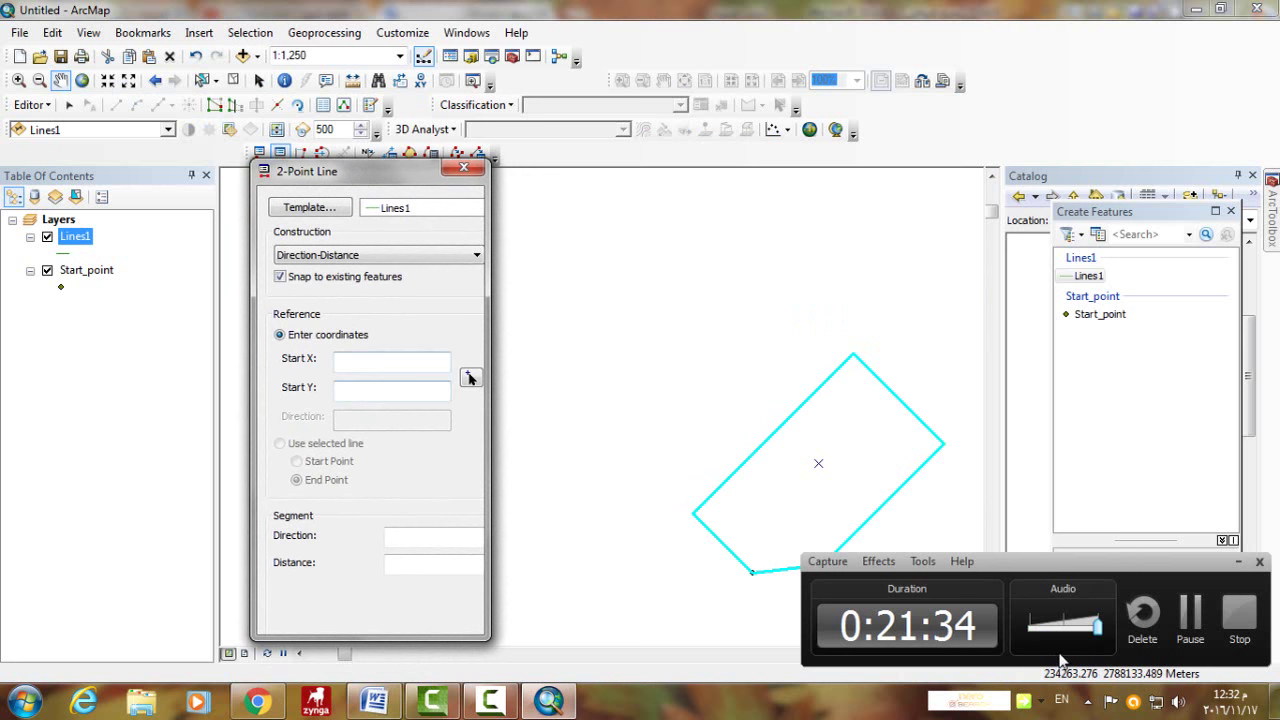
click(1190, 640)
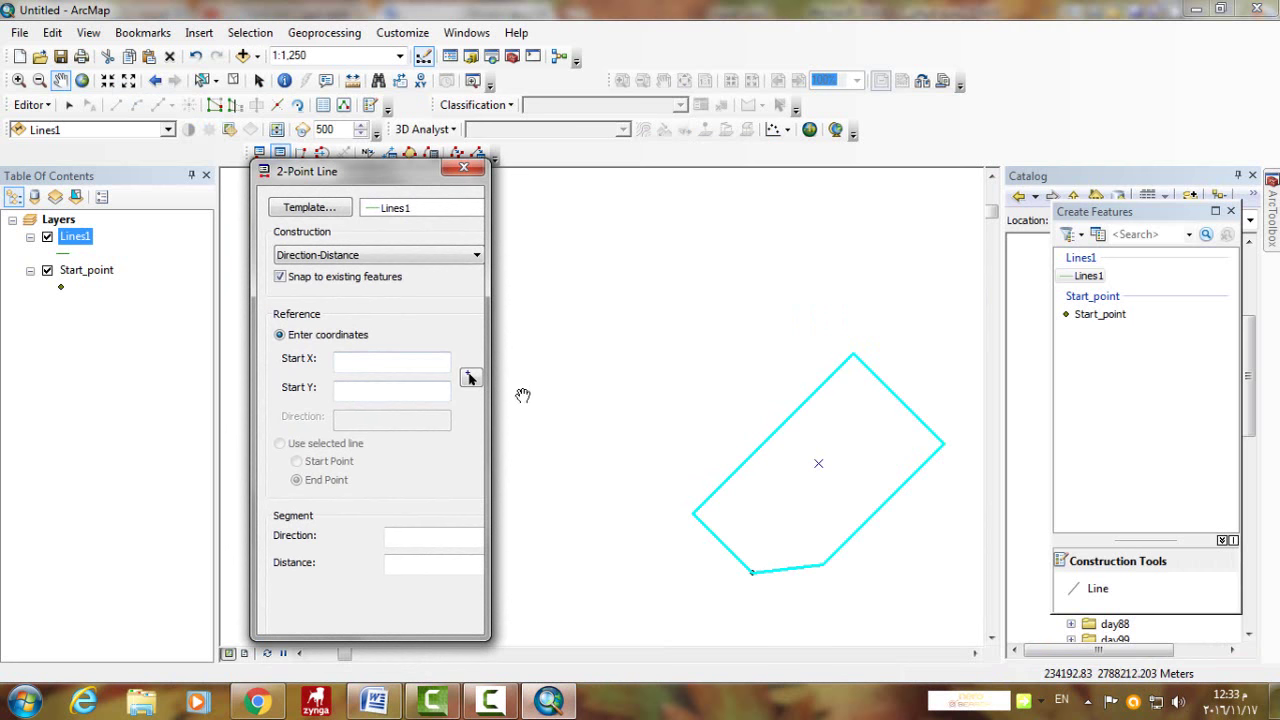
click(469, 378)
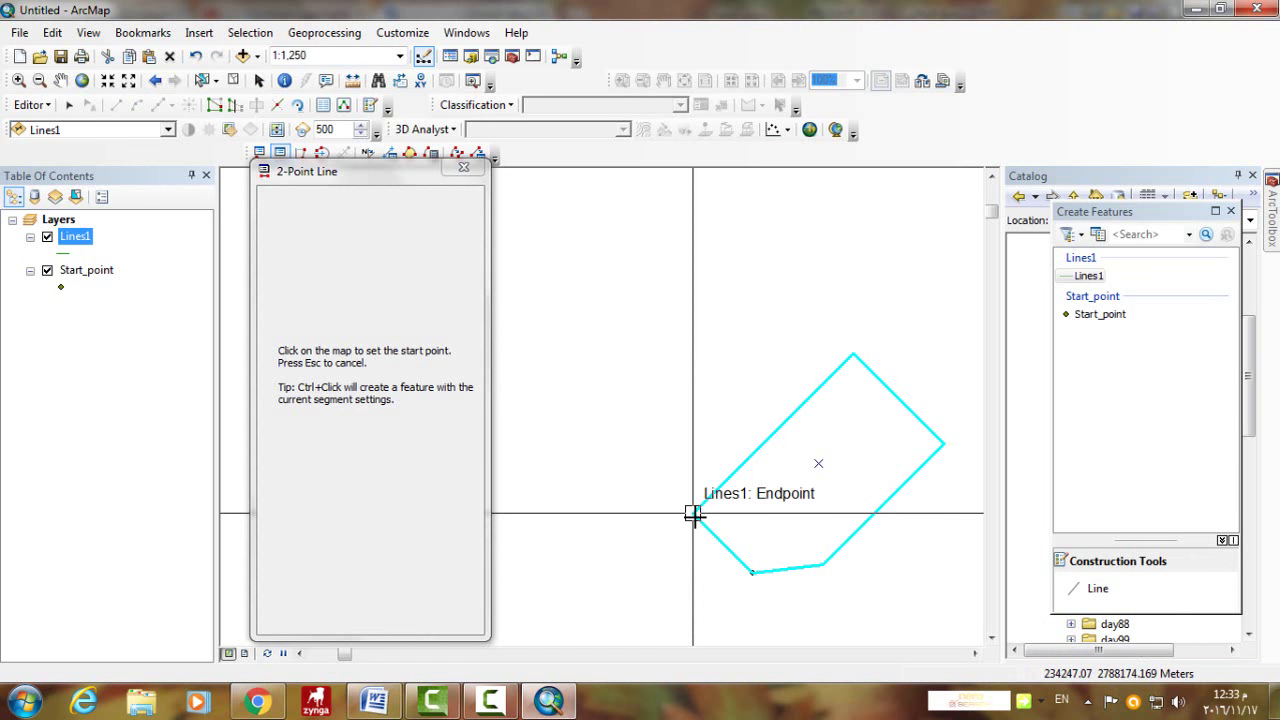
click(693, 514)
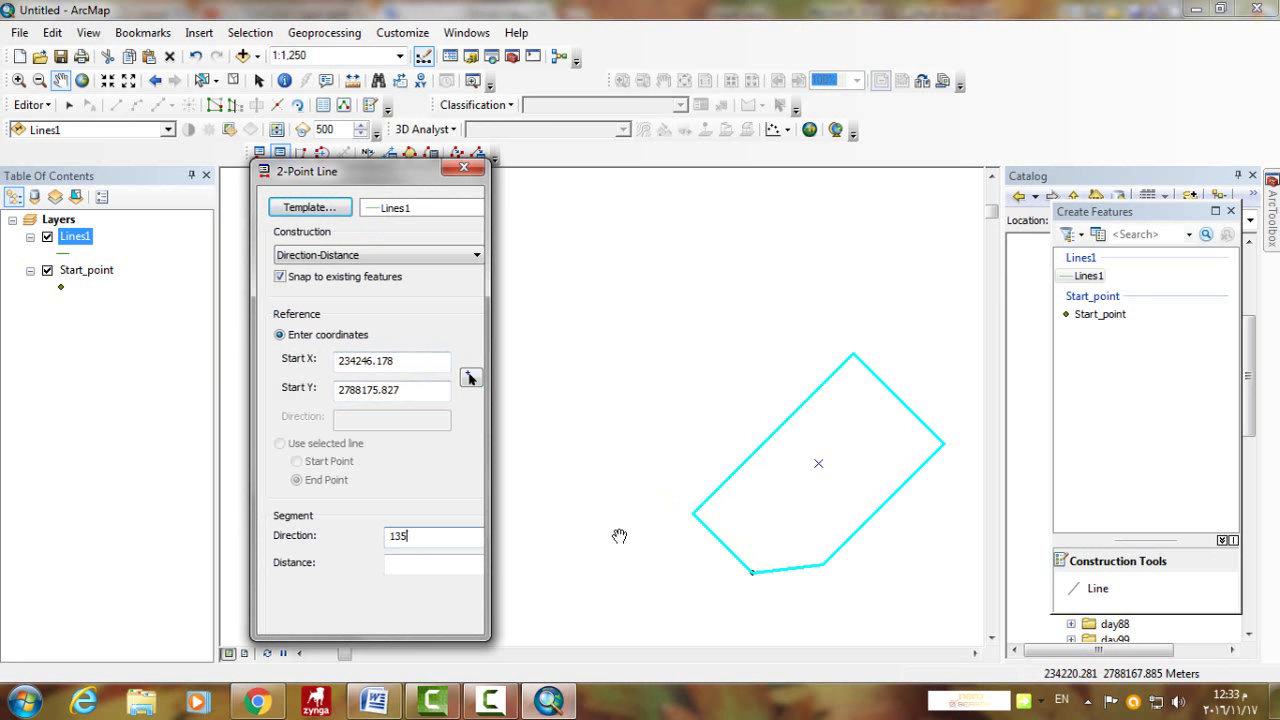
Create the 2-point line with direction 135 and distance 20, and close the 2-Point Line window.
click(412, 566)
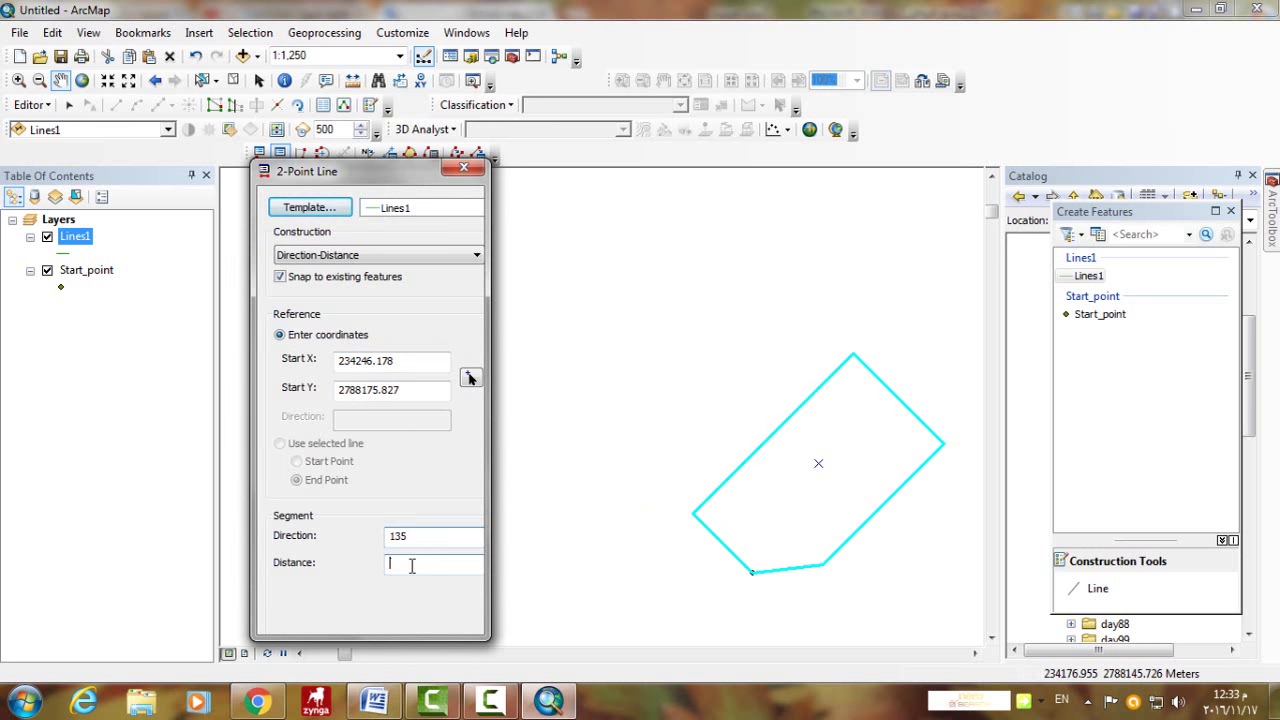
text(20)
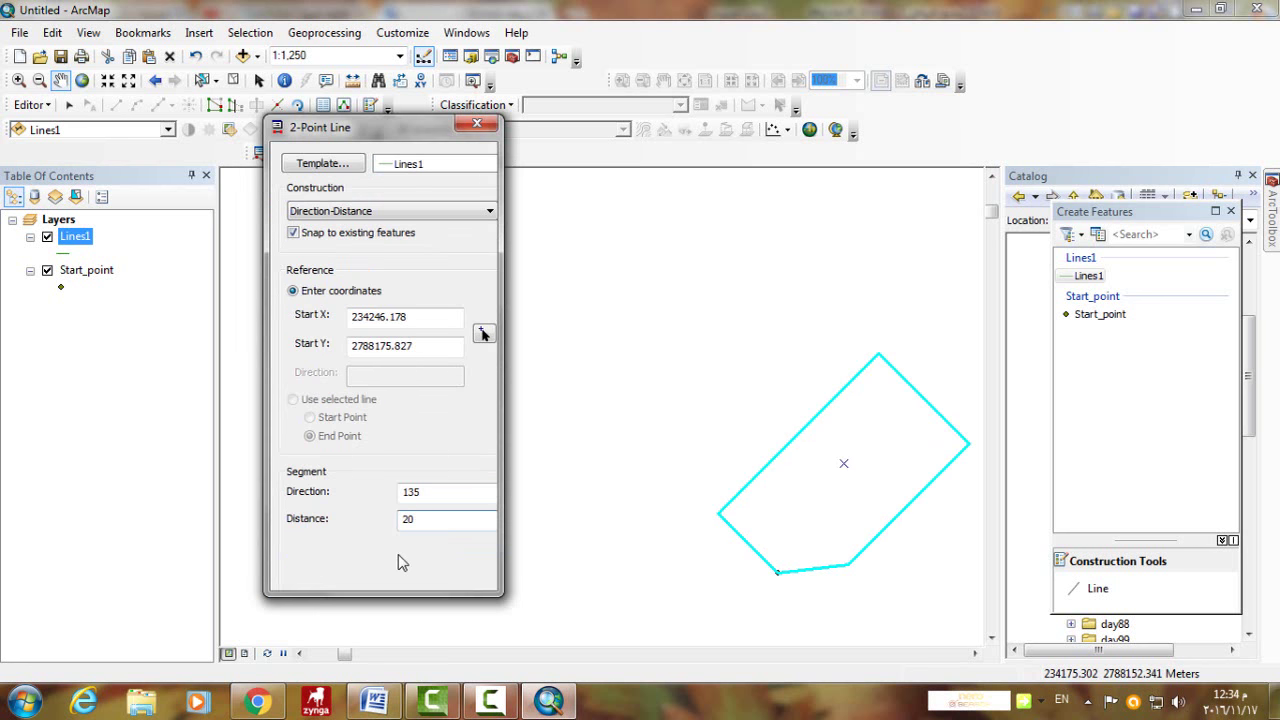
key(Return)
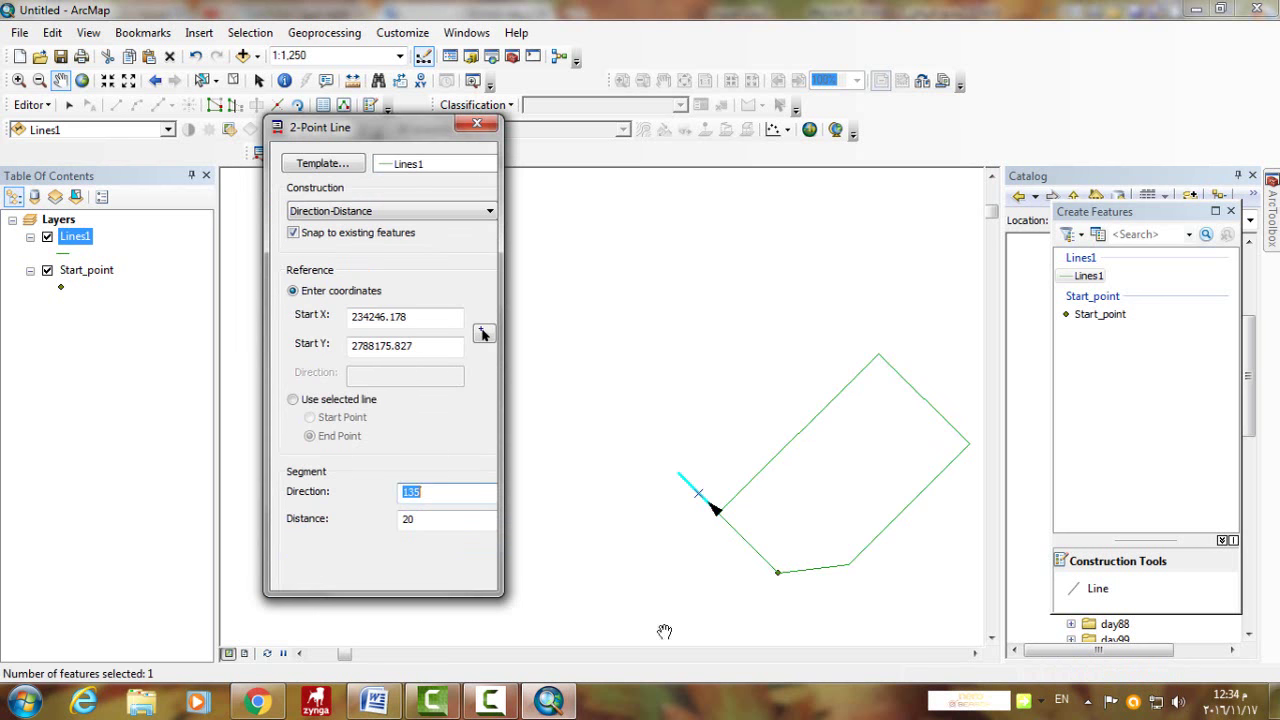
click(691, 497)
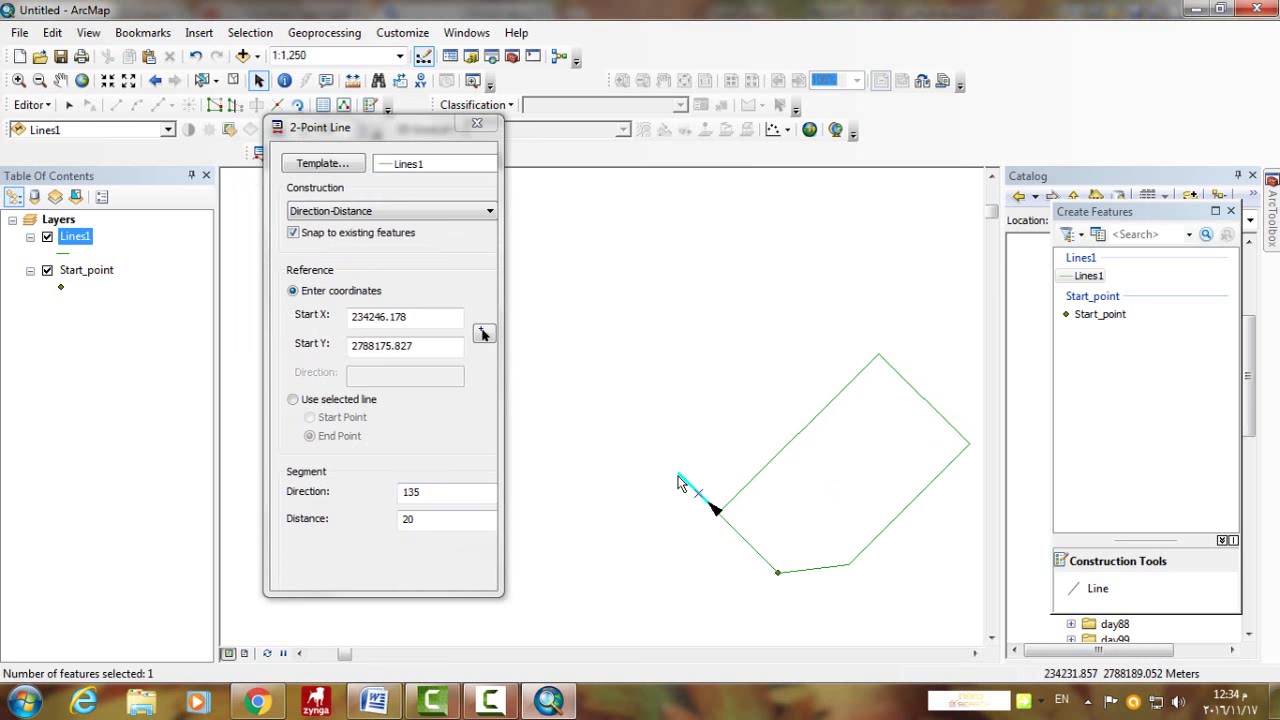
click(477, 124)
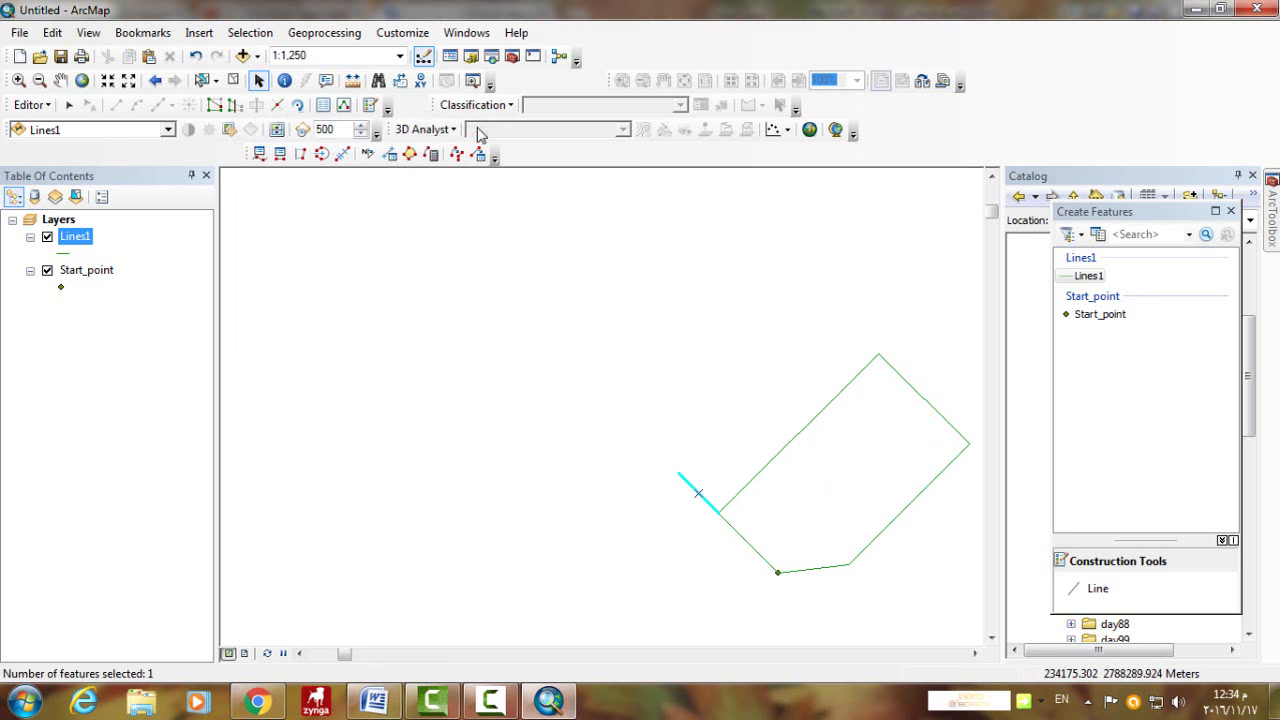
Begin a second closed-loop traverse in Lines1, starting at the free end of the 20 m line.
click(259, 155)
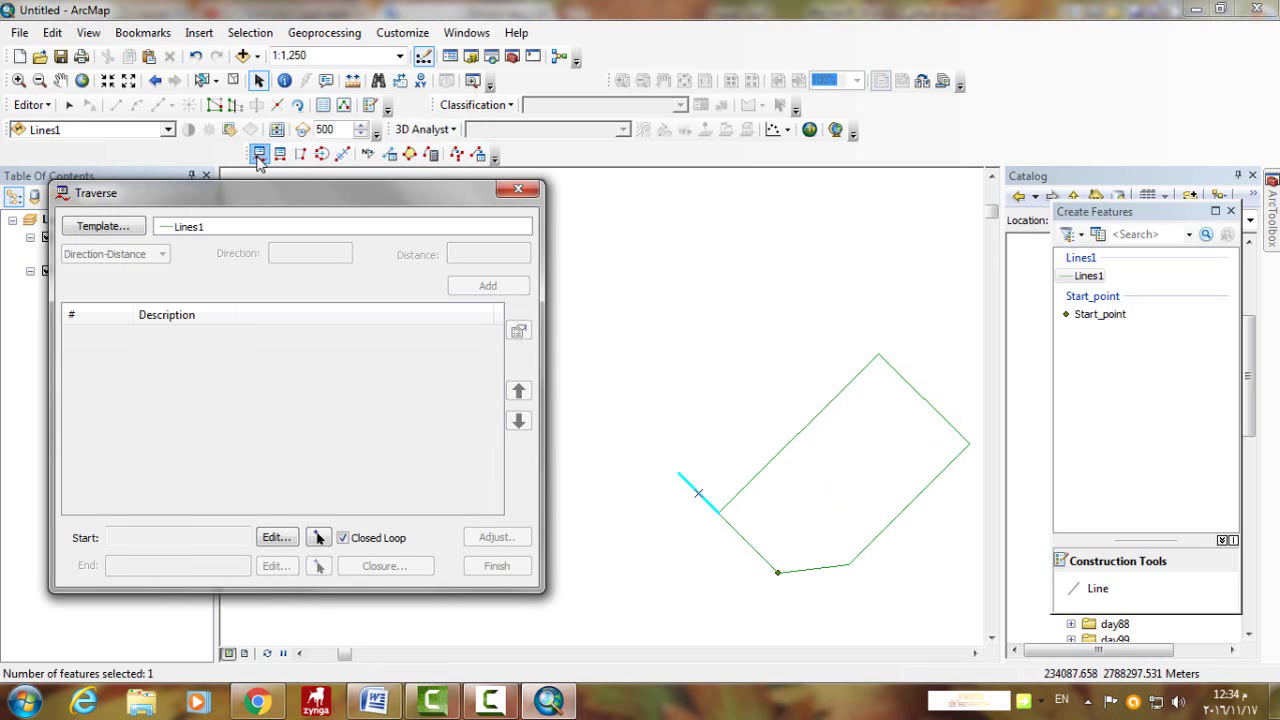
click(318, 538)
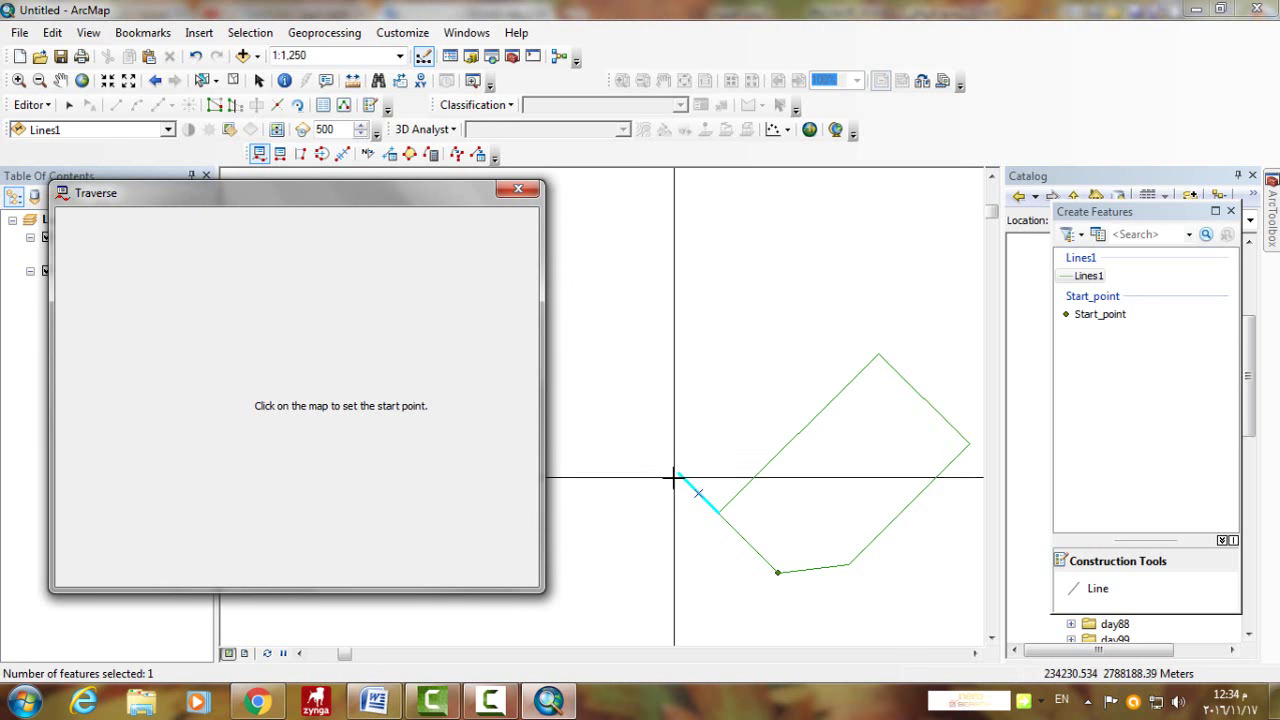
click(679, 475)
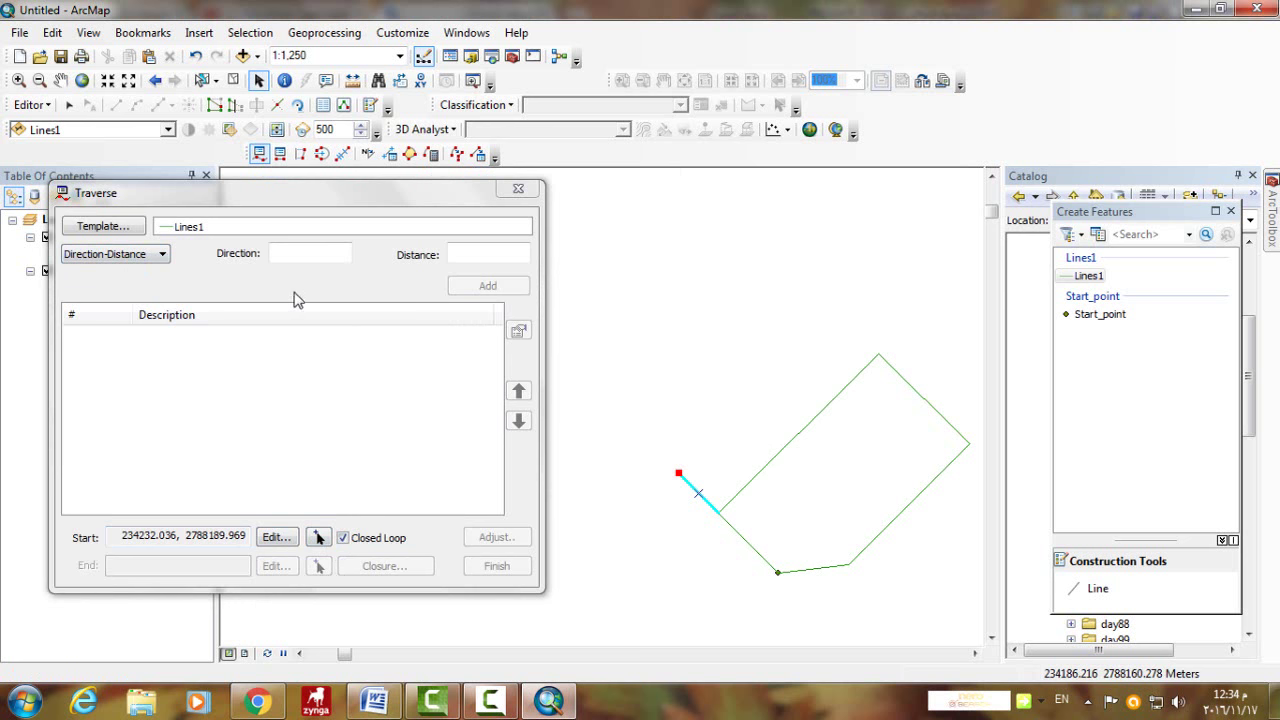
Find the second traverse's first course in the Word notes and add it in ArcMap with direction 45 and distance 80.
mouse_move(463, 710)
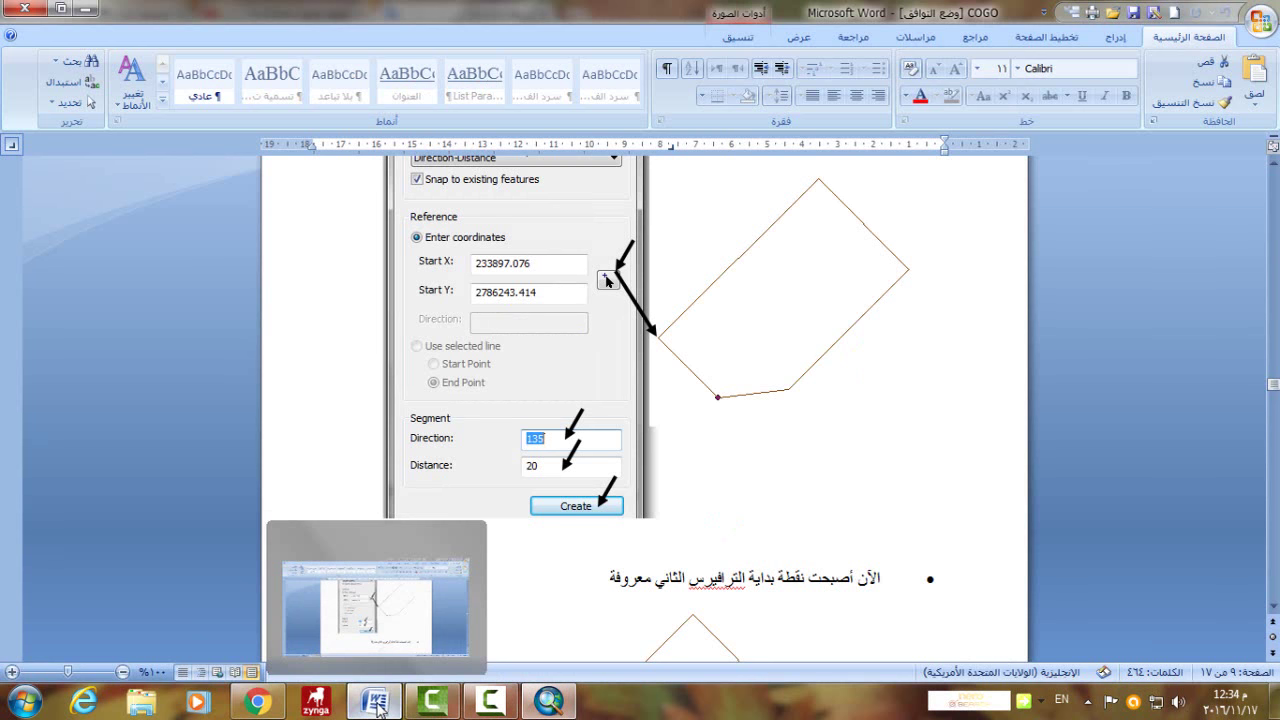
click(370, 565)
scroll(741, 532, down, 10)
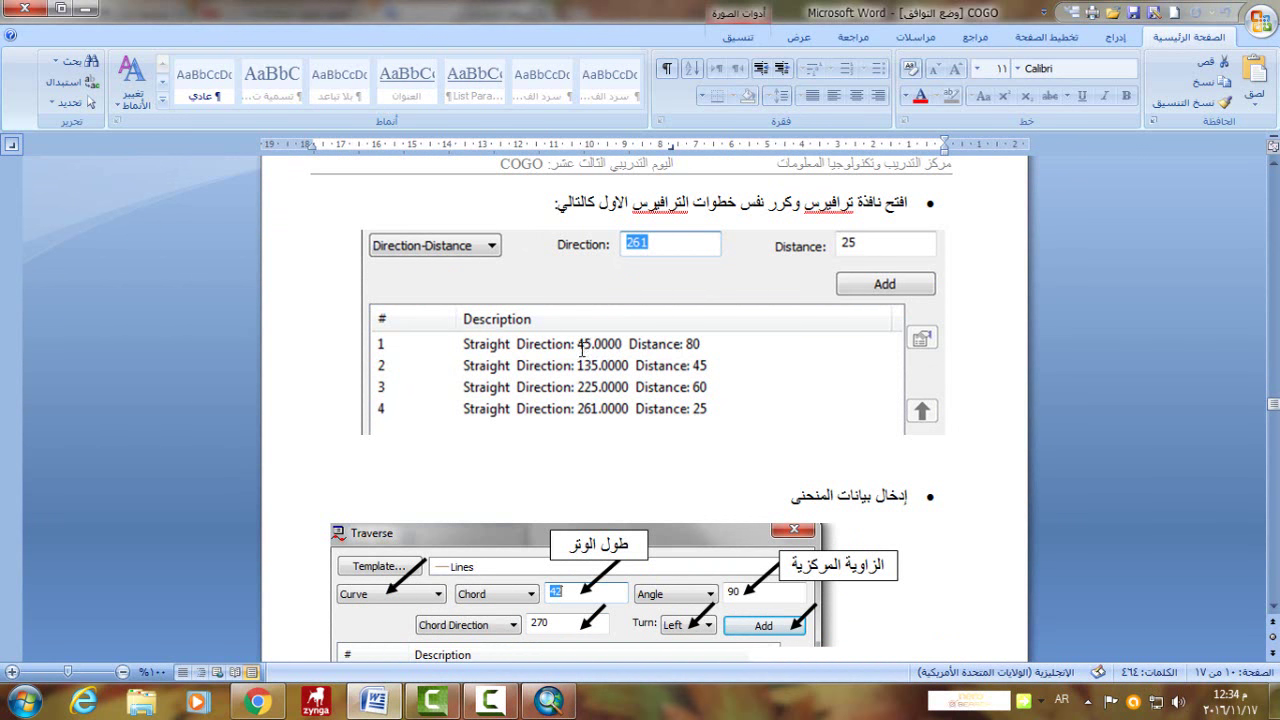
click(548, 700)
click(481, 255)
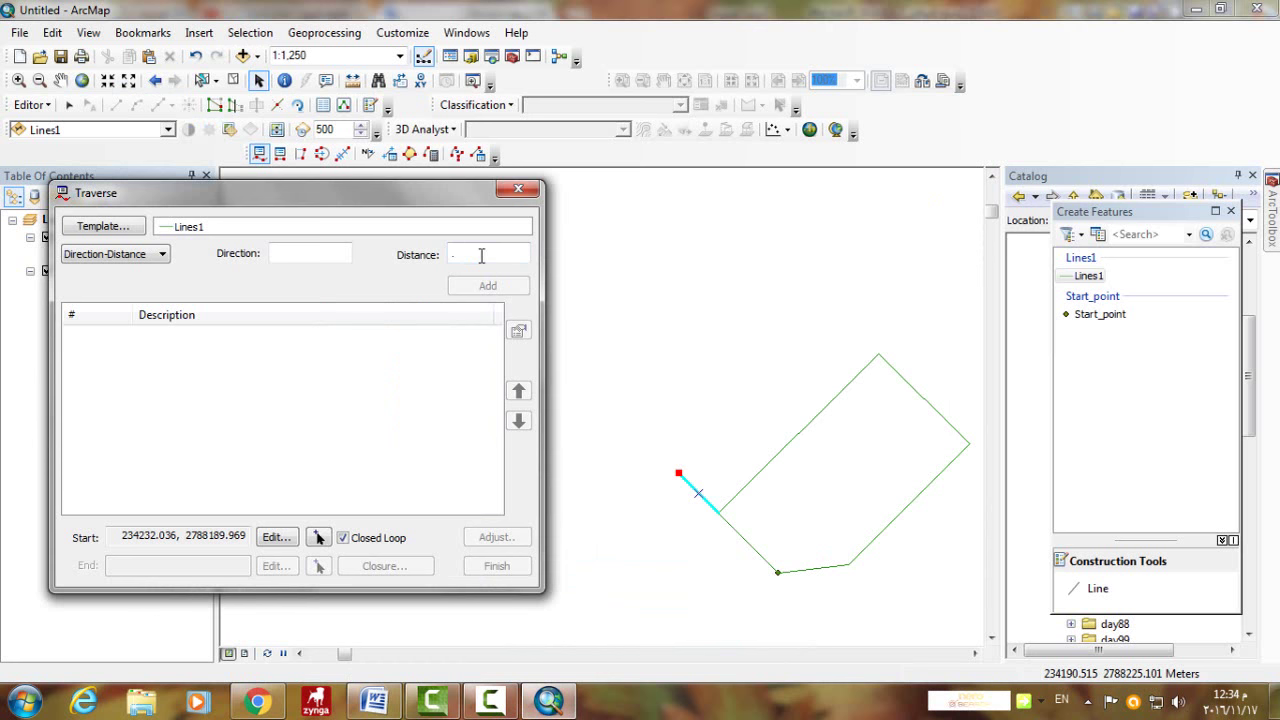
text(80)
click(281, 257)
text(45)
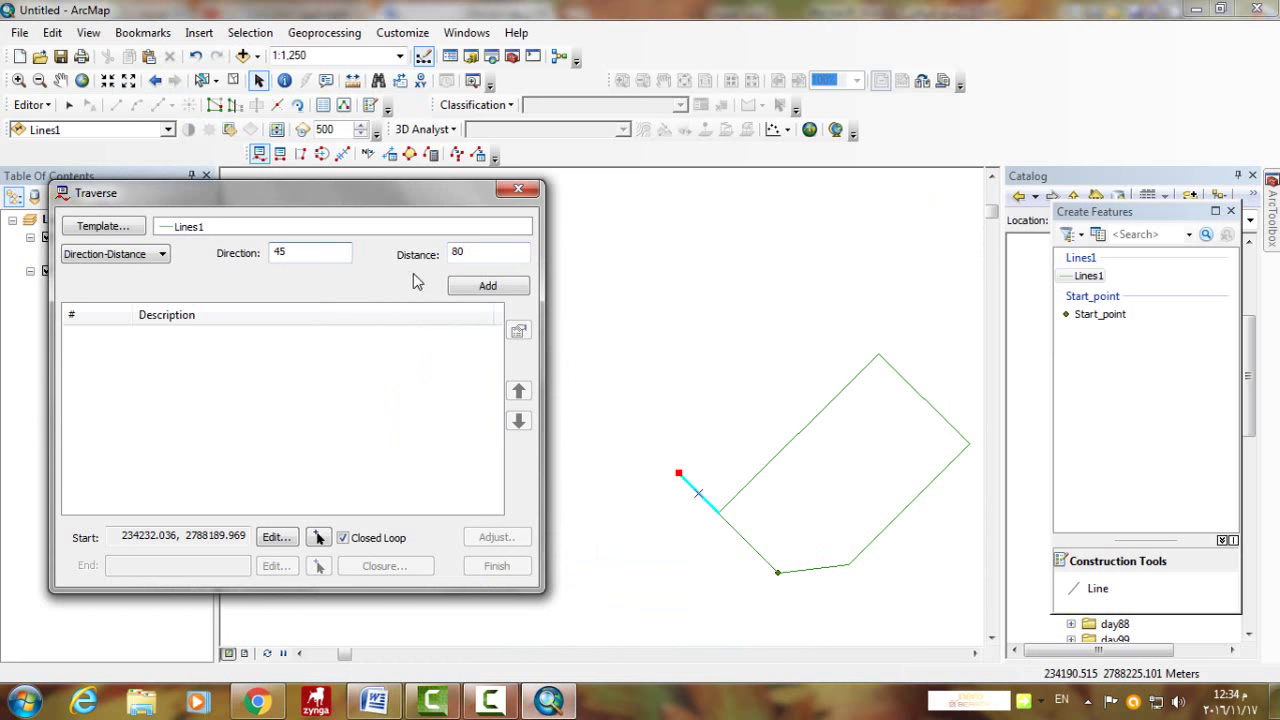
click(477, 292)
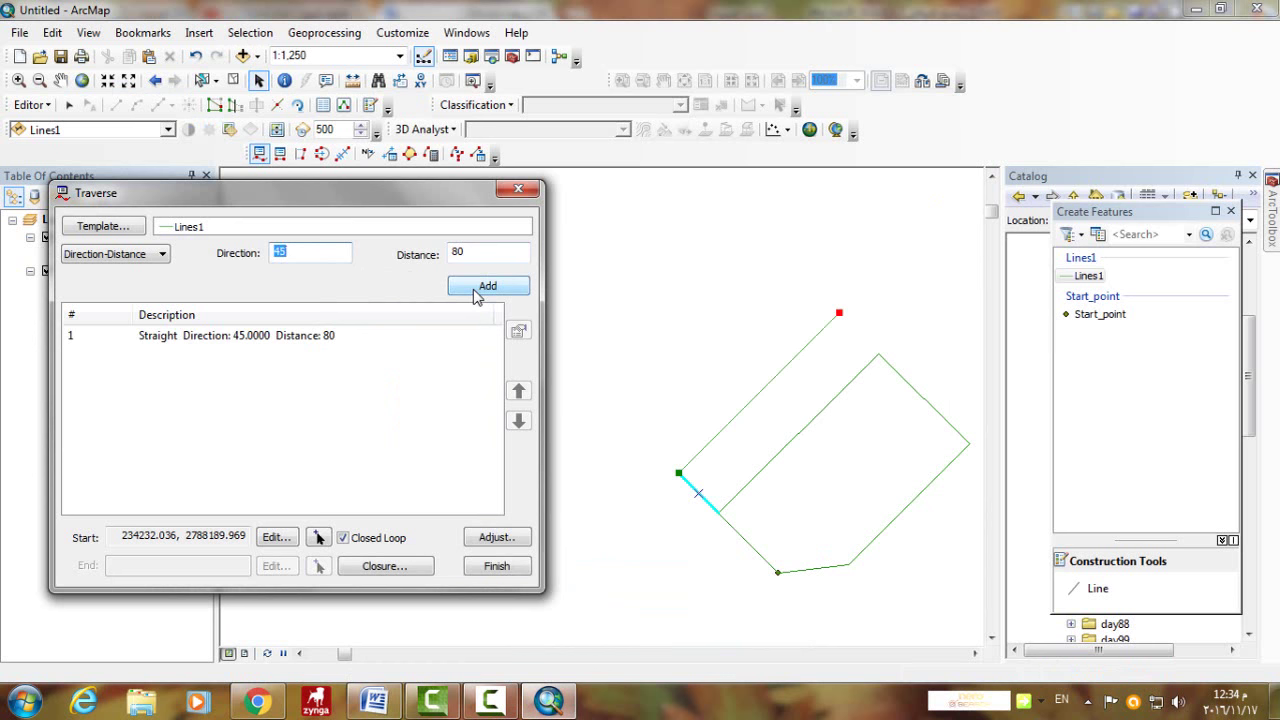
Check the second traverse's second course in the Word notes and add it in ArcMap with direction 135 and distance 45.
click(380, 703)
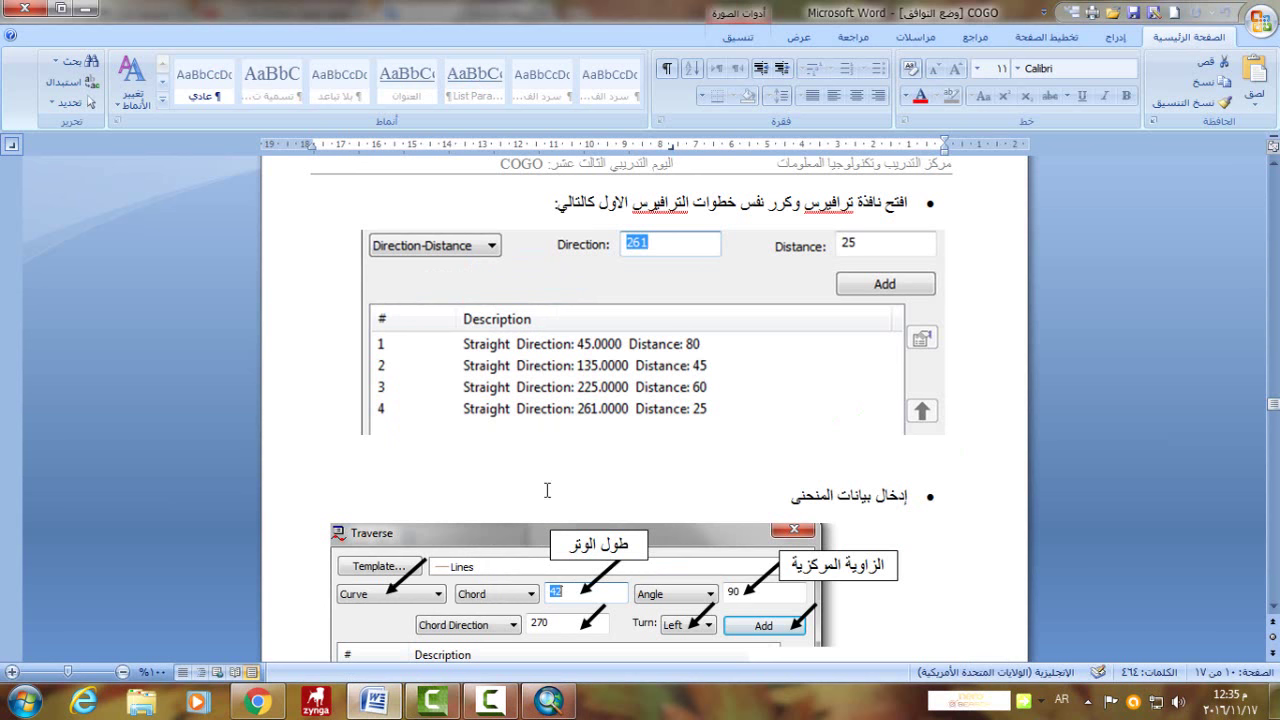
mouse_move(540, 712)
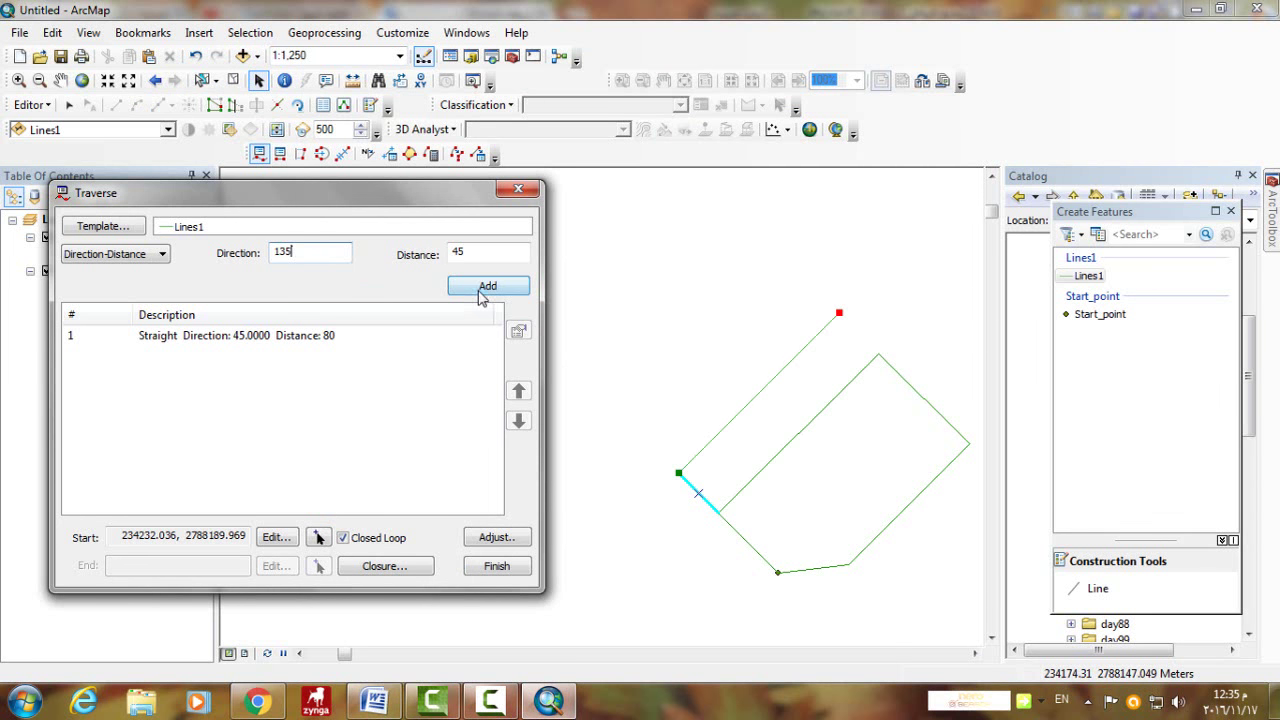
click(486, 287)
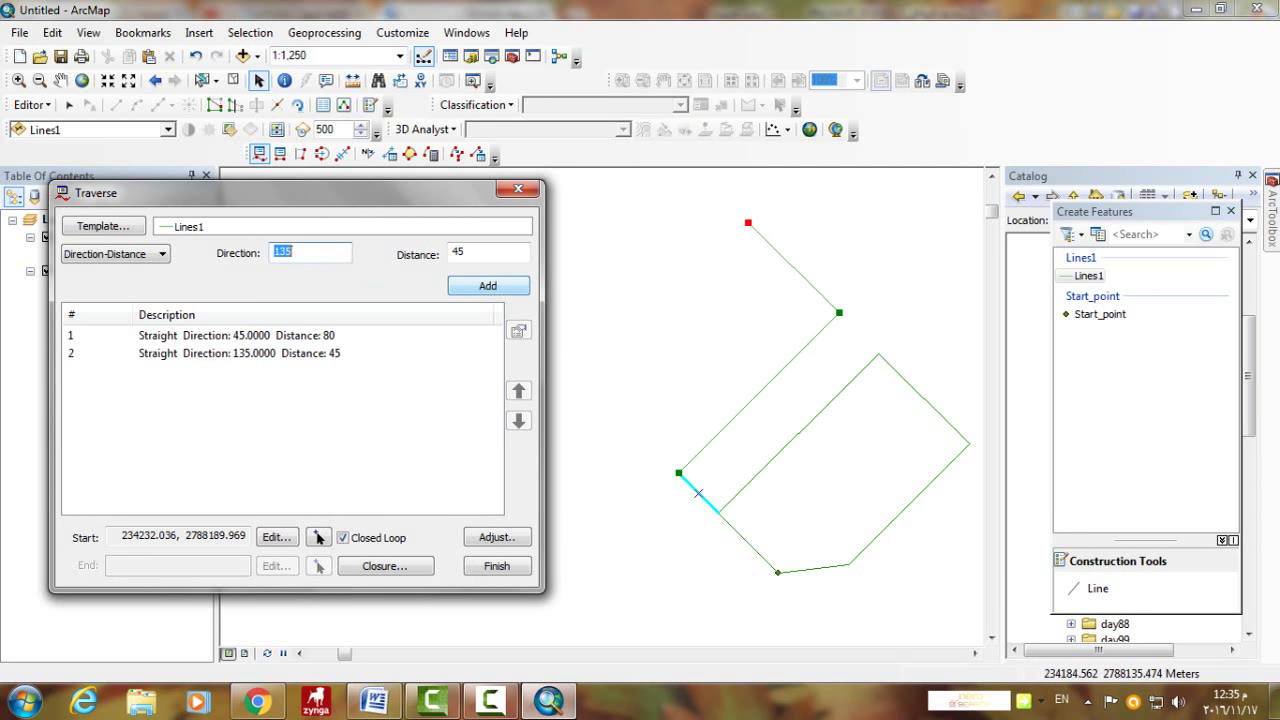
Check the second traverse's third course in the Word notes and add it in ArcMap with direction 225 and distance 60.
key(alt+Tab)
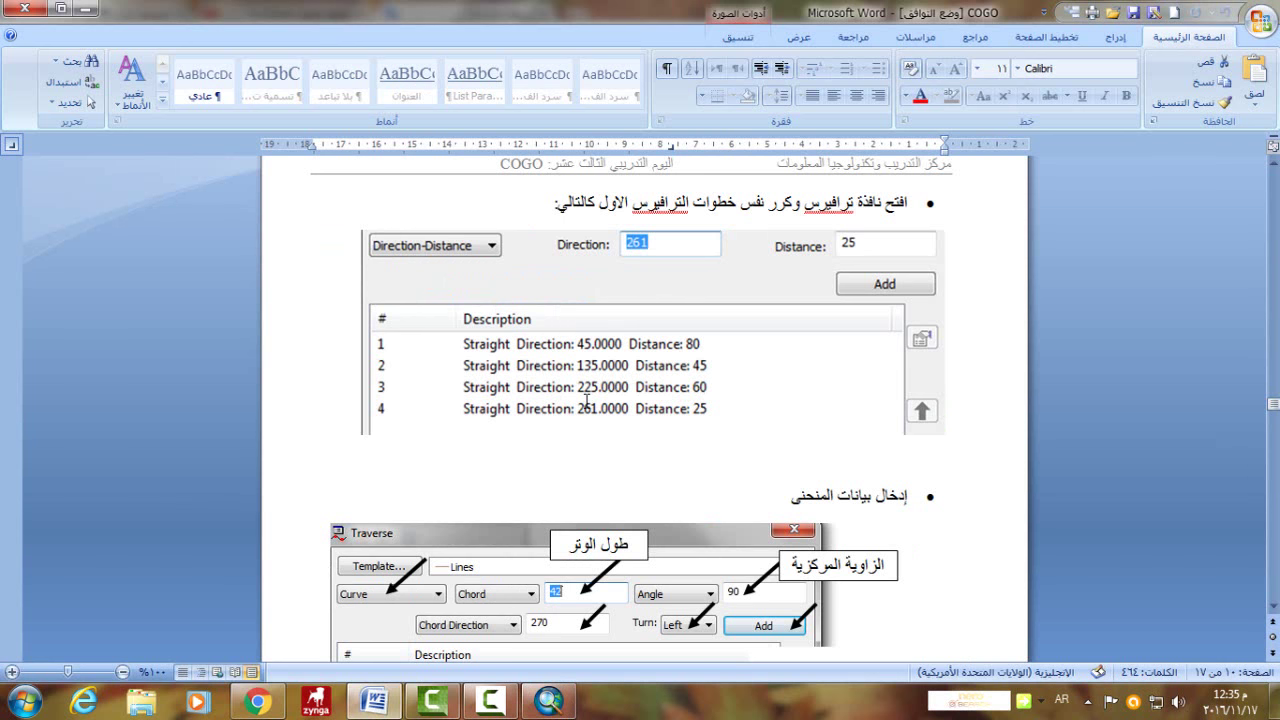
key(alt+Tab)
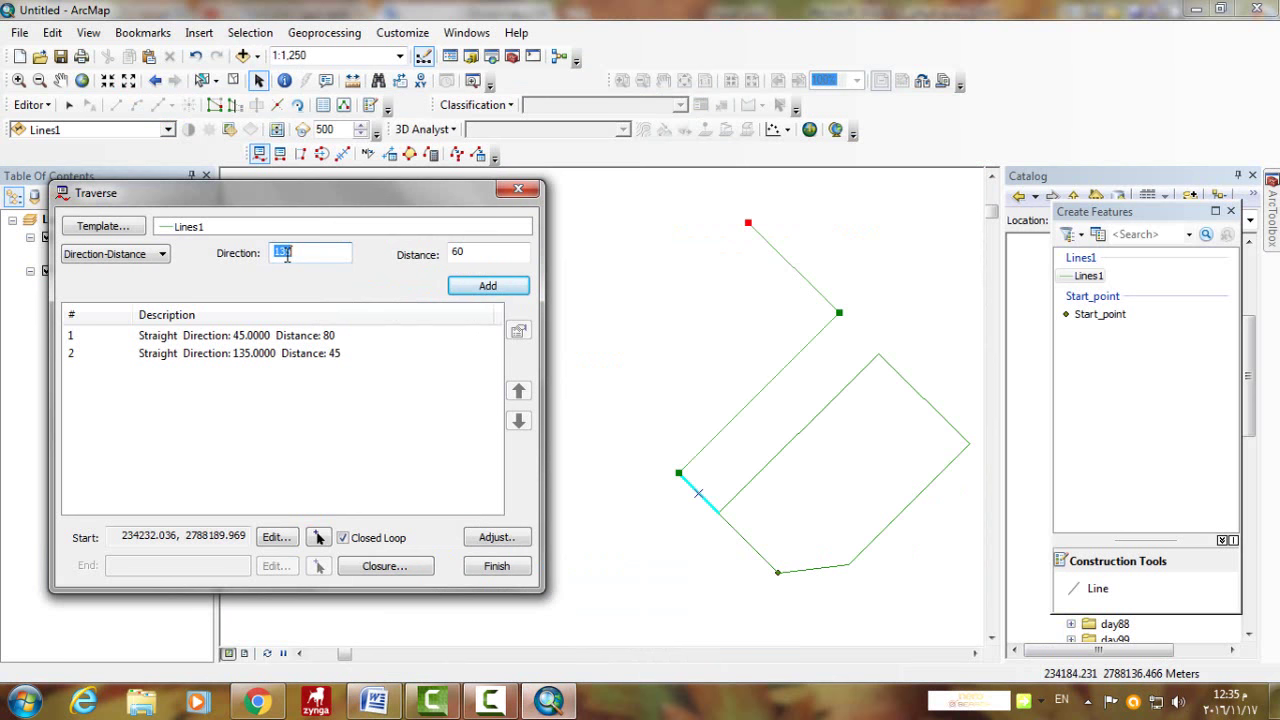
text(225)
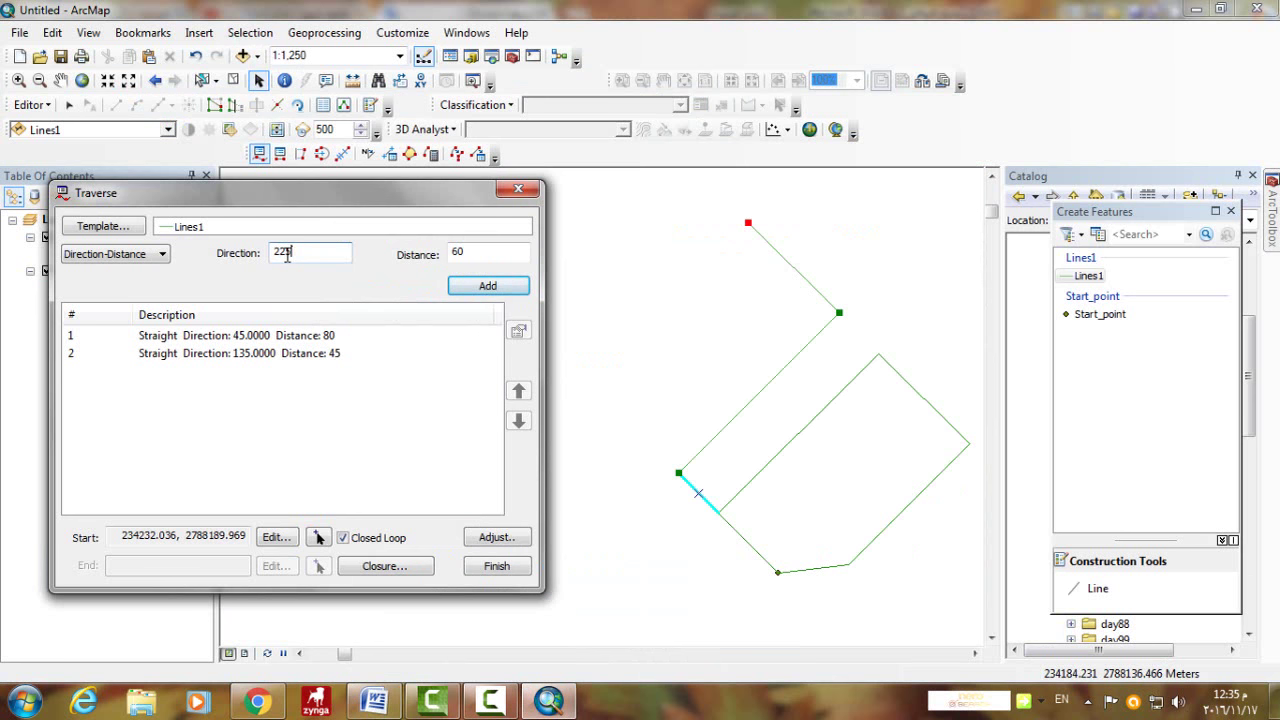
click(496, 288)
Check the second traverse's fourth course in the Word notes and add it in ArcMap with direction 261 and distance 25.
key(alt+Tab)
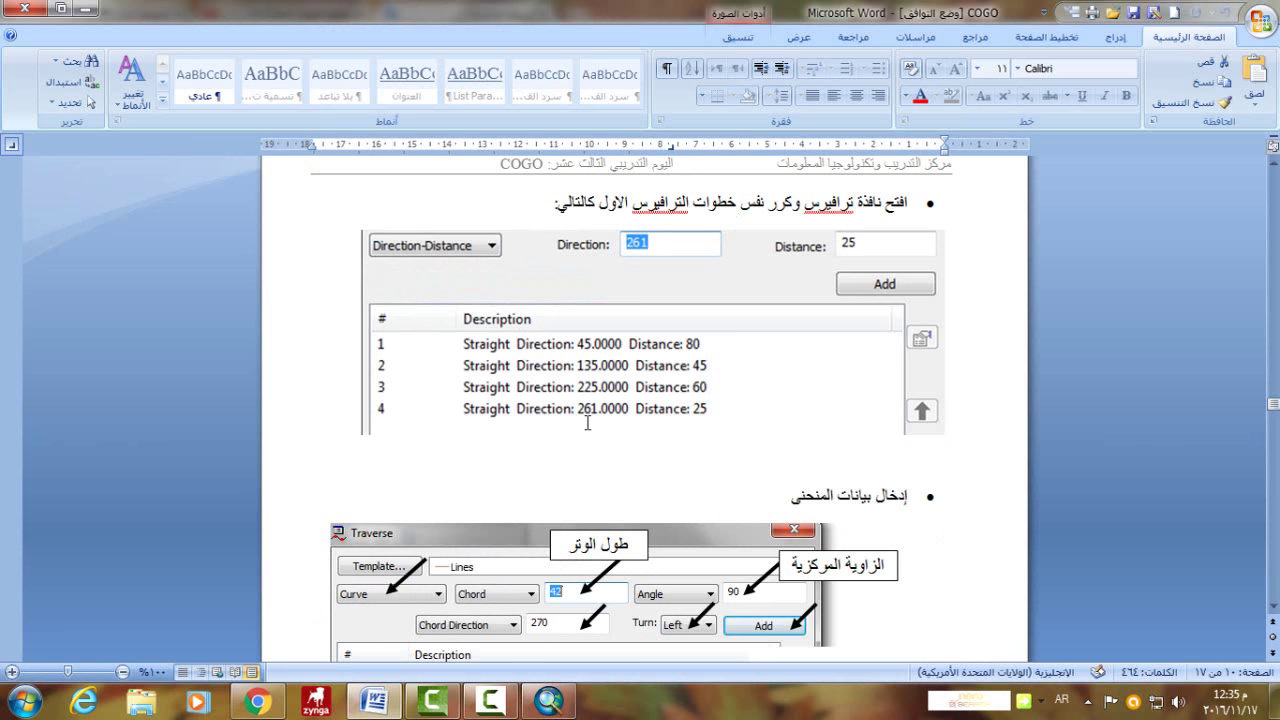
key(alt+Tab)
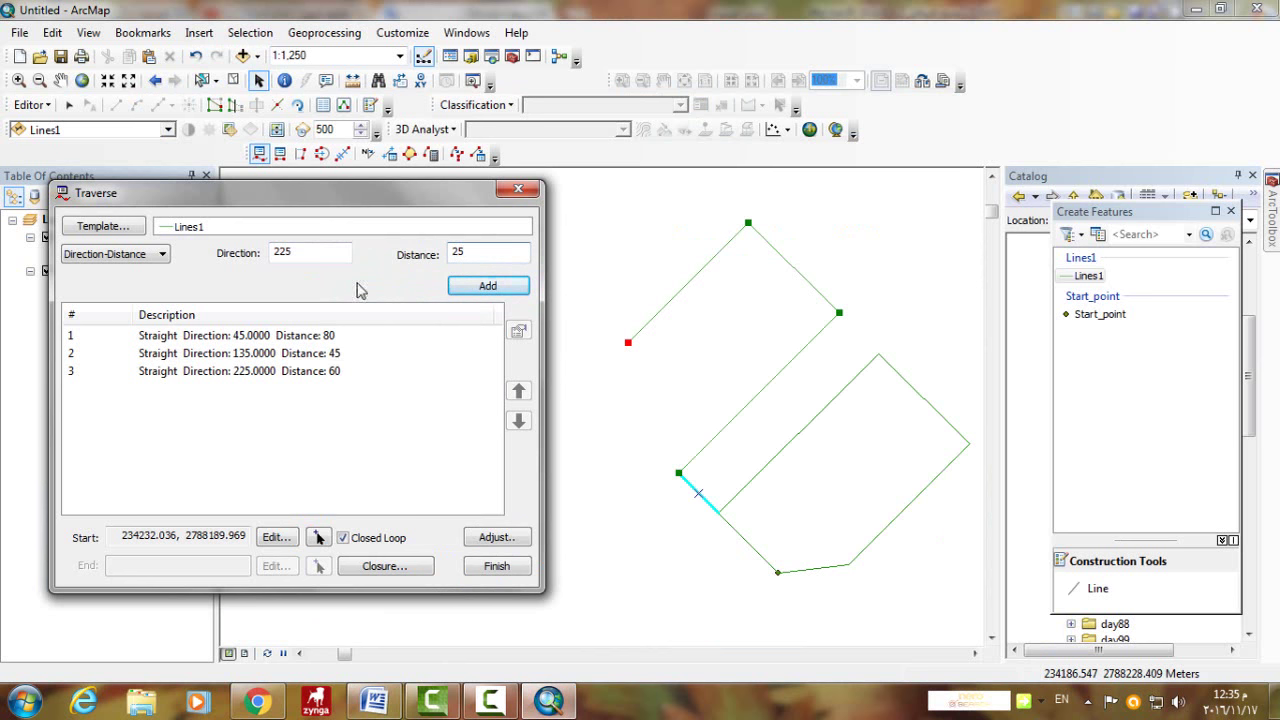
double_click(284, 254)
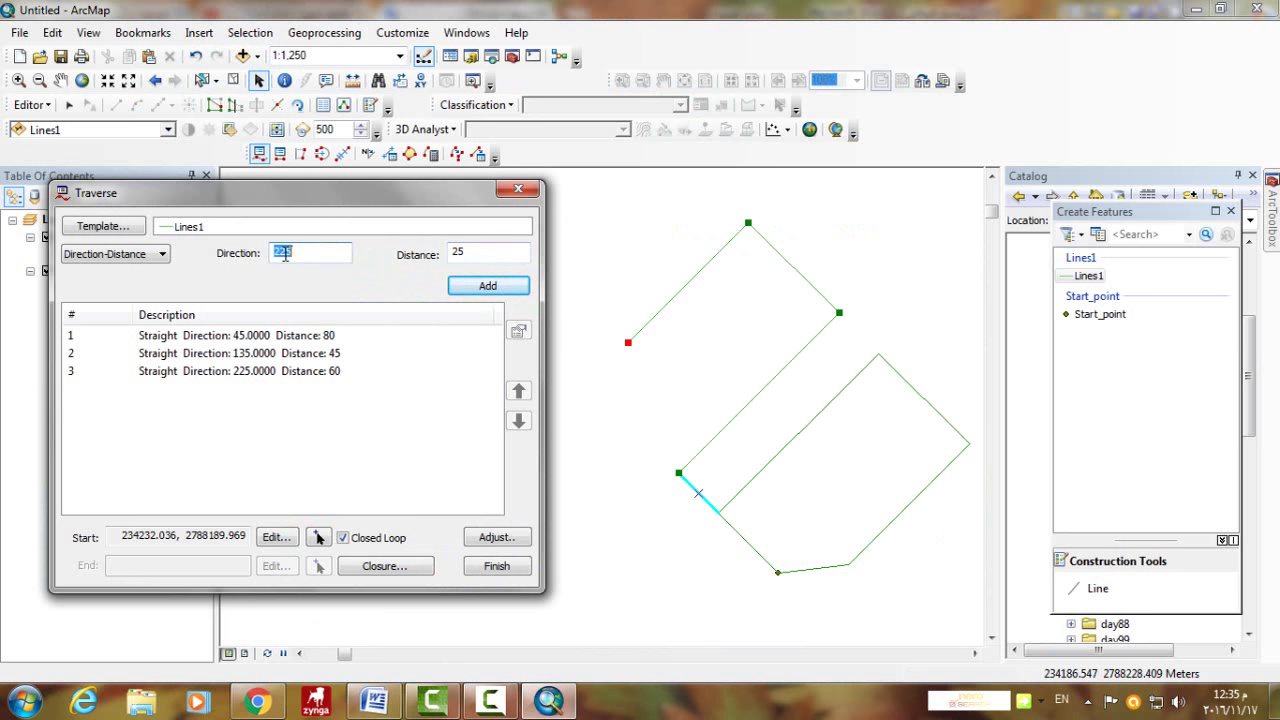
text(261)
click(486, 287)
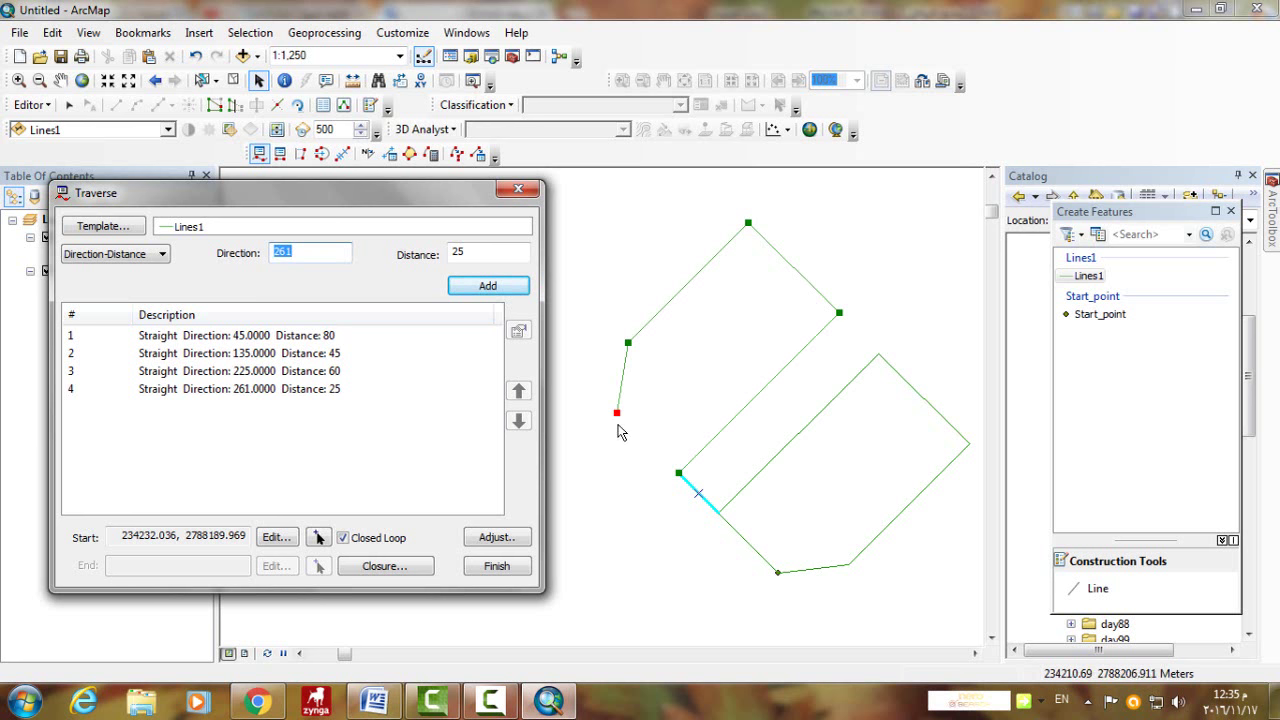
Set the traverse's fifth course to a Curve with chord 42 and angle 90, checking the curve data in the Word notes.
click(162, 256)
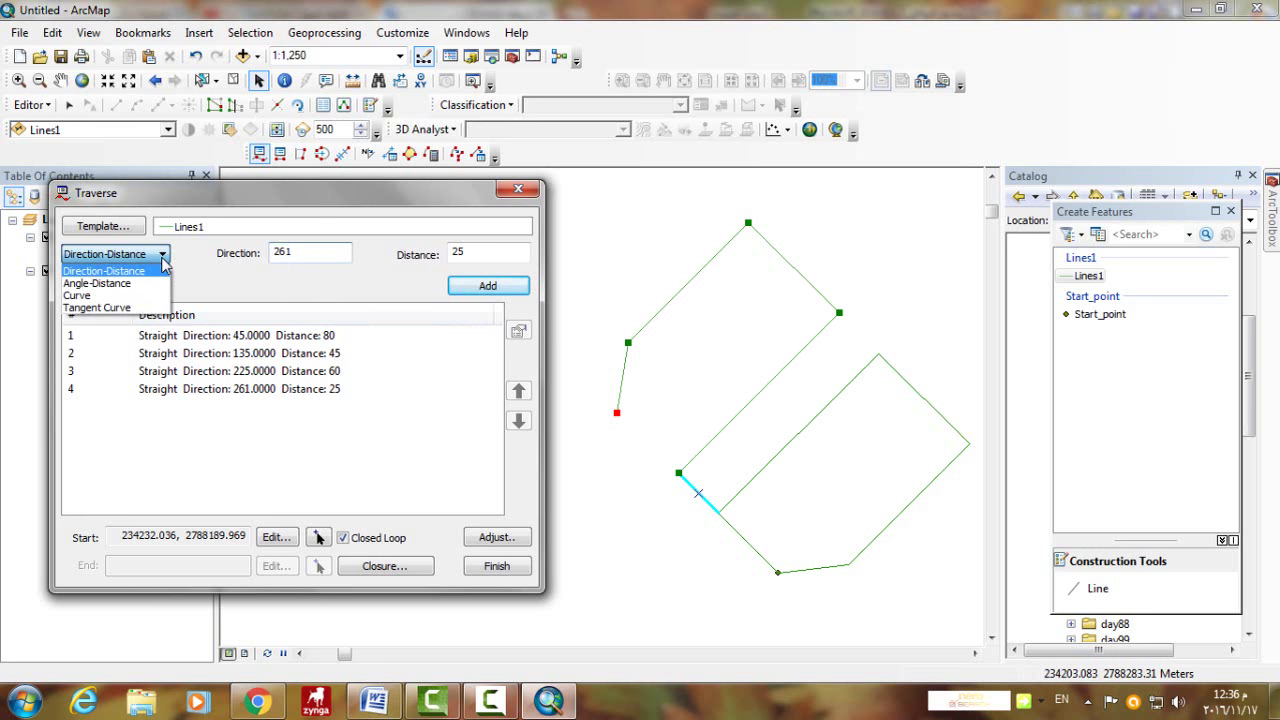
click(85, 295)
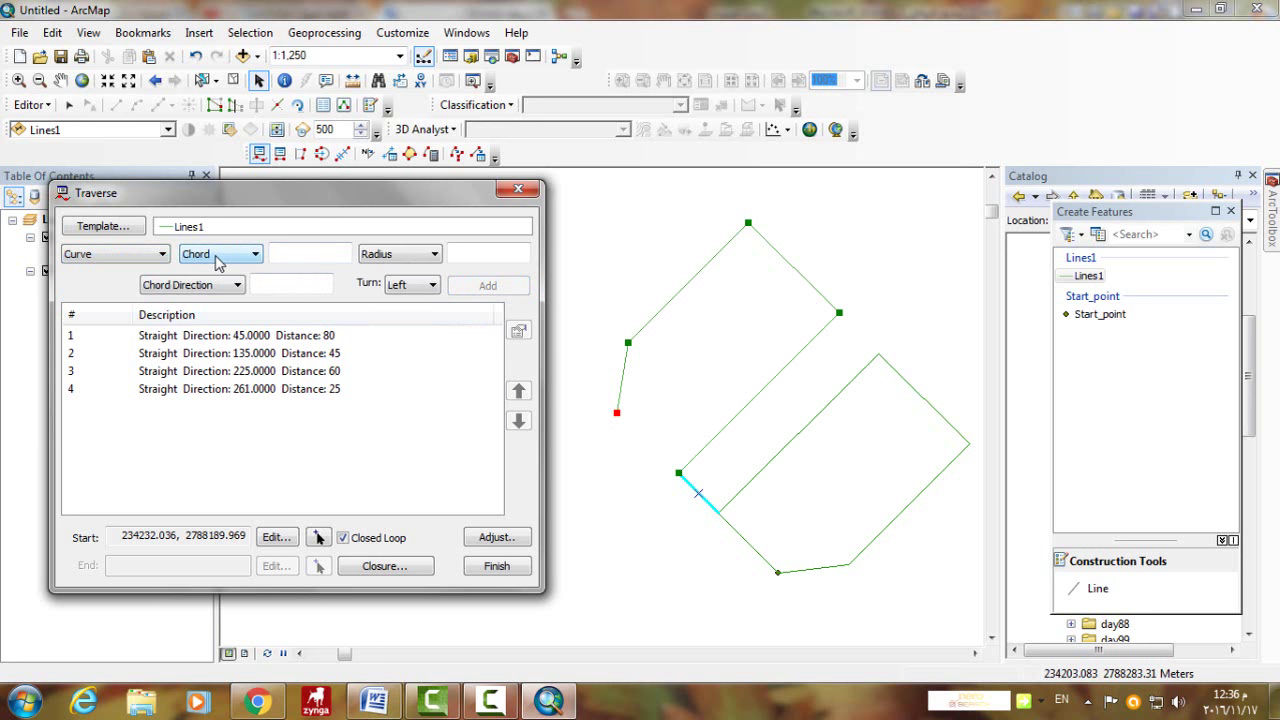
click(317, 258)
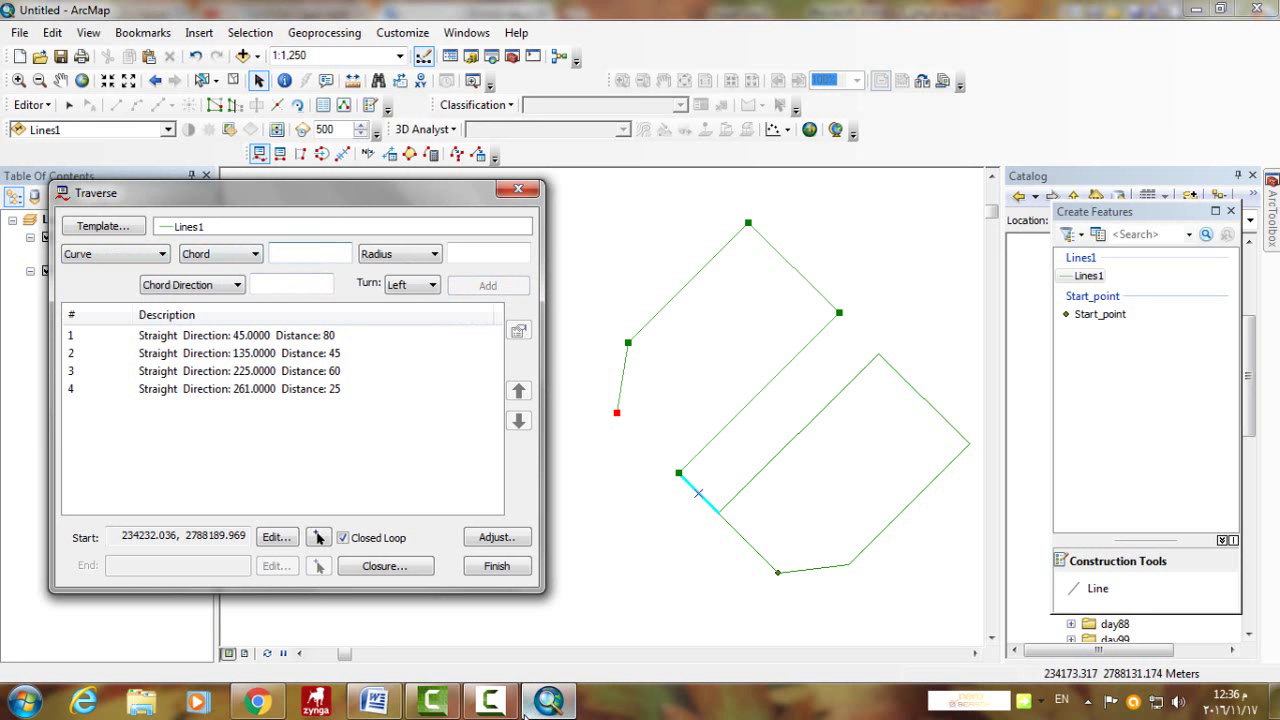
click(380, 704)
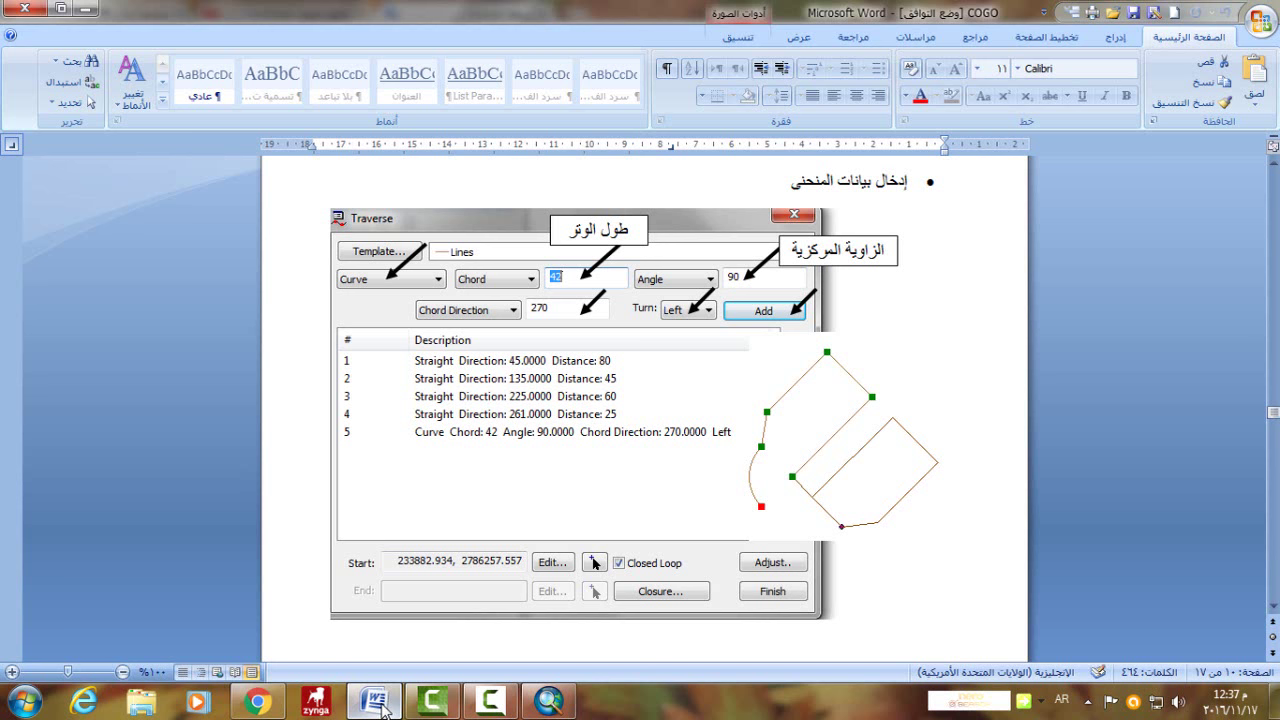
click(548, 704)
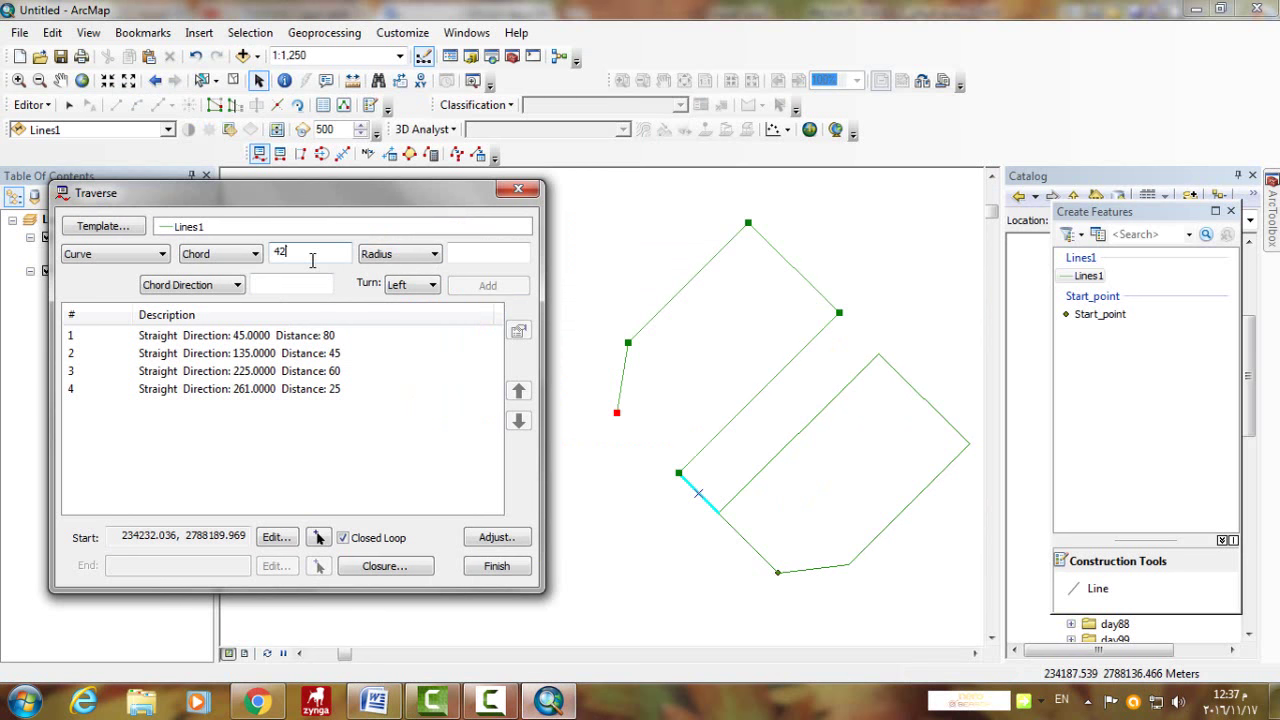
click(435, 255)
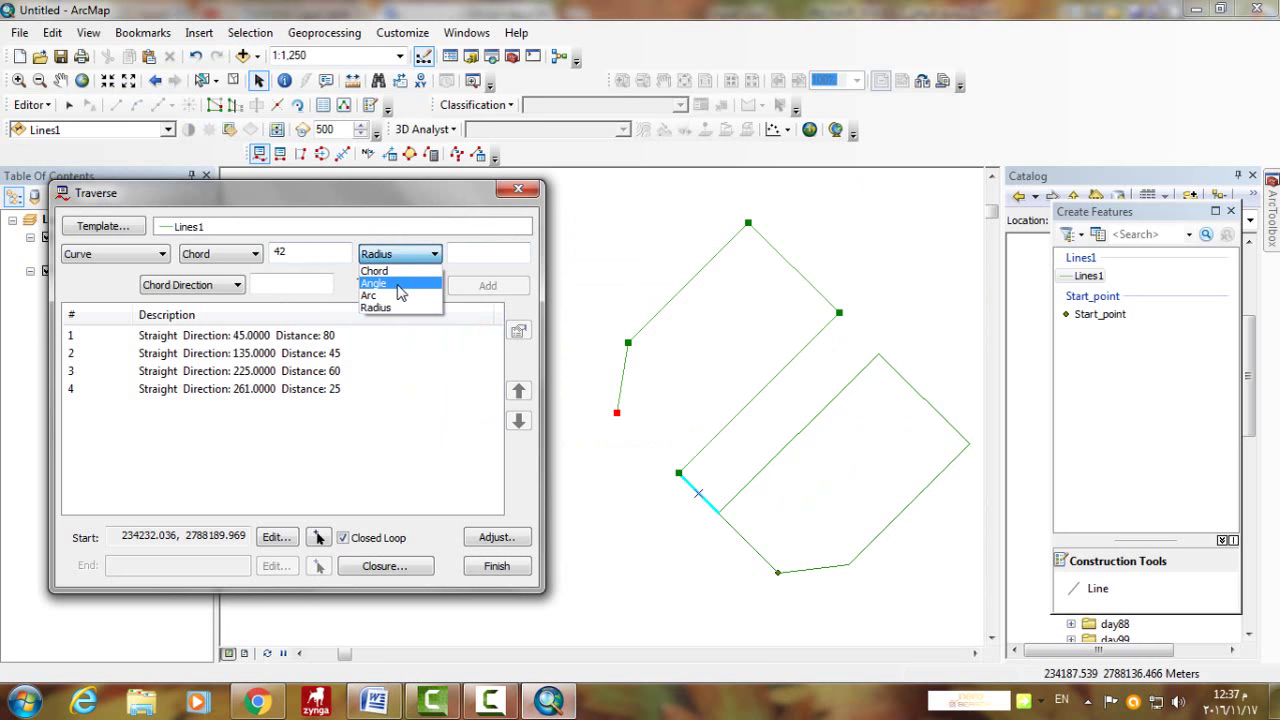
click(400, 287)
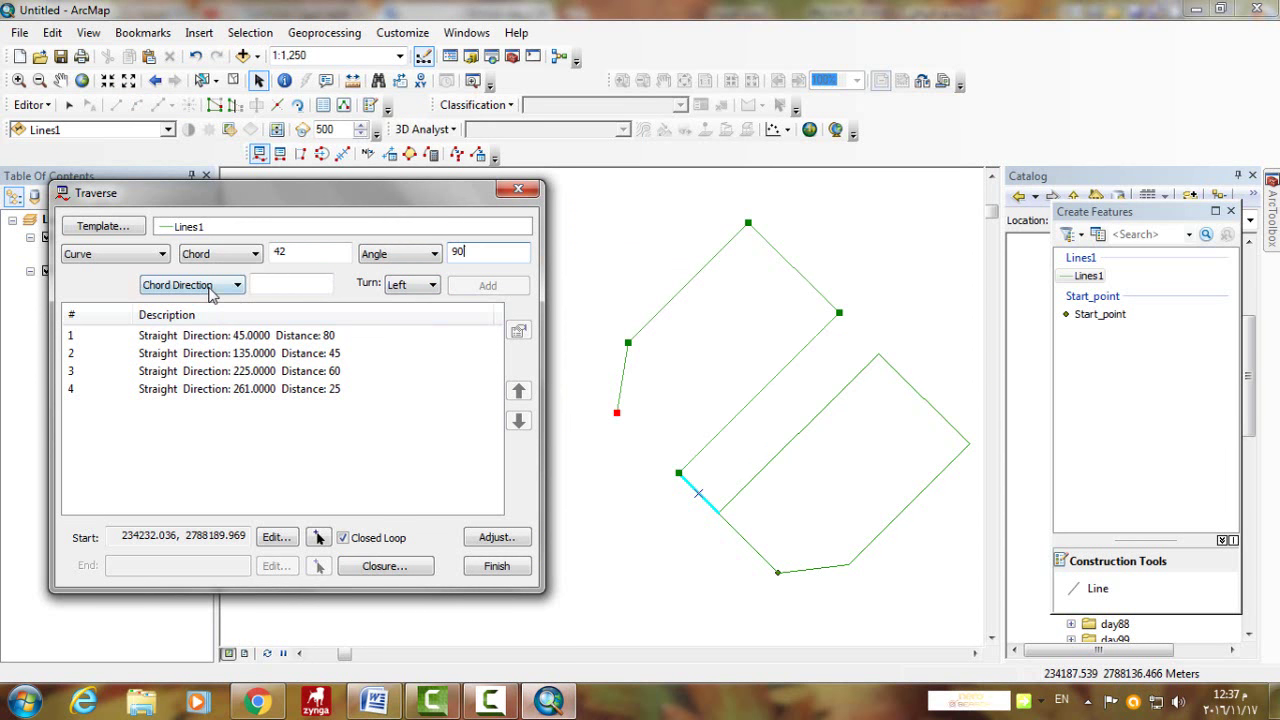
Check the chord direction in the Word notes and add the curve course in ArcMap with chord direction 270 and turn Left.
click(393, 707)
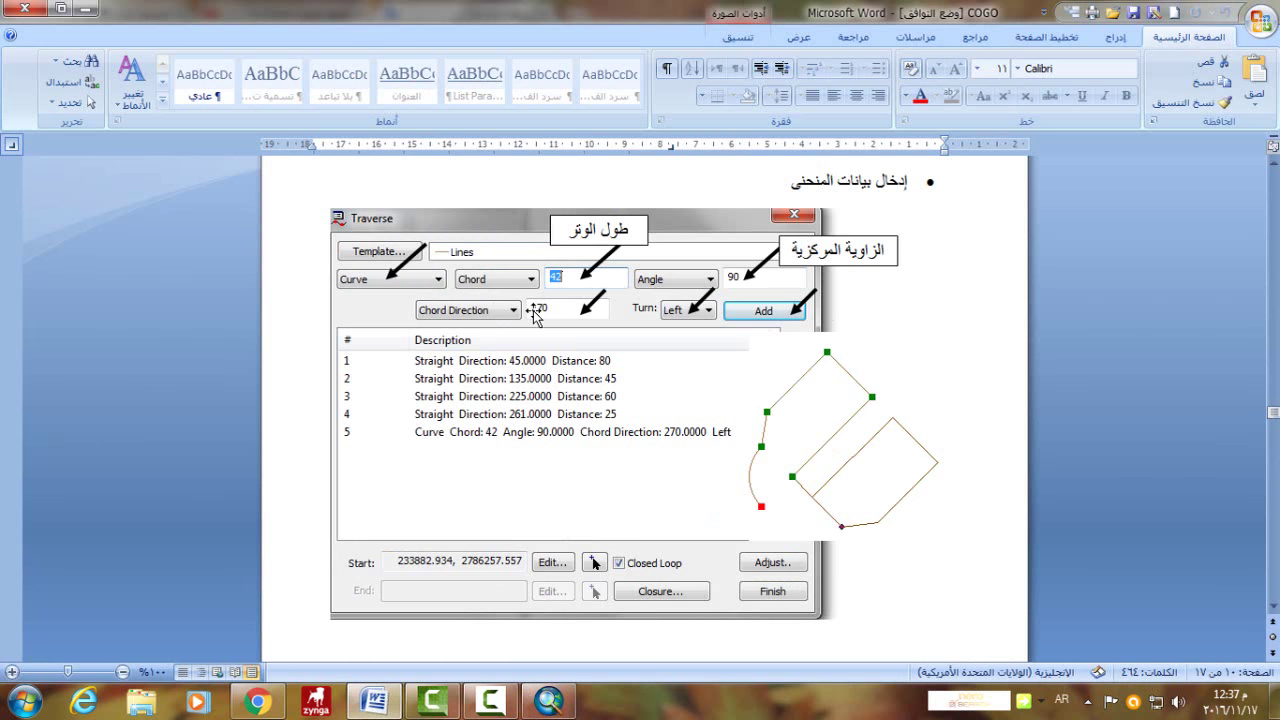
click(548, 702)
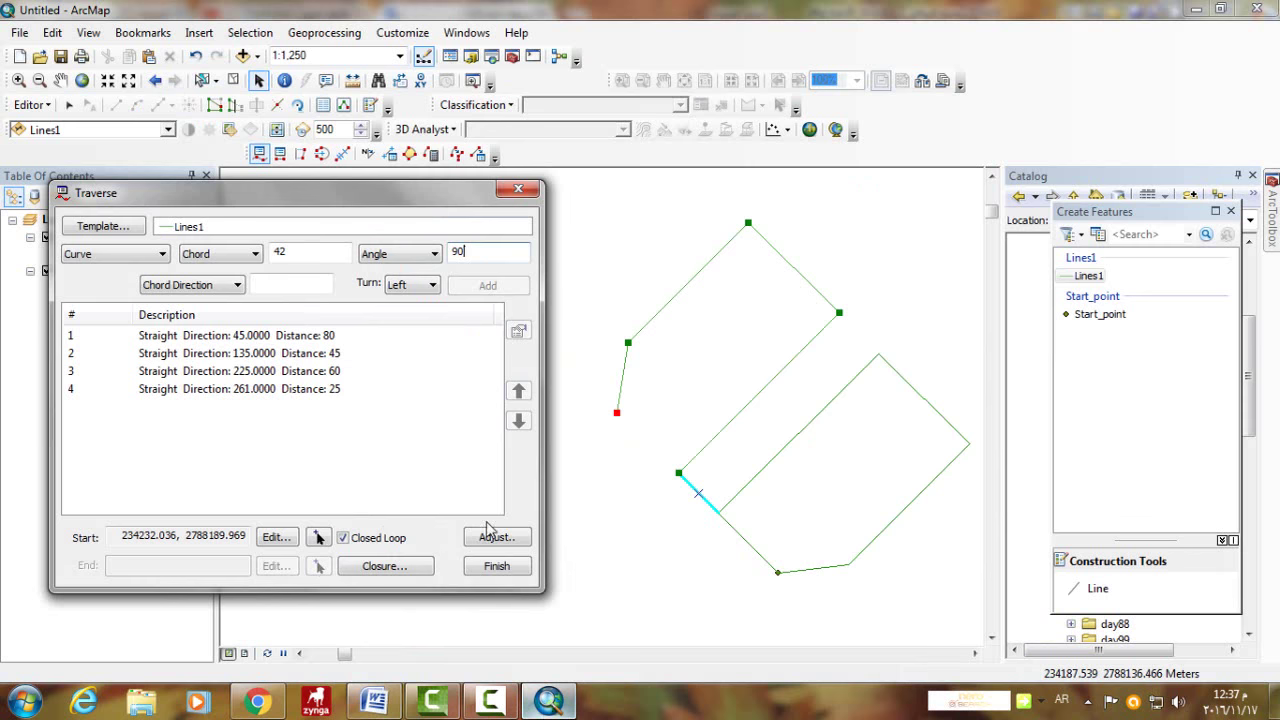
click(275, 286)
text(270)
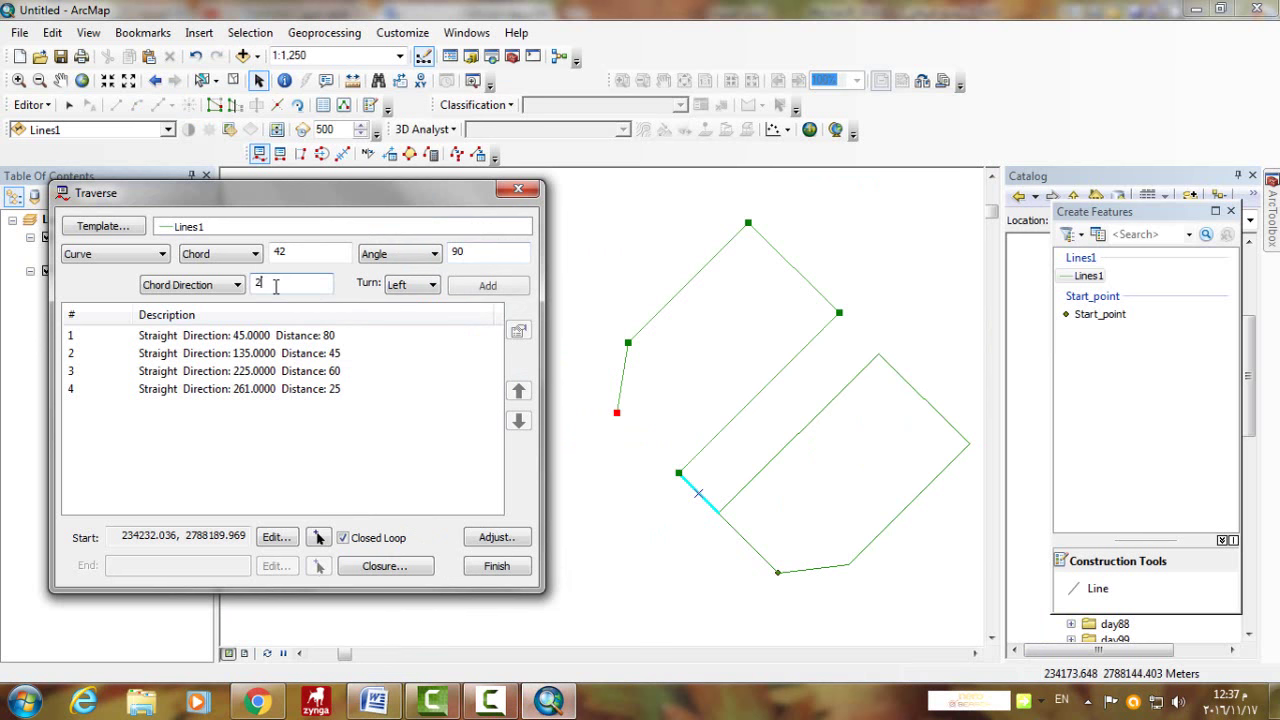
click(405, 287)
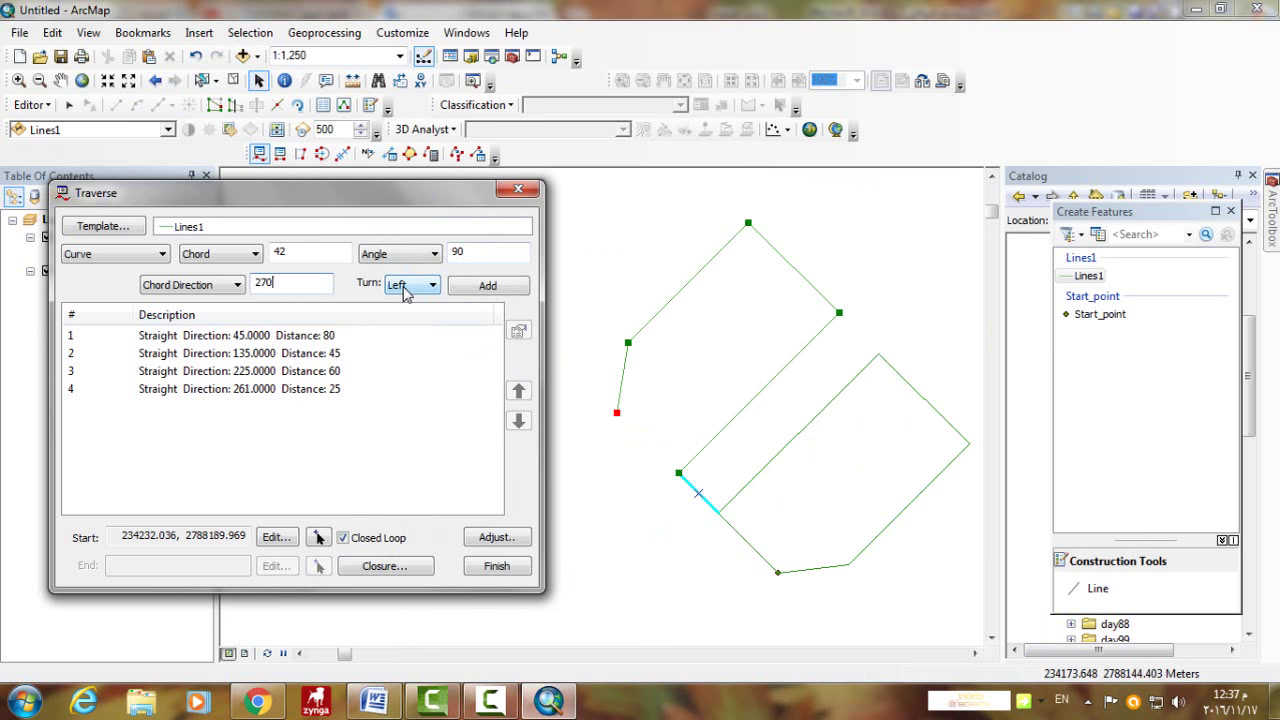
key(shift+Tab)
click(487, 290)
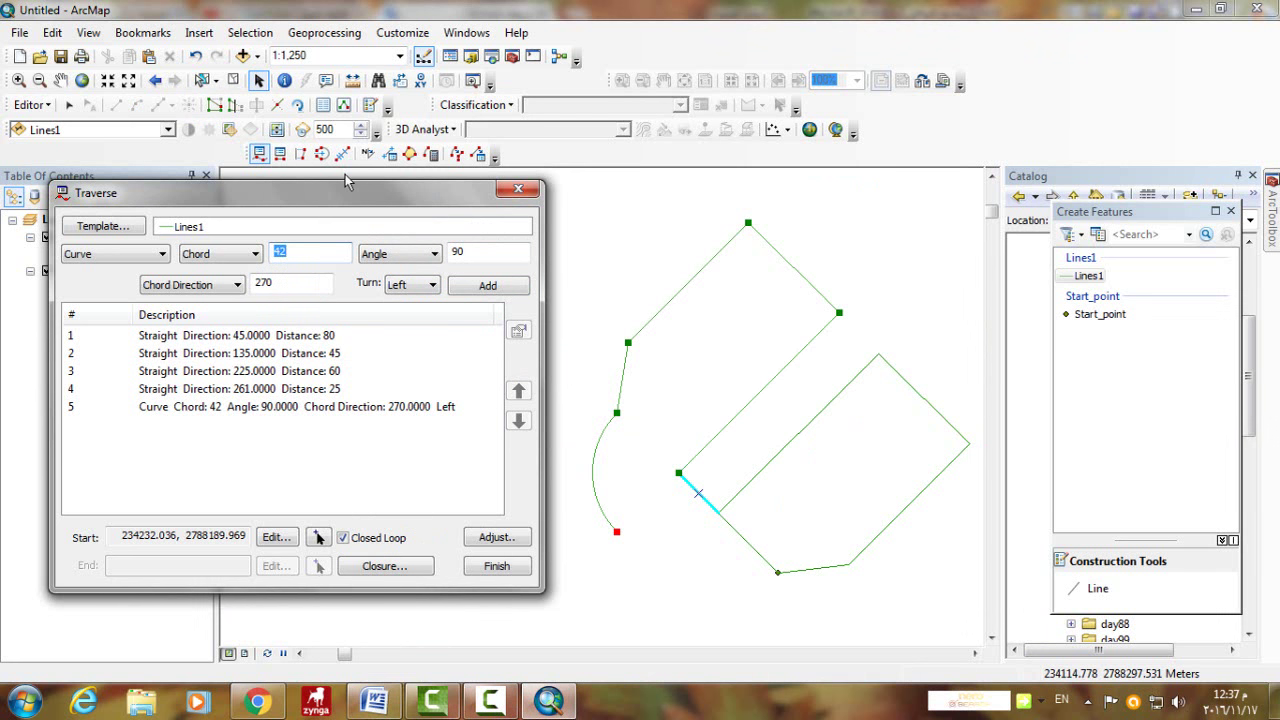
Check the sixth course in the Word notes and add it in ArcMap as Direction-Distance with direction 45 and distance 29.
drag(338, 193, 334, 158)
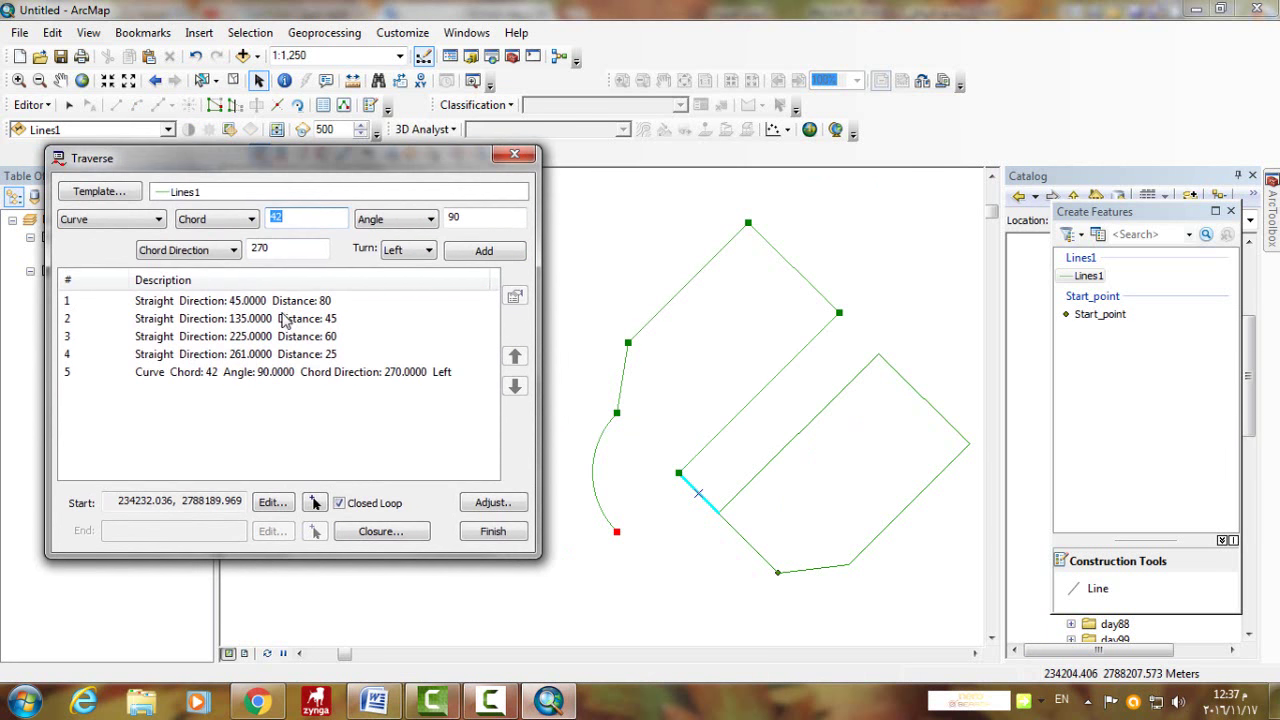
click(158, 219)
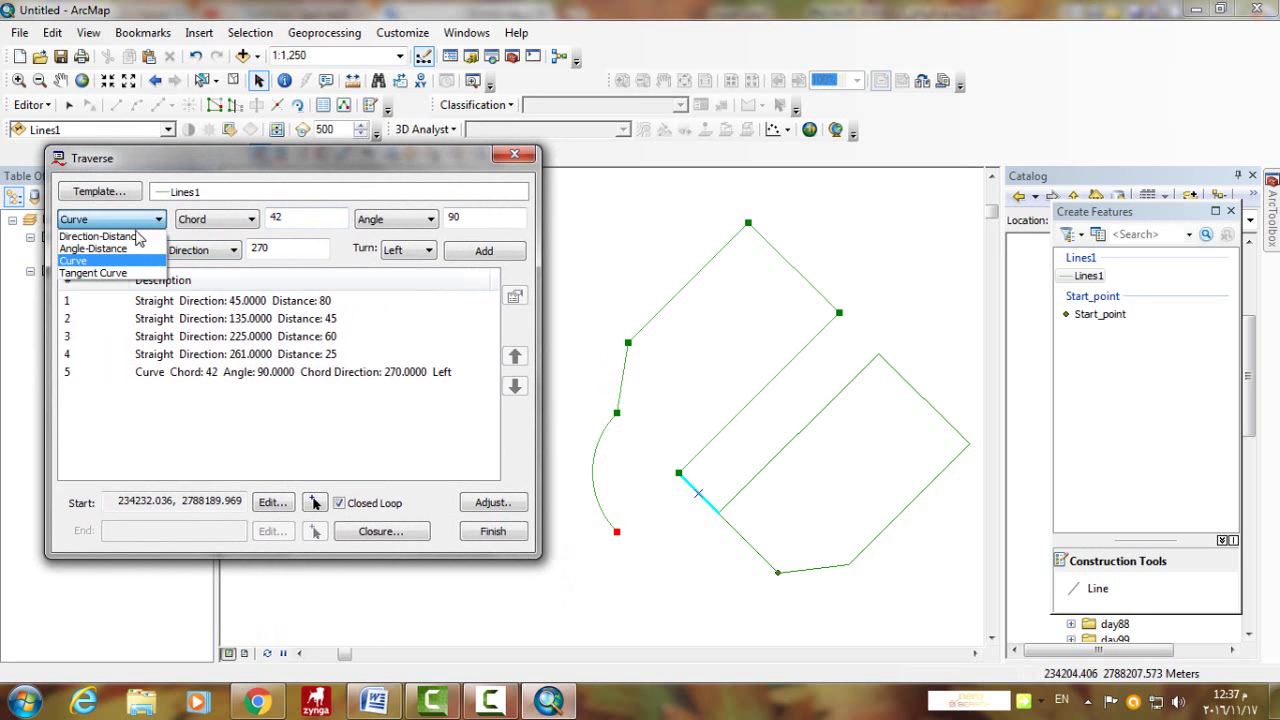
click(110, 236)
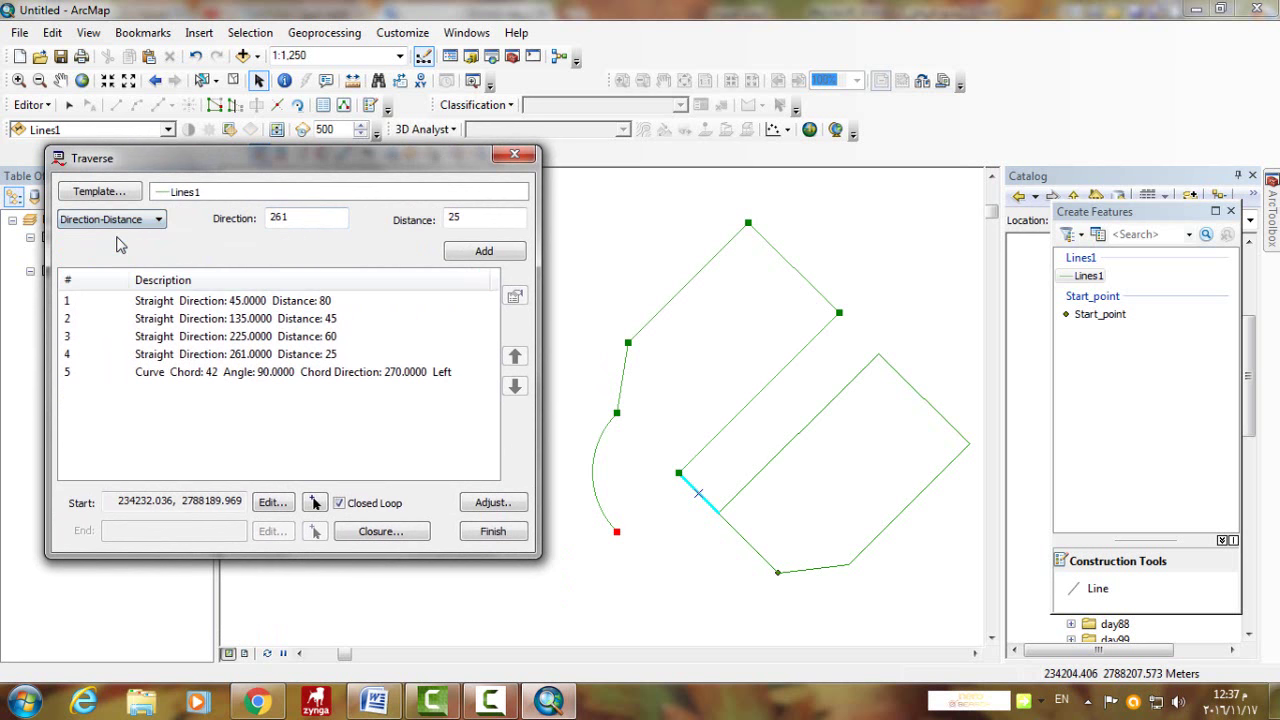
click(388, 704)
scroll(665, 580, down, 10)
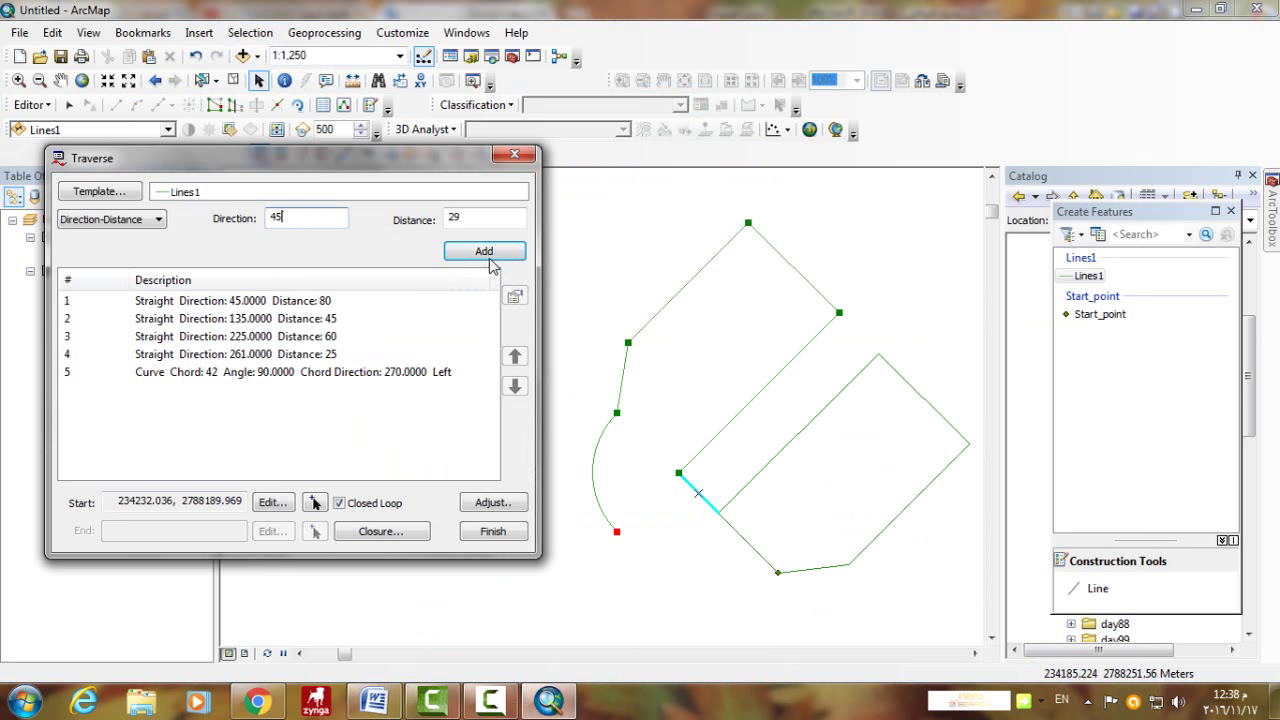
click(482, 251)
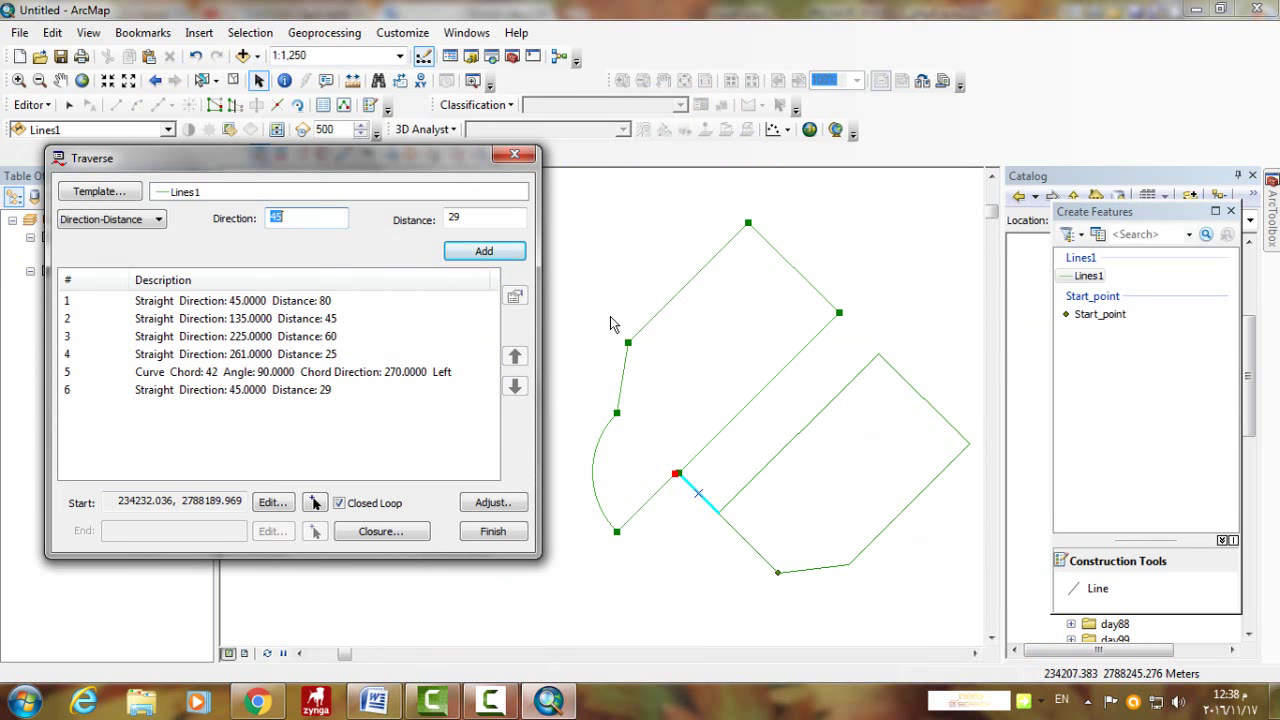
Remove the sixth course from the traverse and add it again with direction 45 and distance 29.
right_click(212, 166)
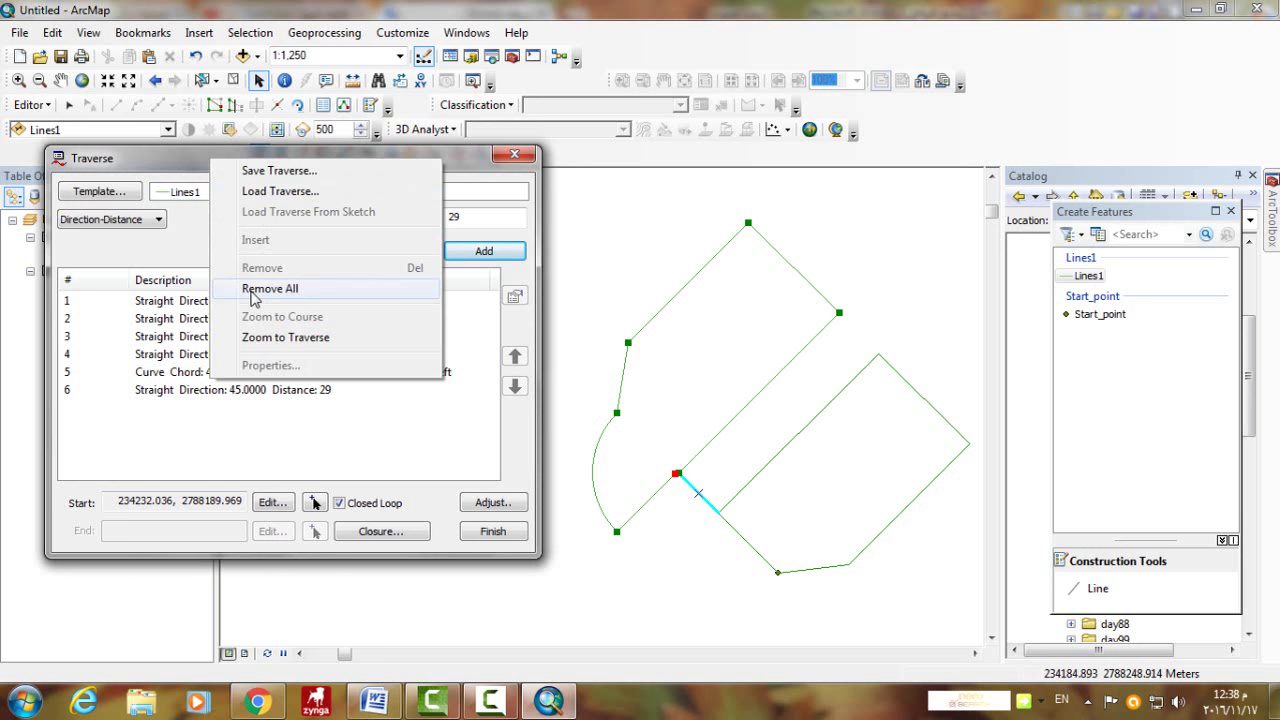
click(180, 160)
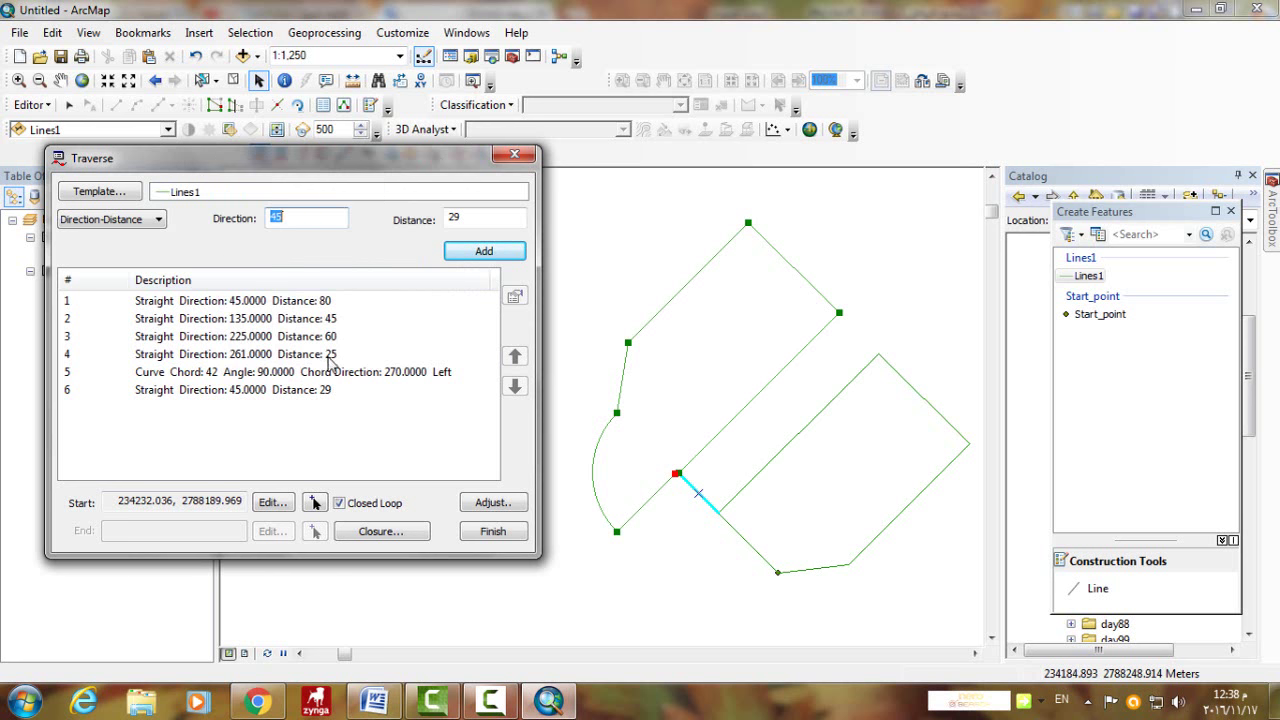
click(260, 394)
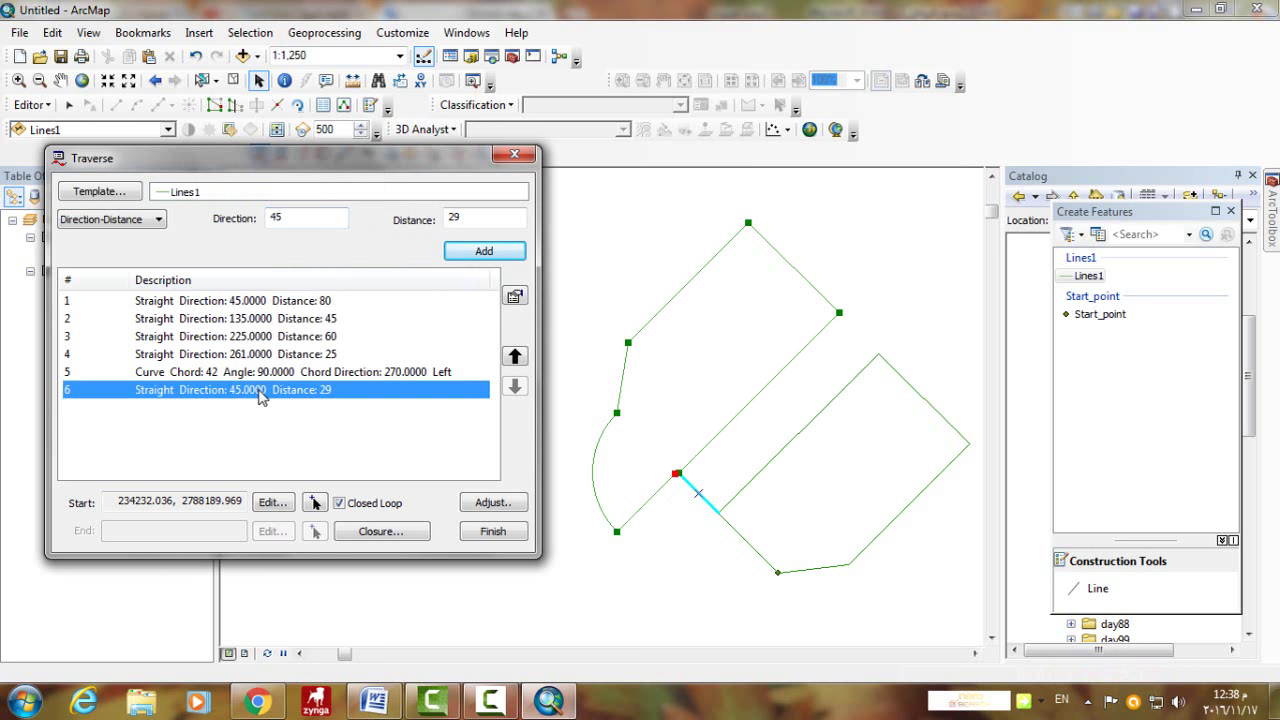
key(Delete)
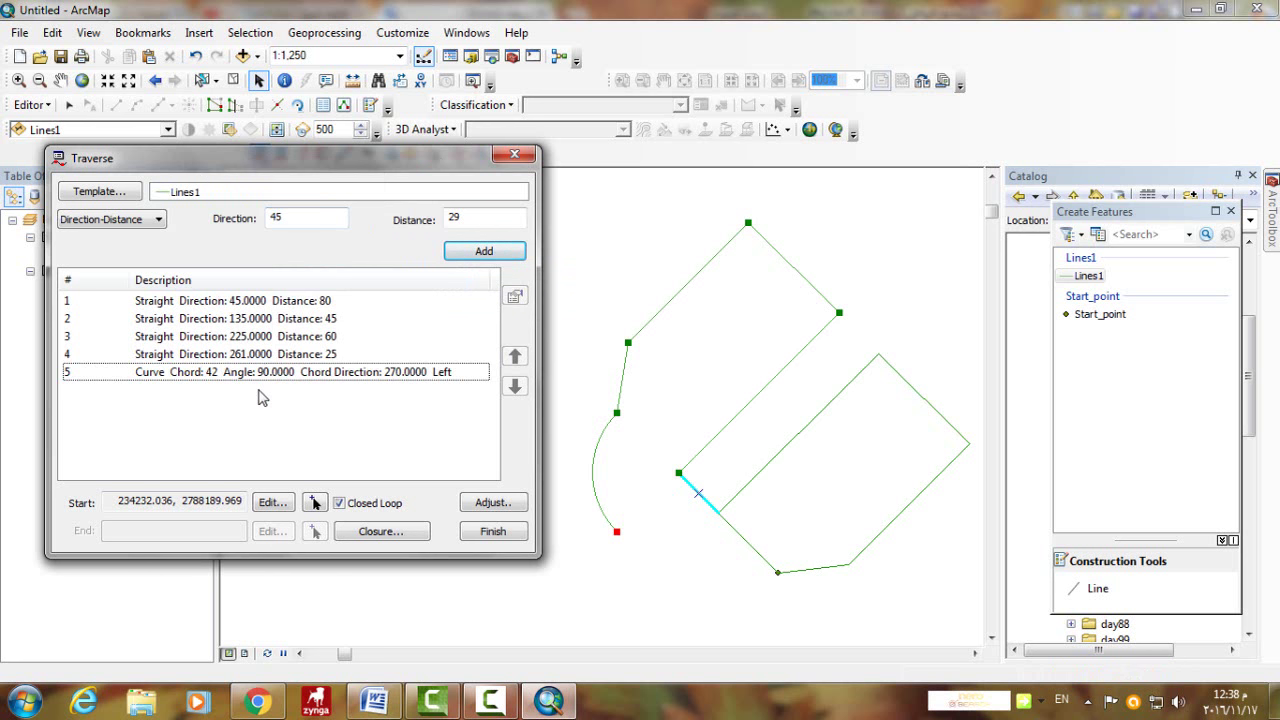
click(465, 252)
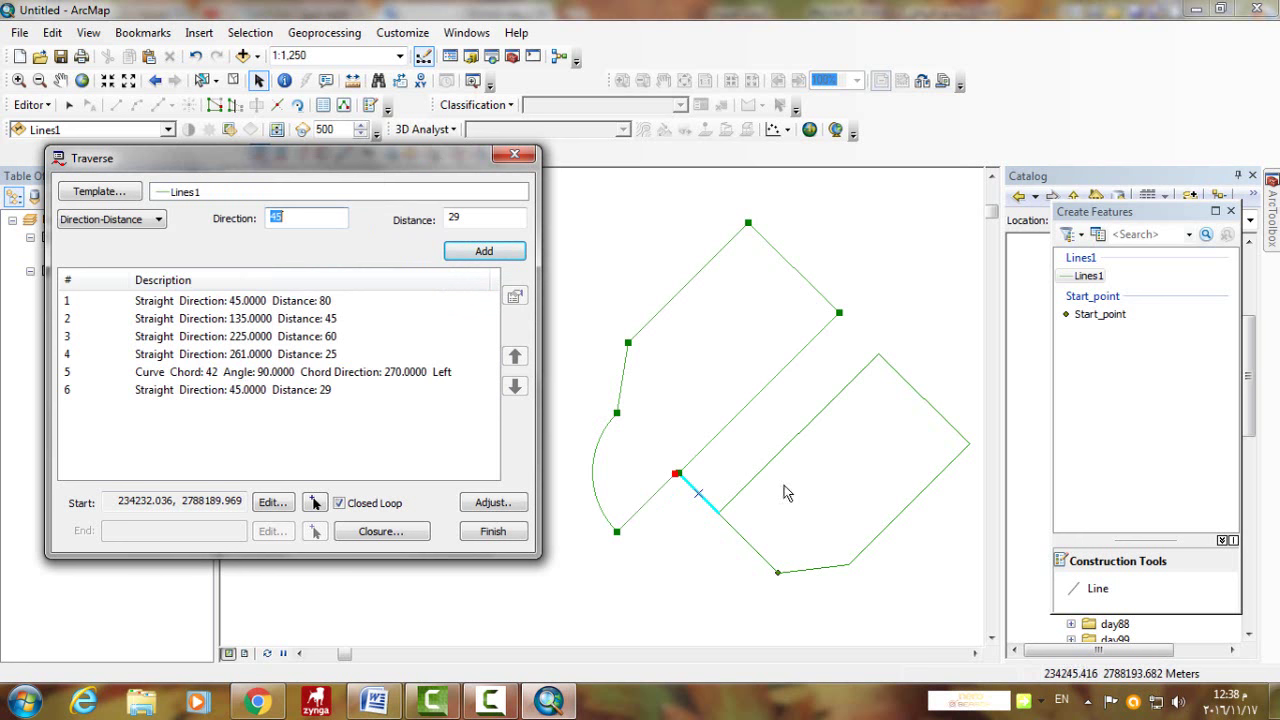
Adjust the second traverse with the Compass method, accept it to create the parcel lines, and save the edits.
click(491, 503)
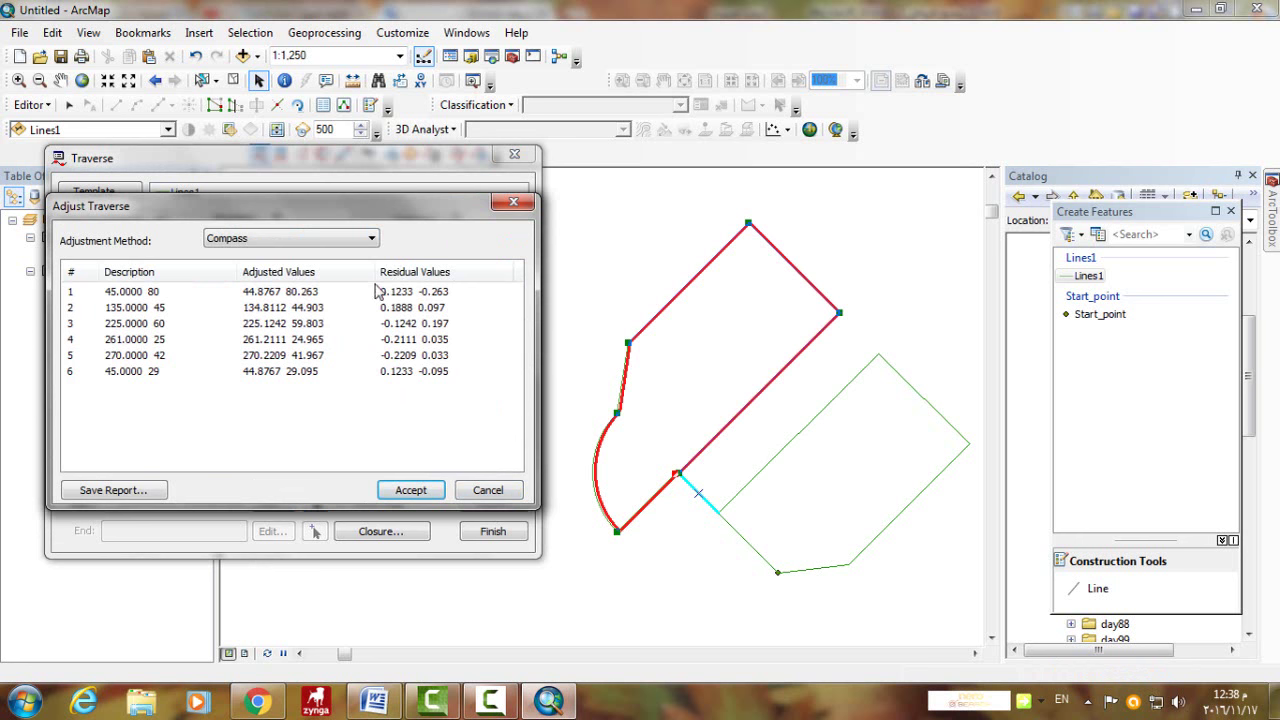
click(410, 490)
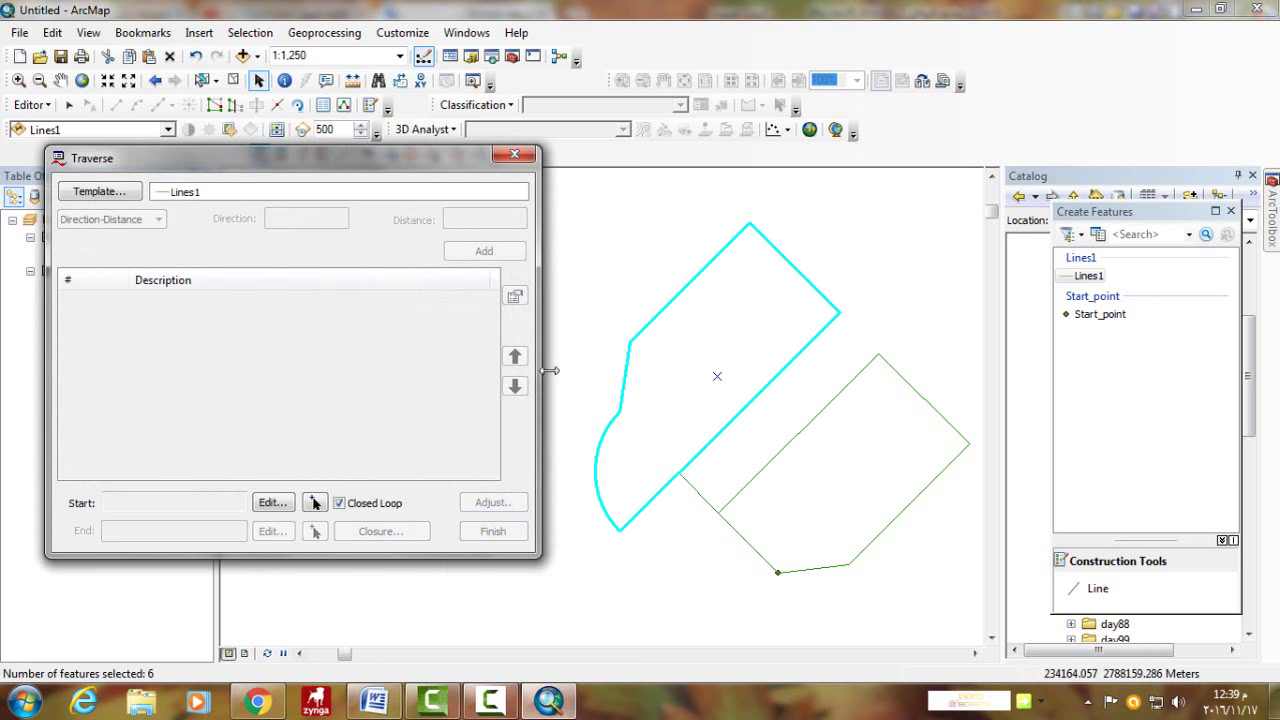
click(514, 156)
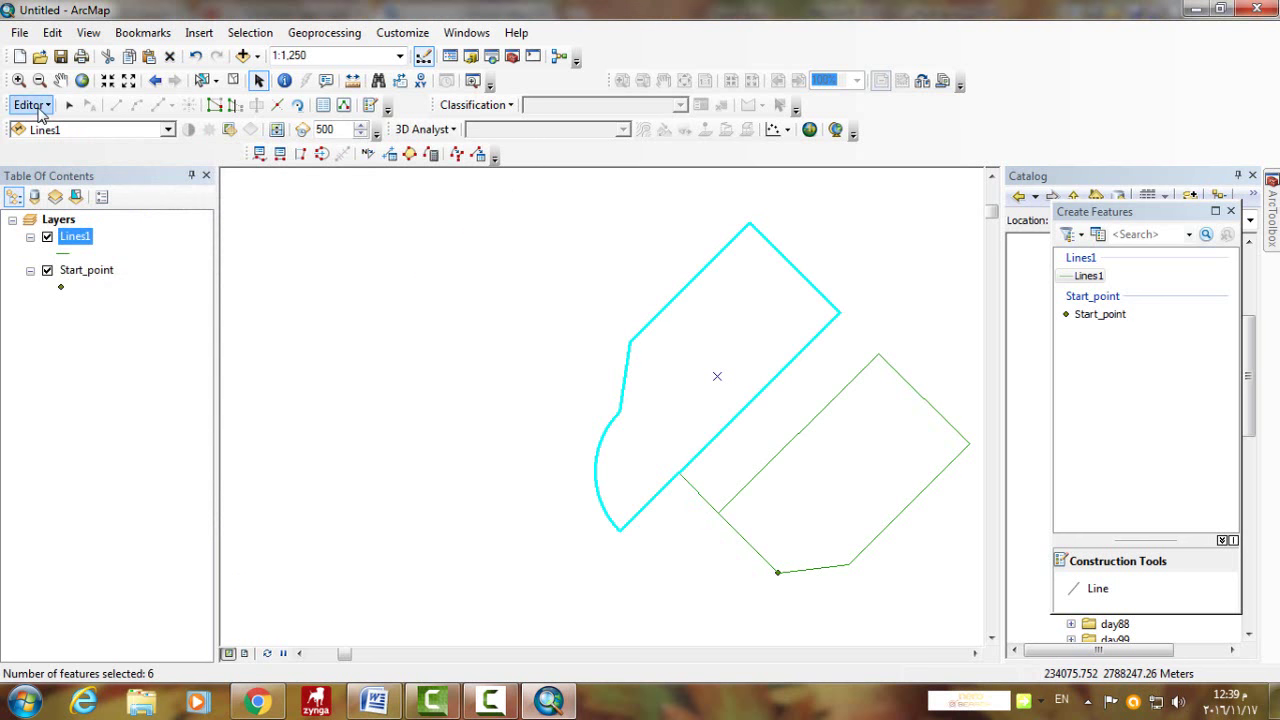
click(38, 107)
click(64, 171)
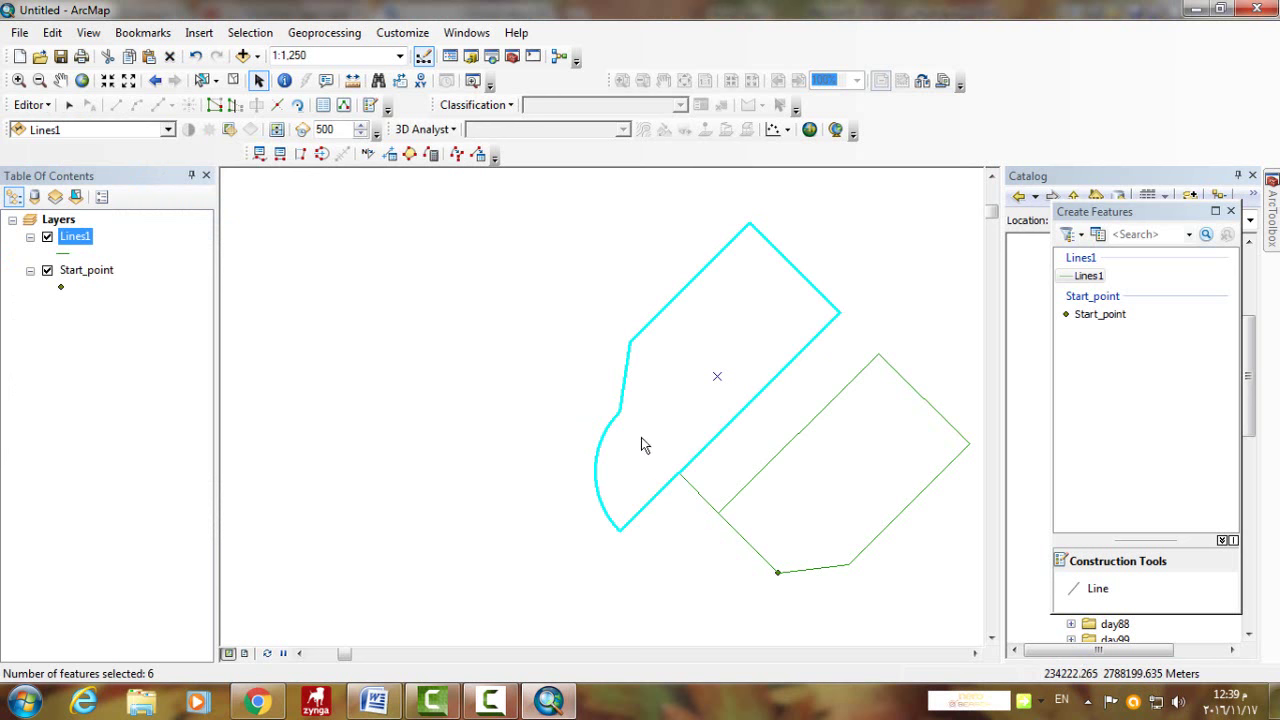
Check the 2-Point Line example in the Word notes and snap the line's start in ArcMap to the second parcel's starting corner.
click(377, 705)
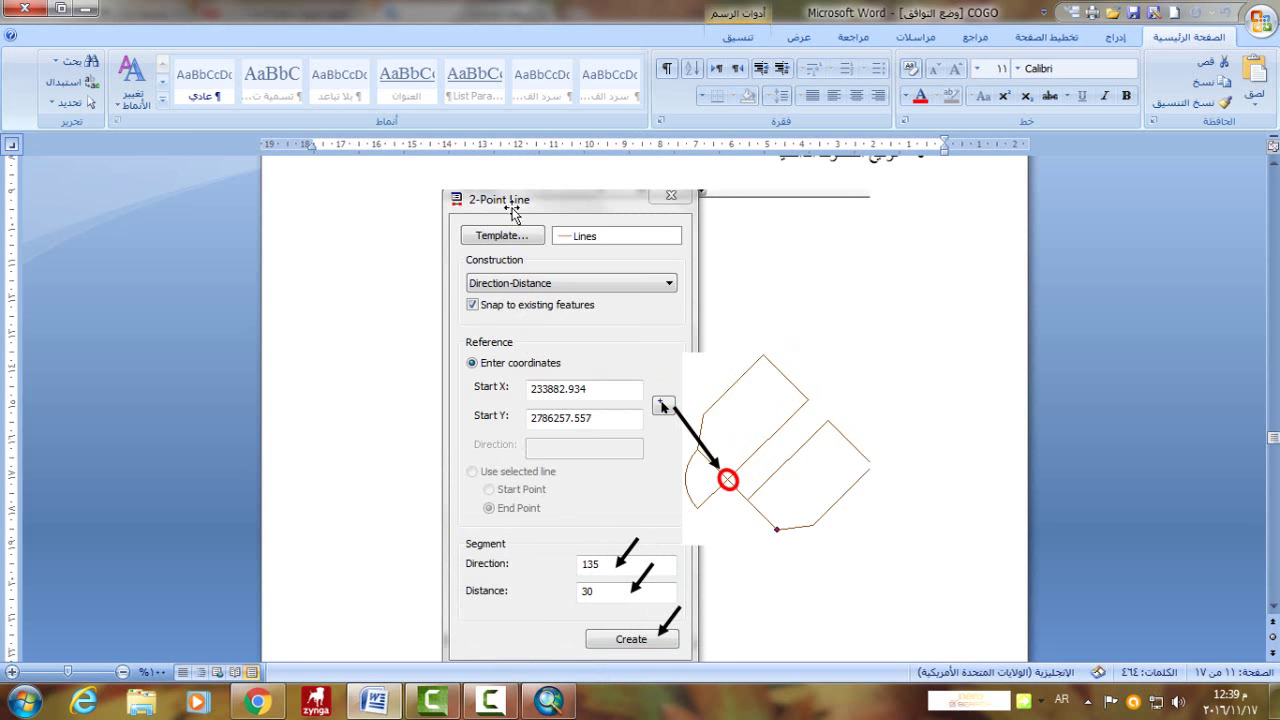
key(alt+Tab)
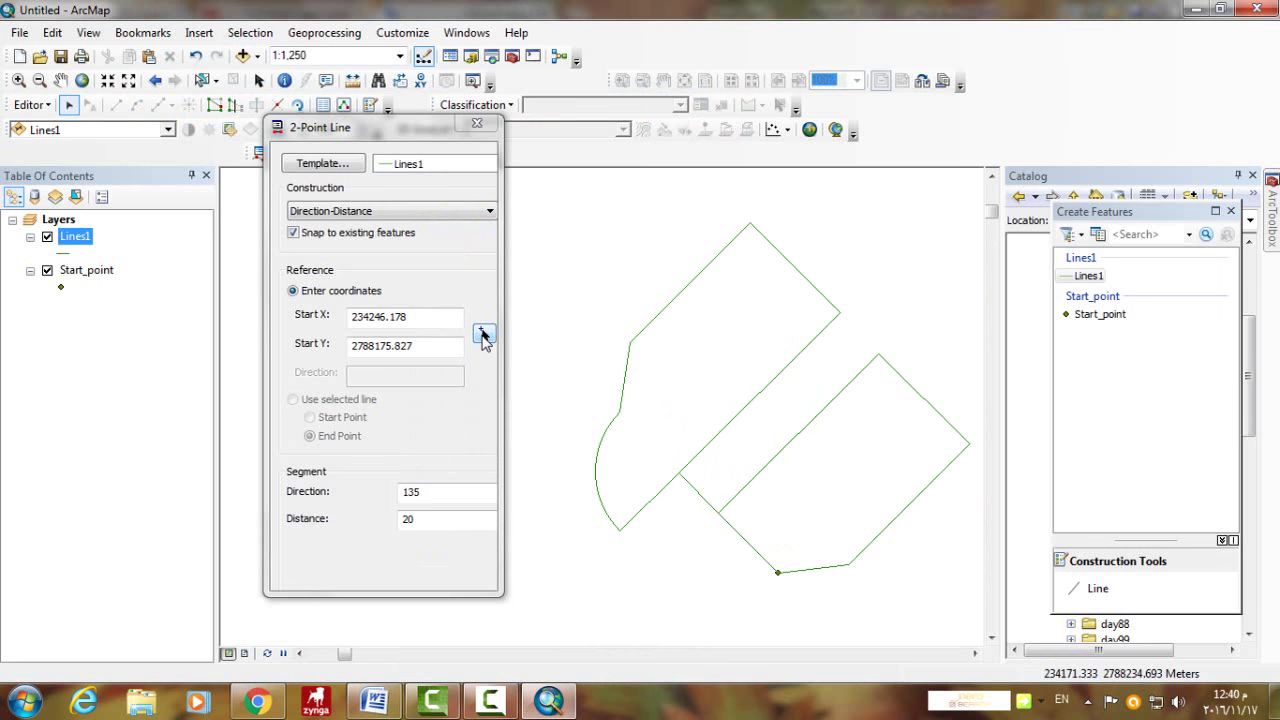
click(481, 335)
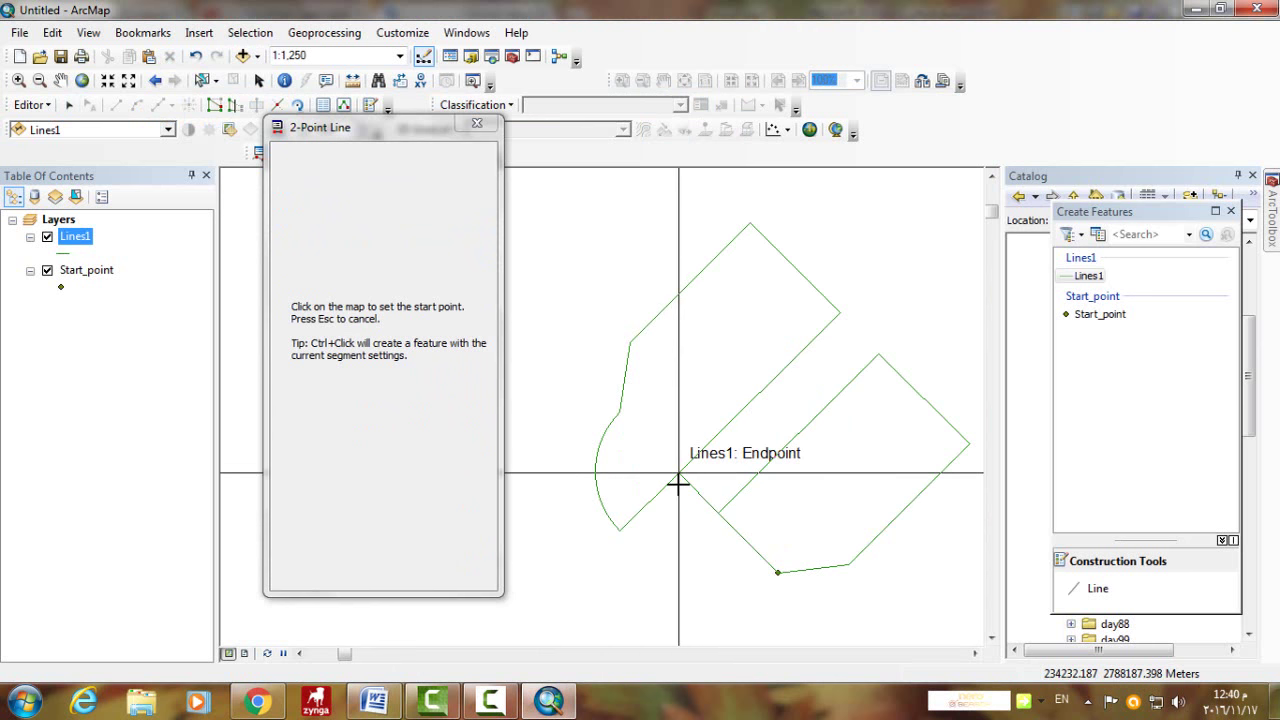
click(678, 476)
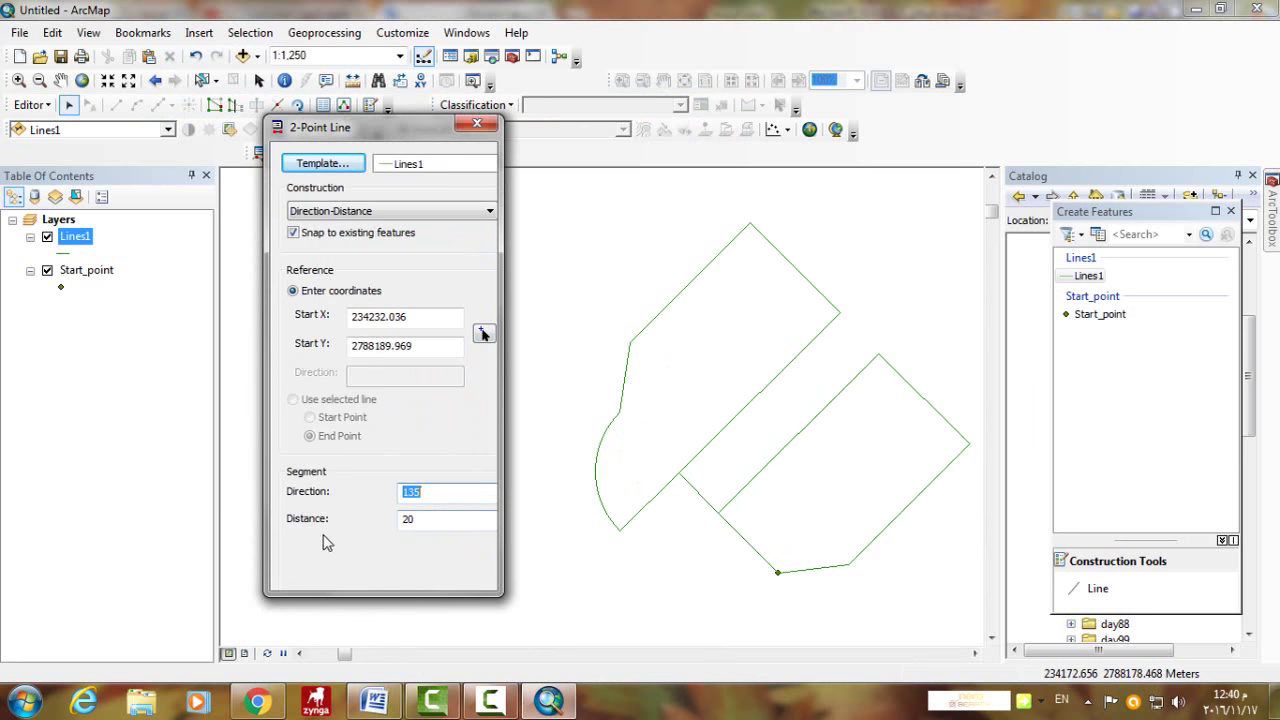
Create the 2-point line across the second parcel with direction 135 and distance 30, and close the tool.
drag(421, 521, 398, 521)
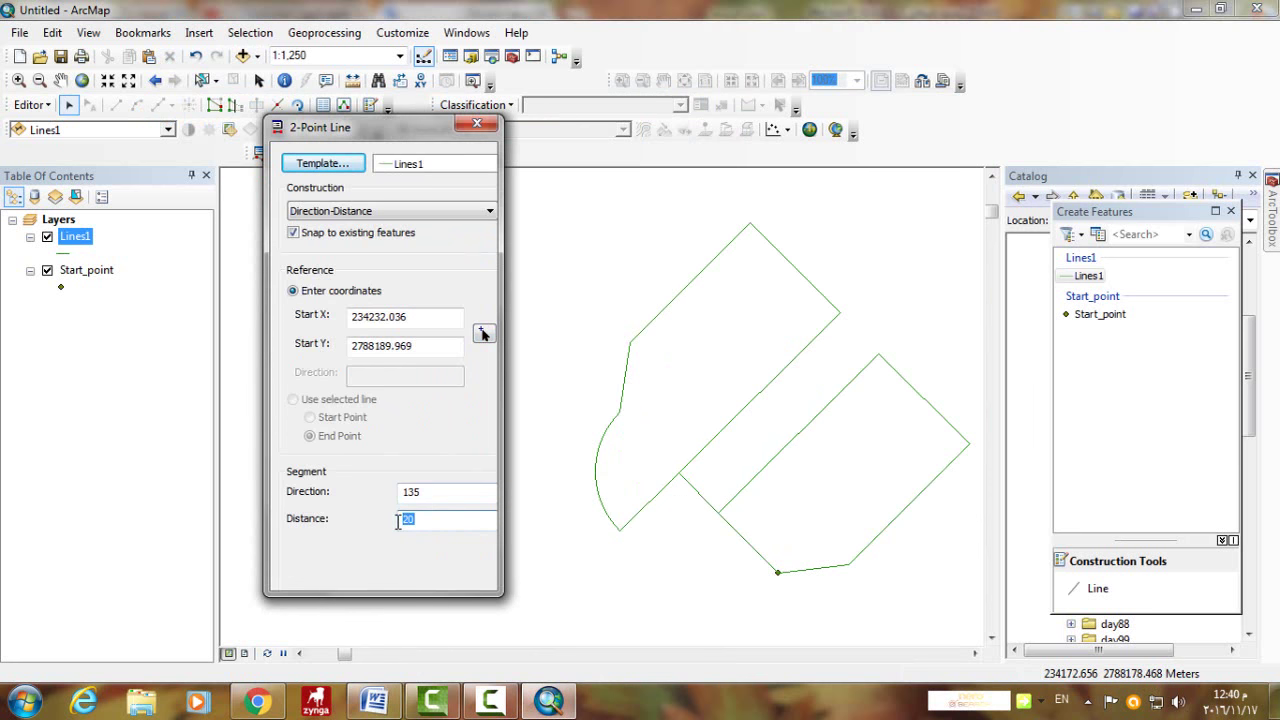
text(30)
click(424, 496)
drag(424, 493, 401, 494)
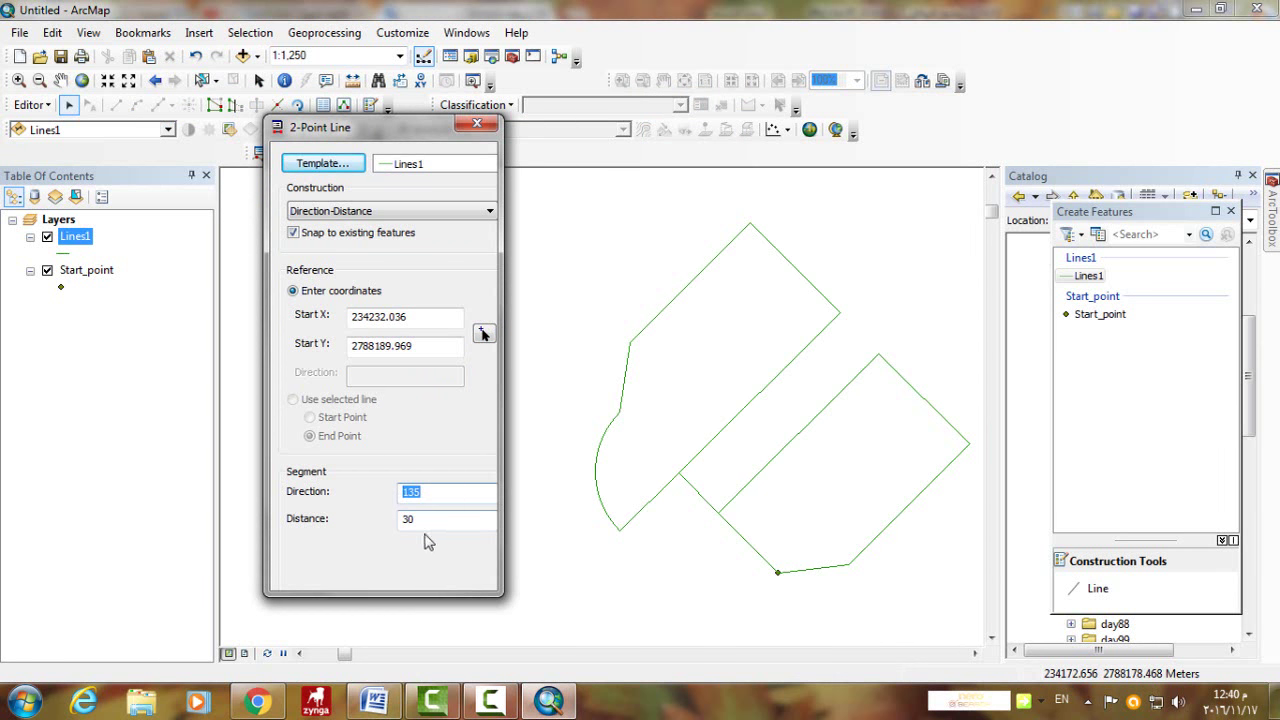
click(418, 518)
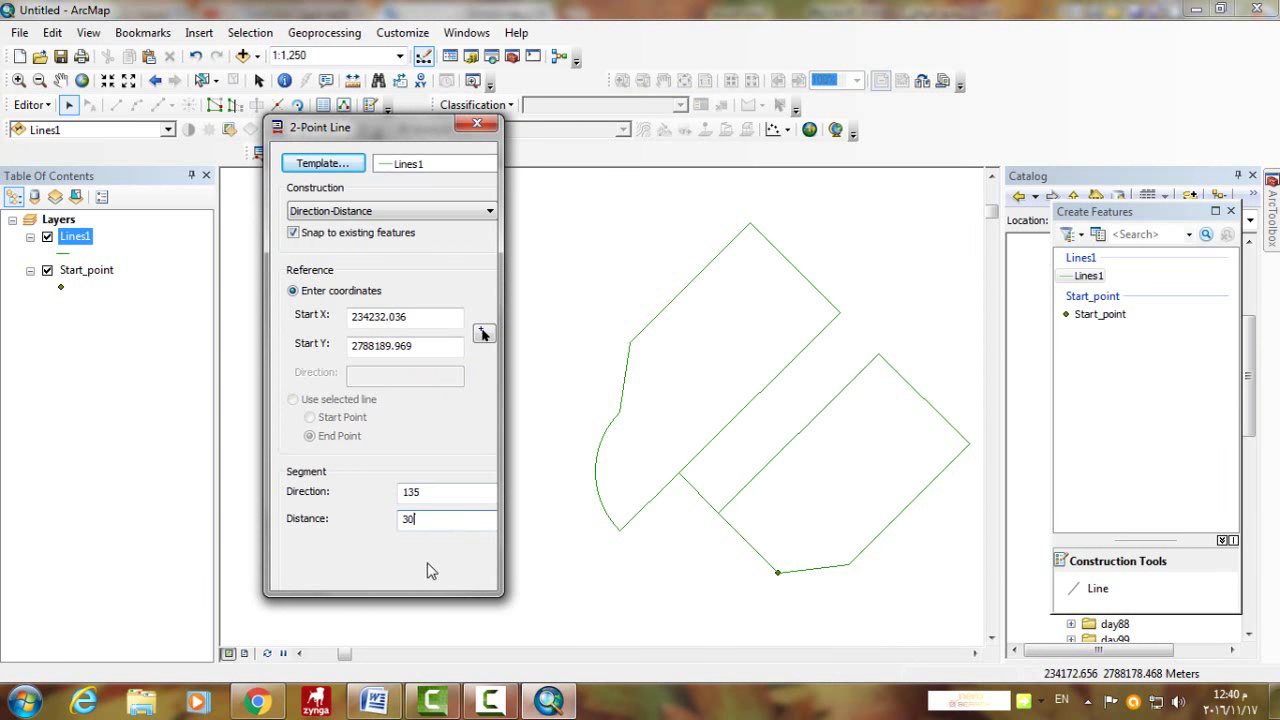
key(Return)
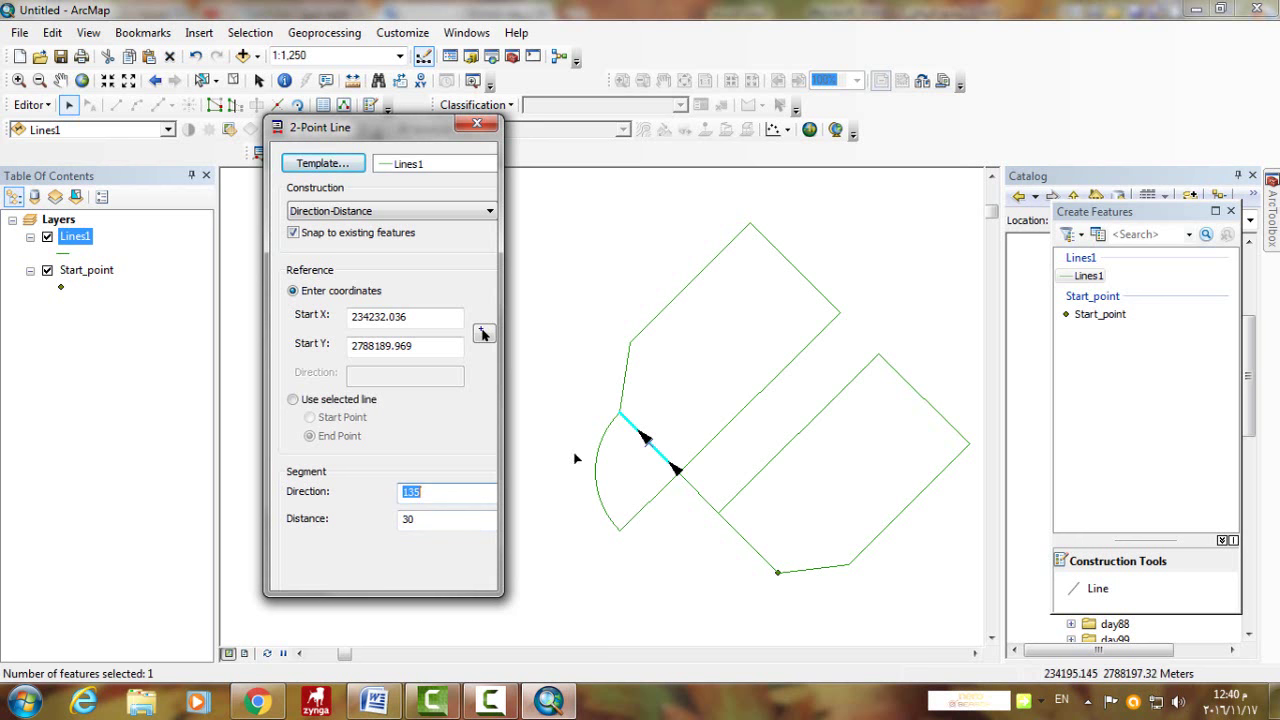
click(477, 123)
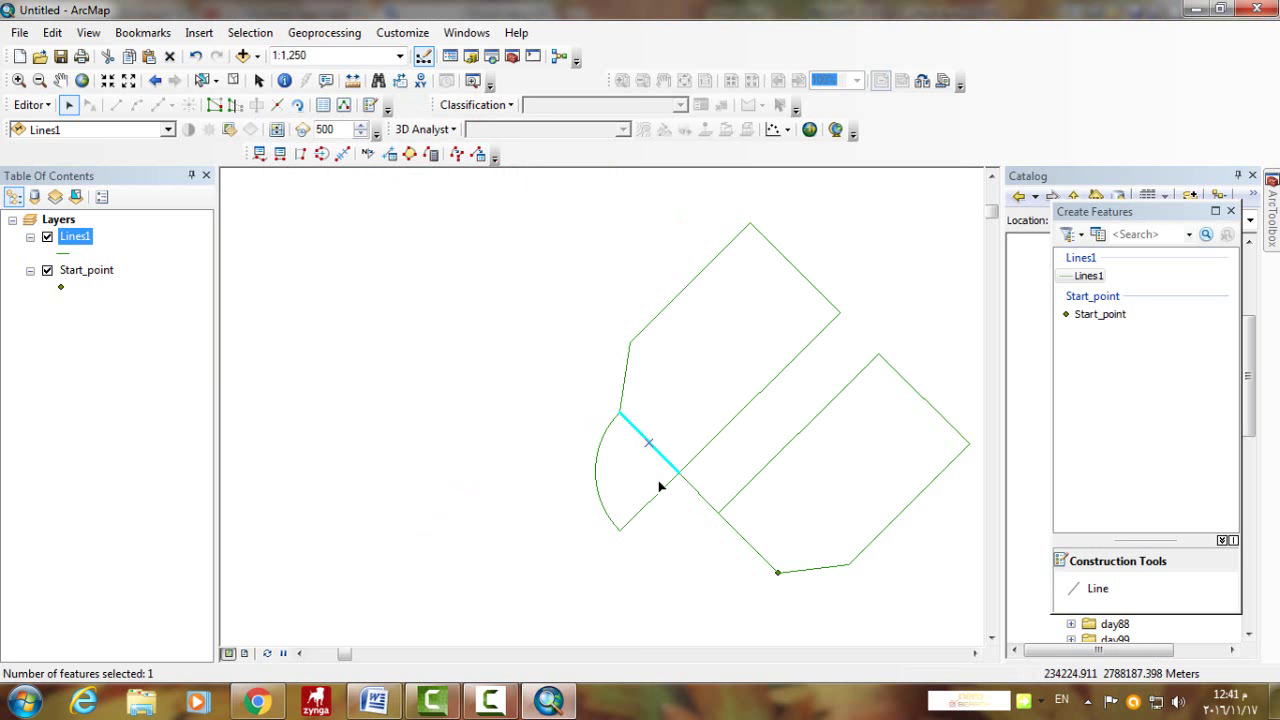
Using the Word notes' offset data, add the first Offset Line point for the selected line: distance along 0, offset 20, right of line.
click(301, 157)
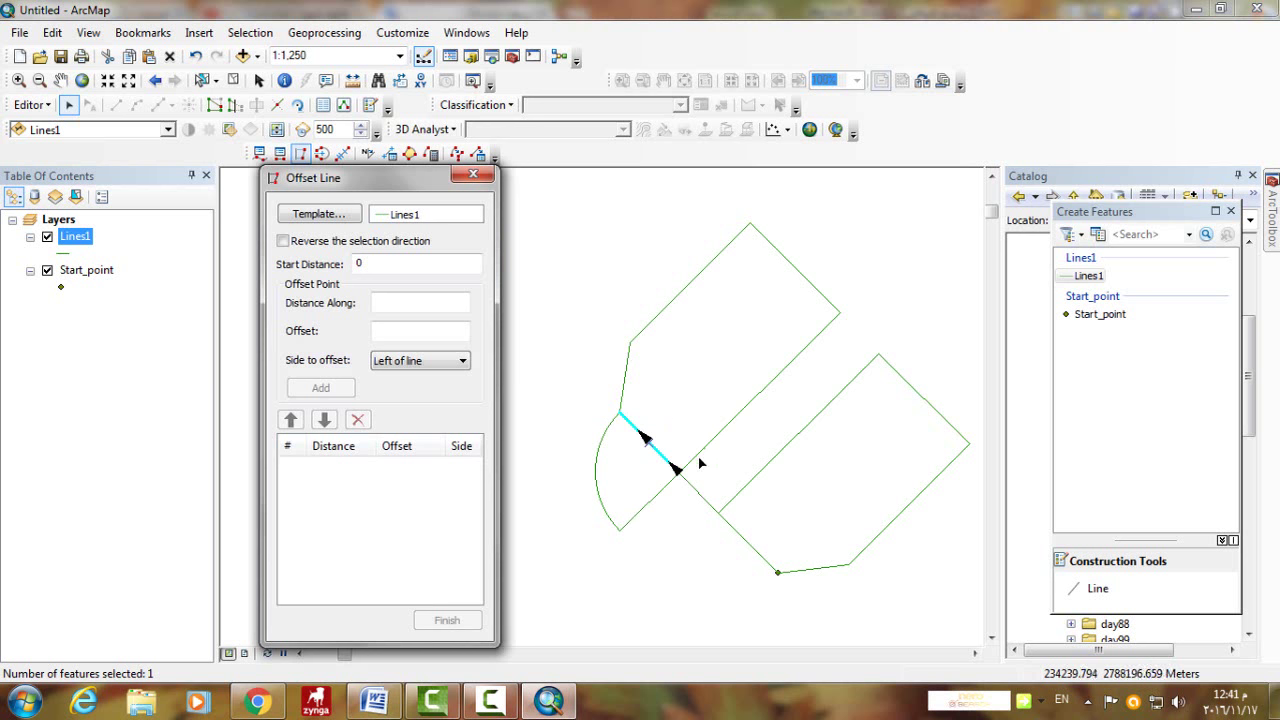
click(375, 702)
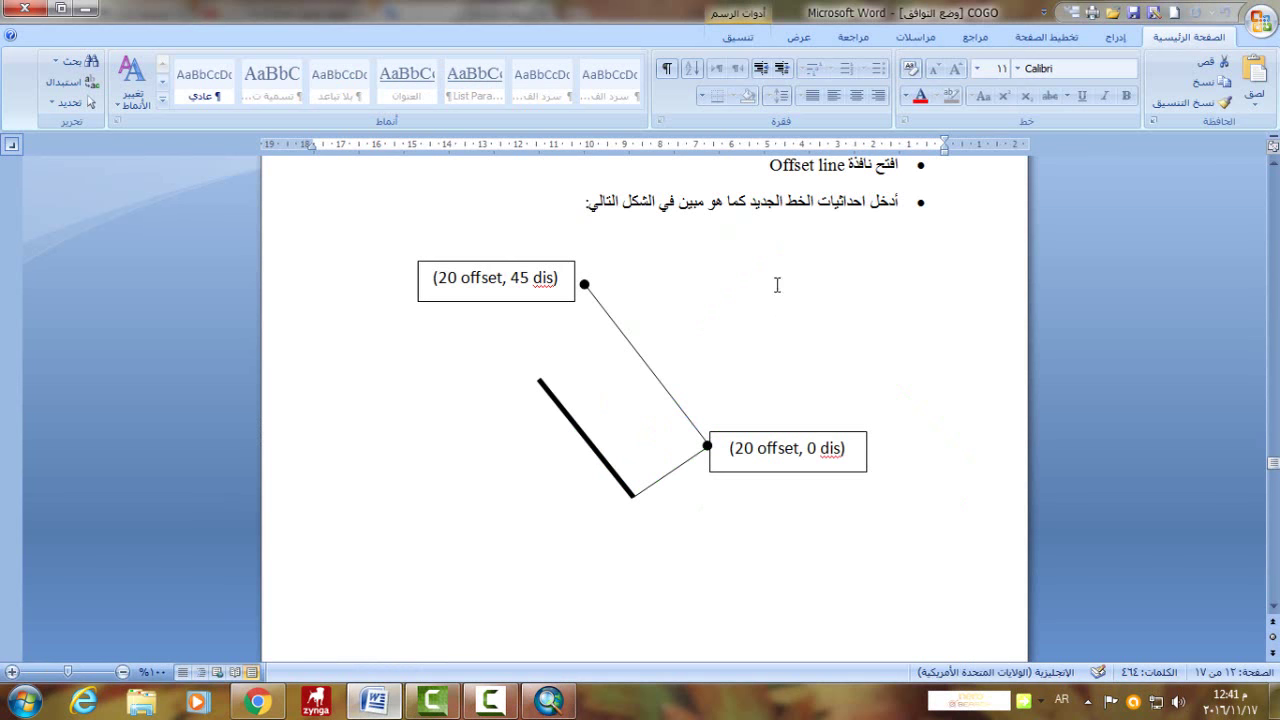
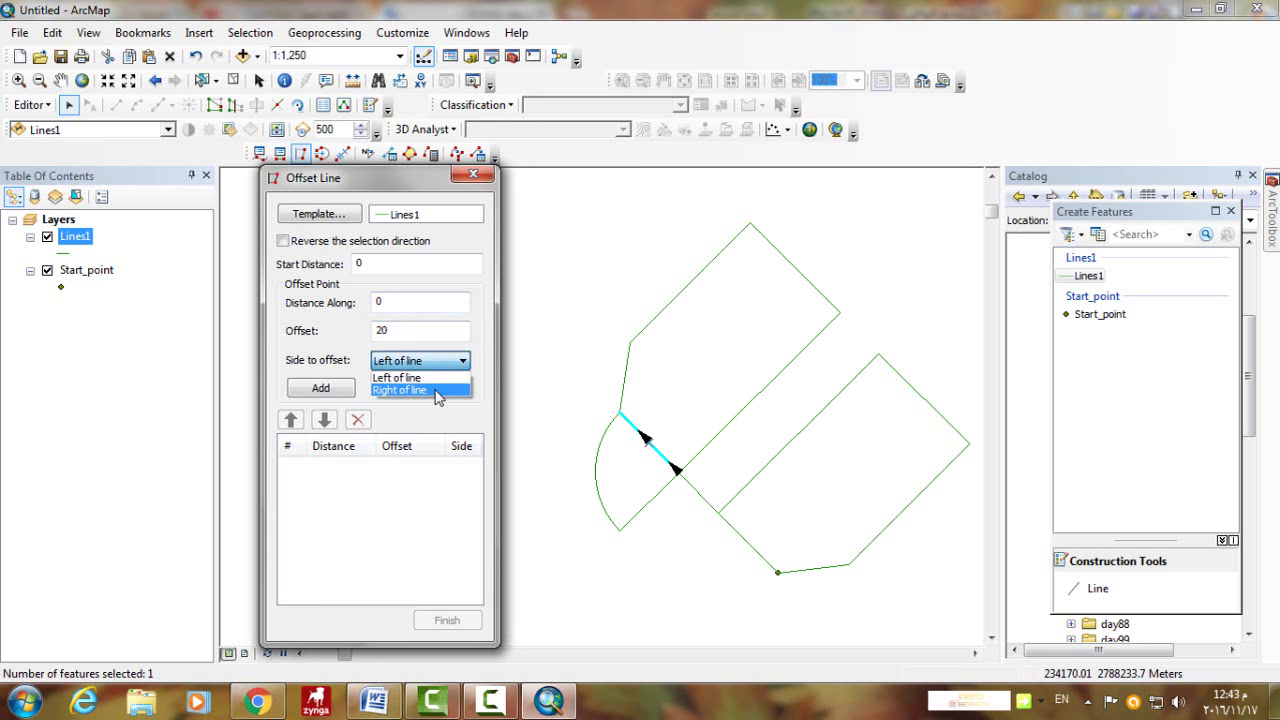
click(440, 390)
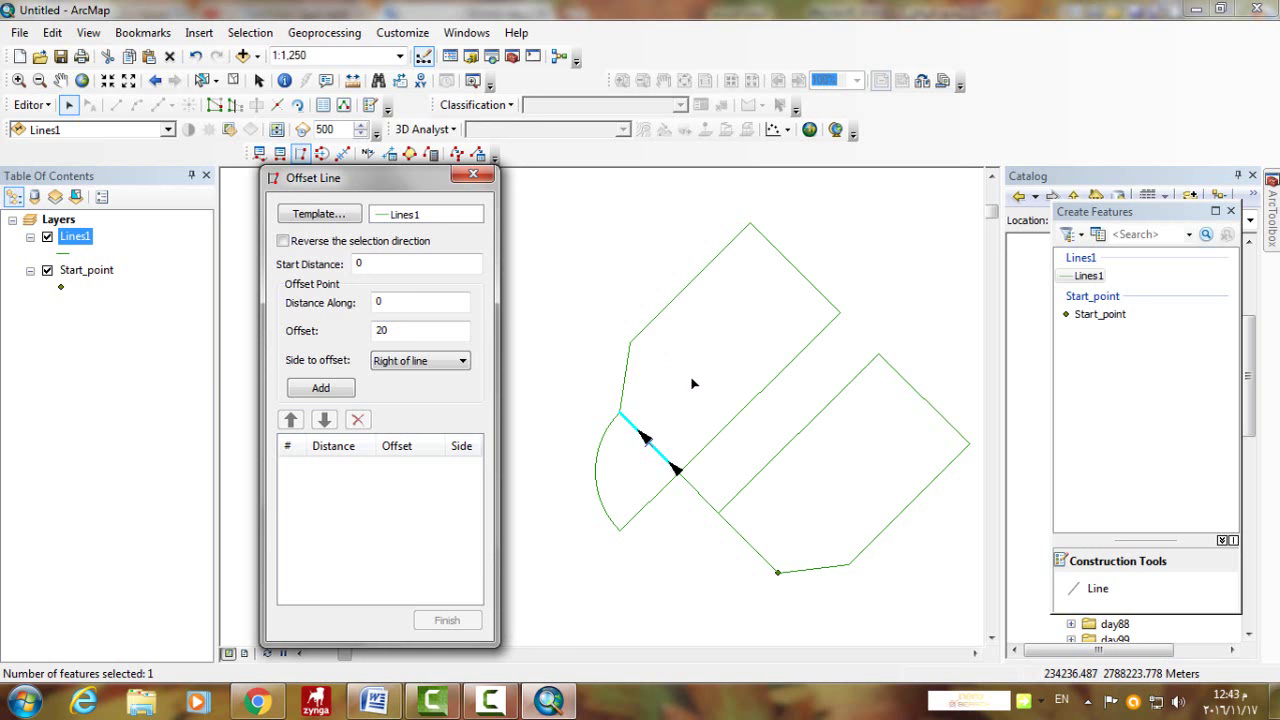
click(320, 389)
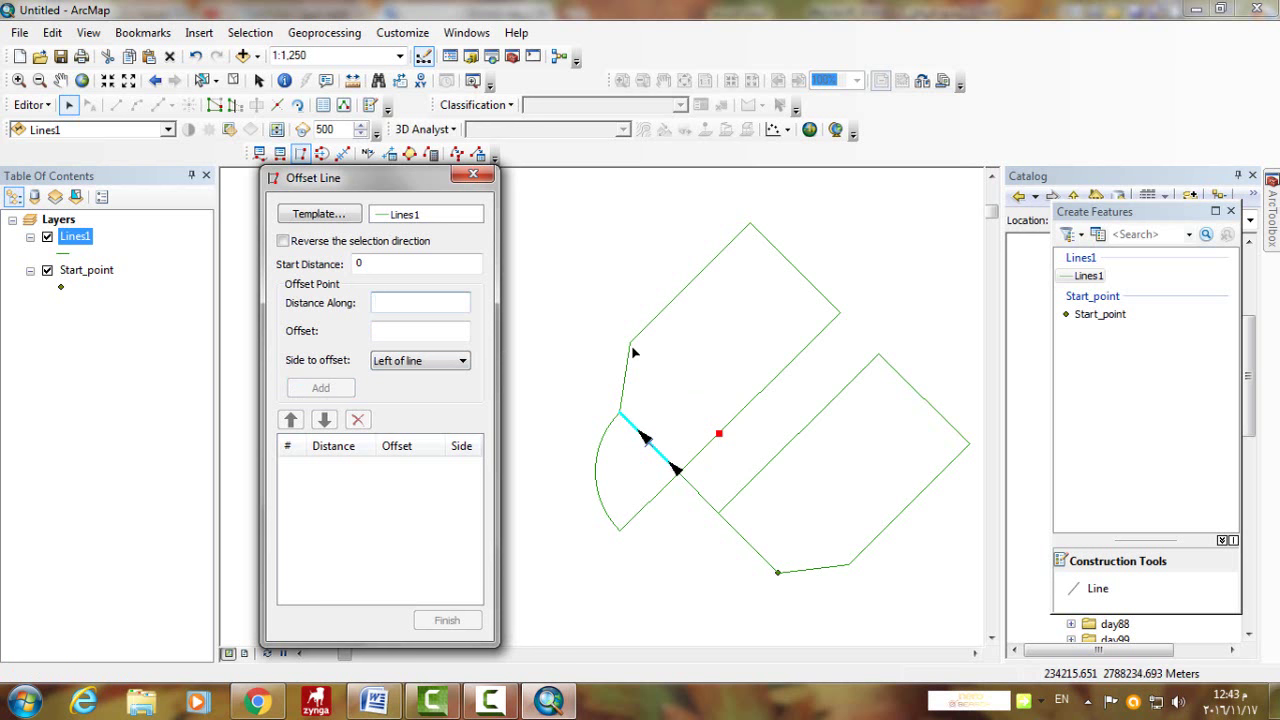
Add a second offset point at distance along 45, offset 20, right of line, and finish the first dividing line in the upper-left parcel.
click(384, 333)
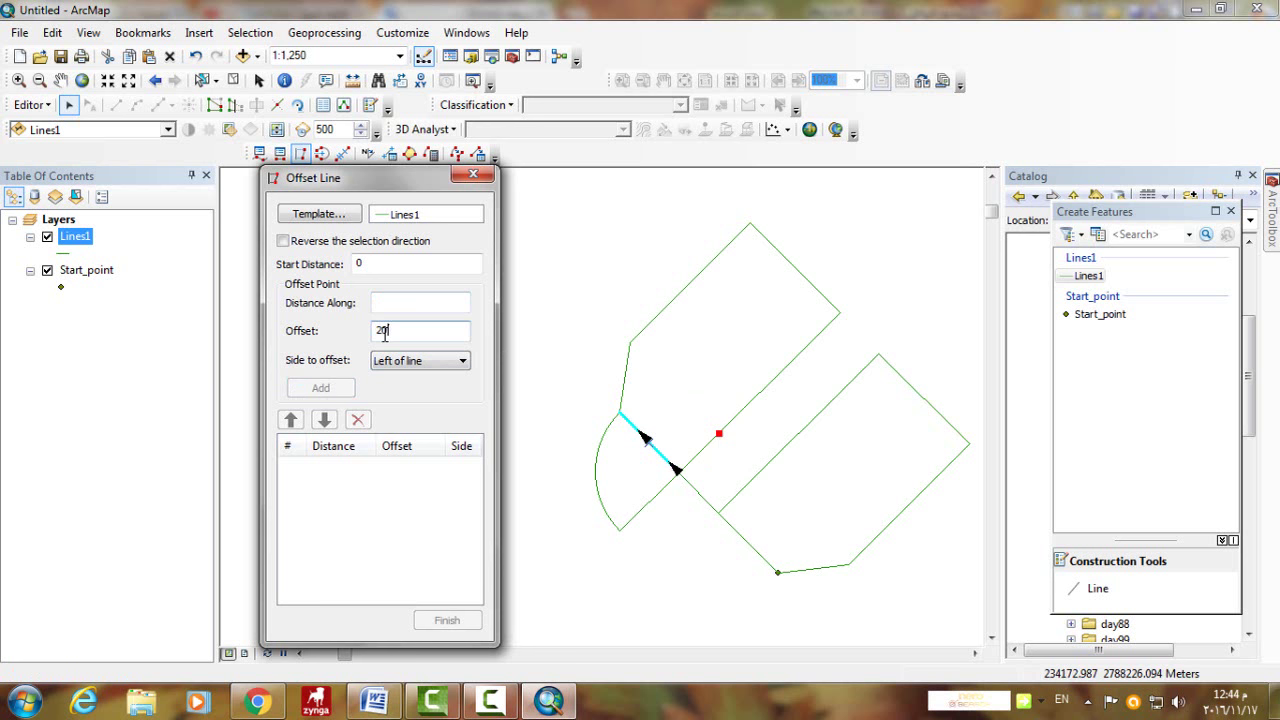
click(388, 307)
text(45)
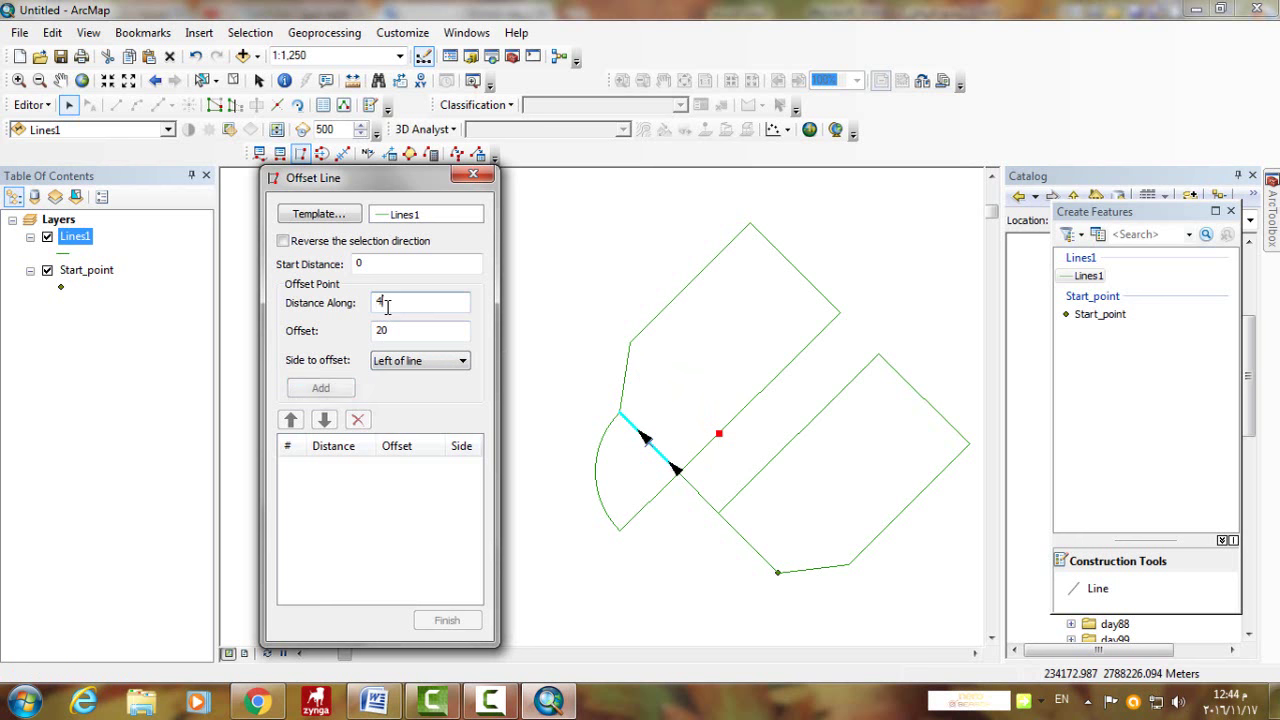
click(420, 360)
click(403, 375)
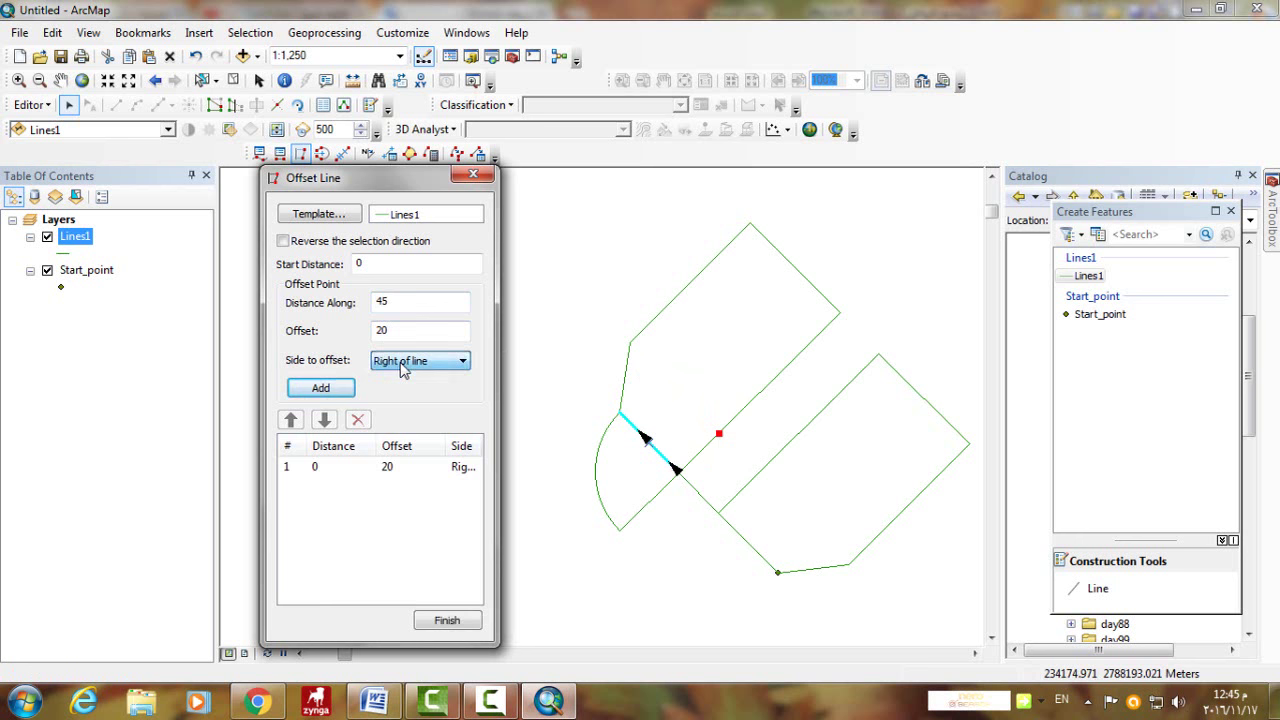
click(316, 390)
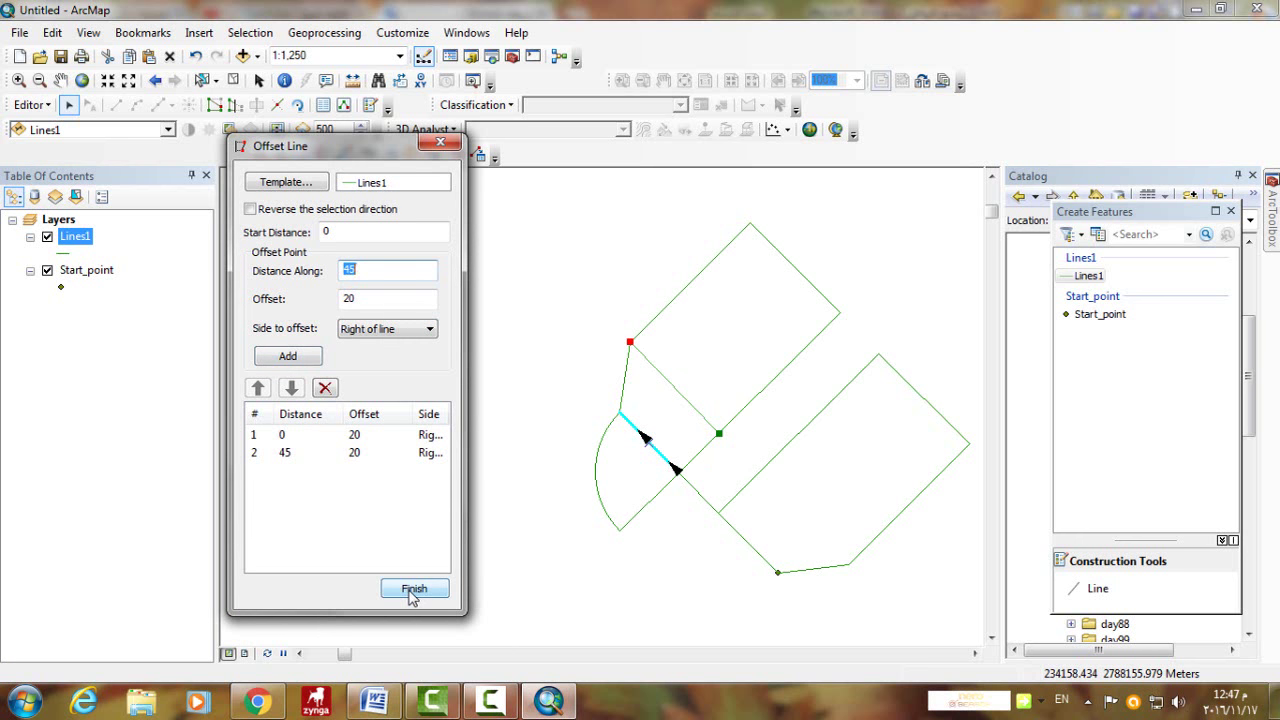
click(414, 590)
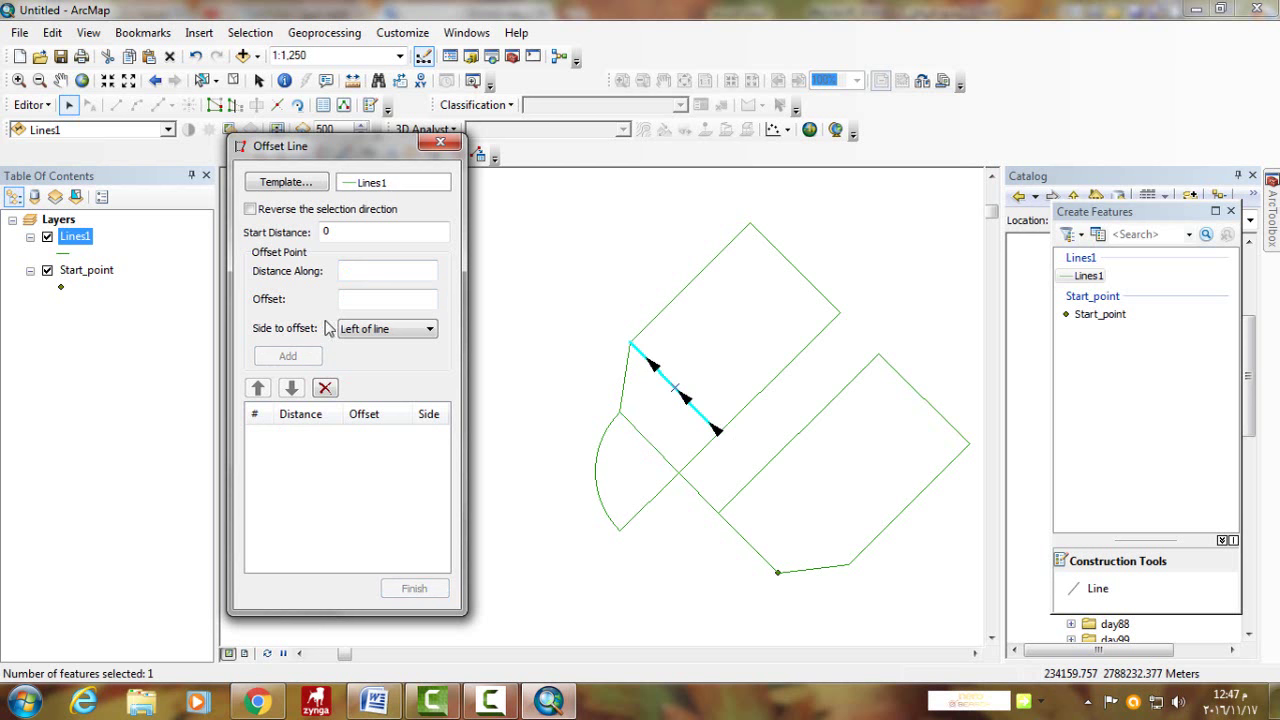
Offset the new dividing line 20 to its right, with points at distances 0 and 45, to create the upper-left parcel's second dividing line.
click(352, 275)
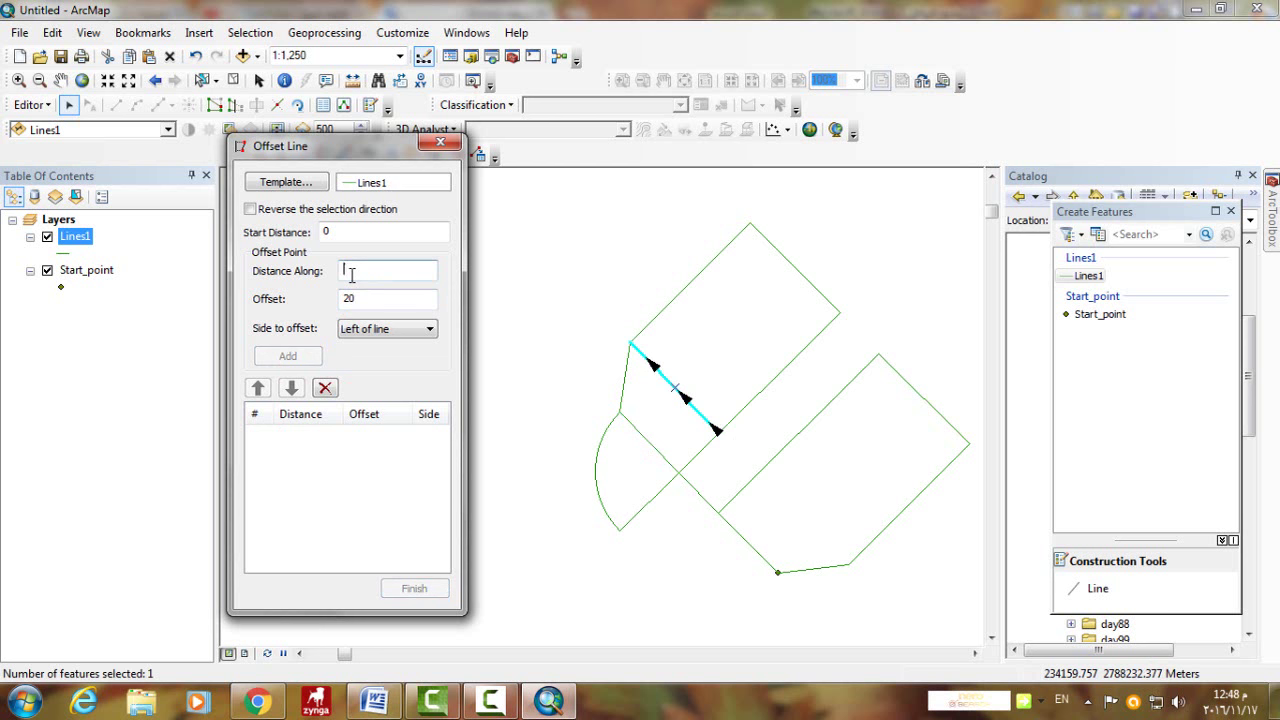
text(0)
click(364, 330)
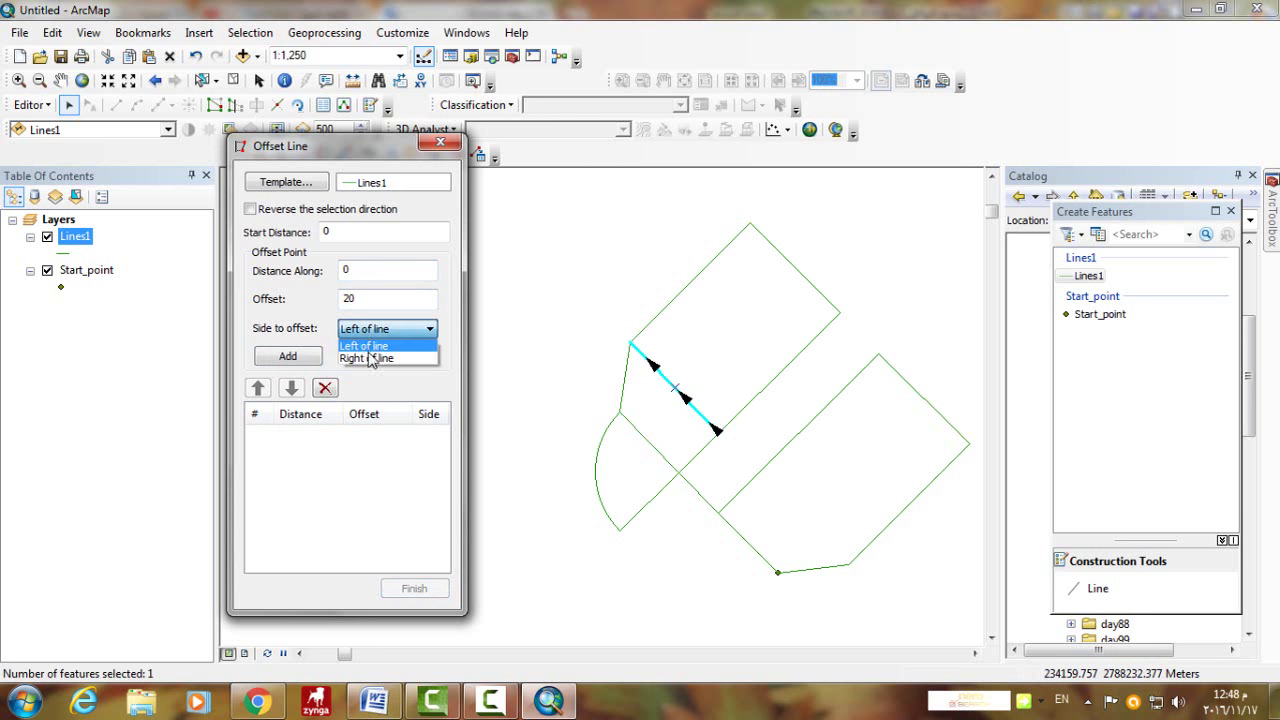
click(366, 344)
click(285, 362)
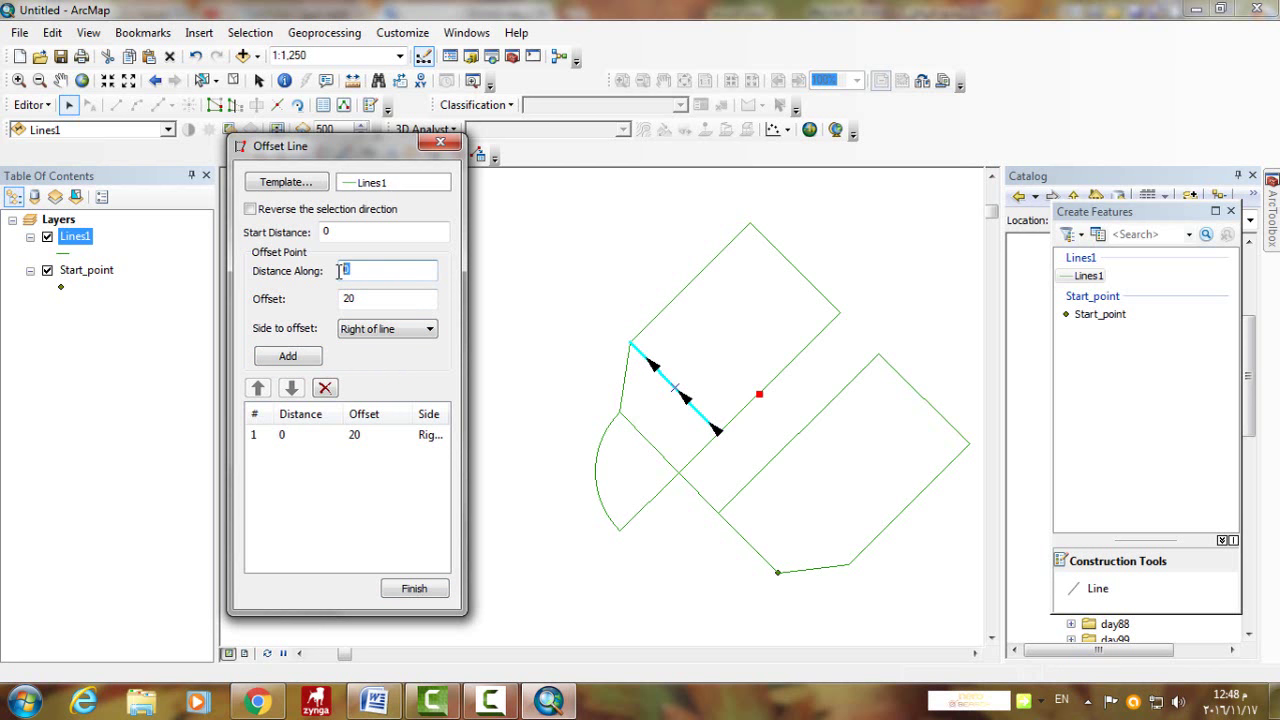
text(45)
click(306, 360)
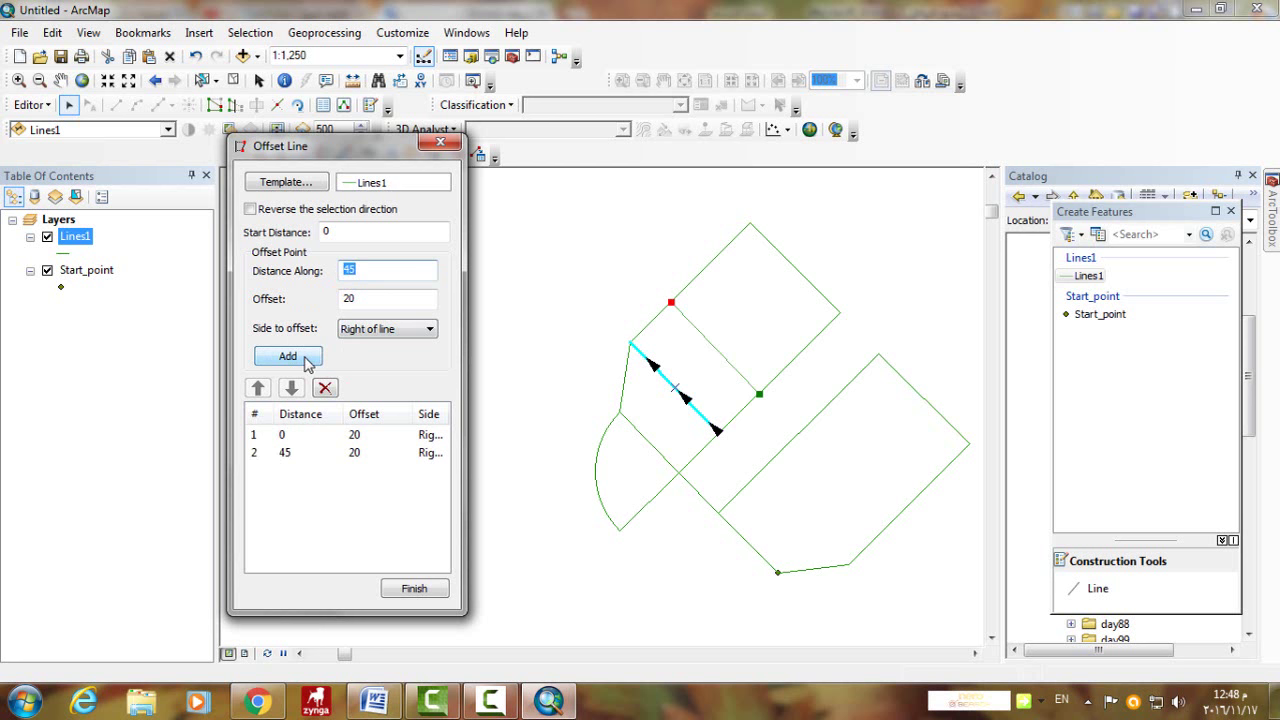
click(416, 590)
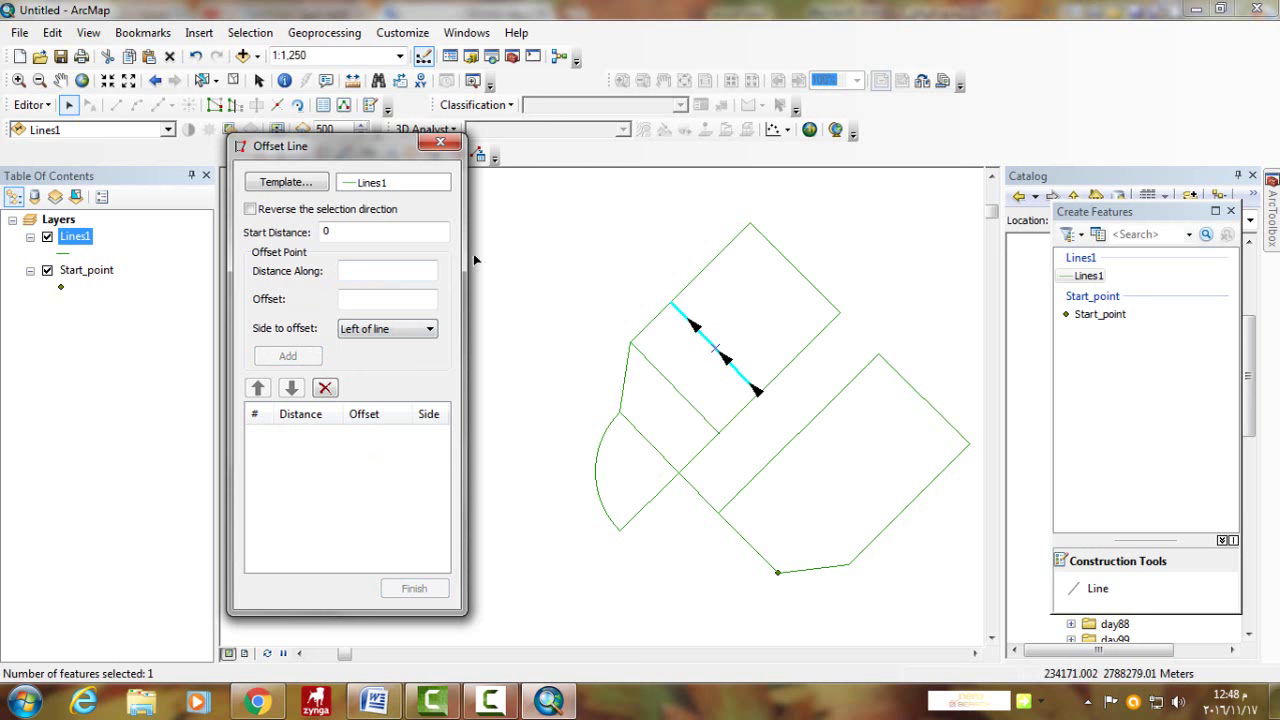
Create the upper-left parcel's third dividing line from the second, with right-side points at distances 0 and 45 and offset 20.
click(403, 340)
click(364, 303)
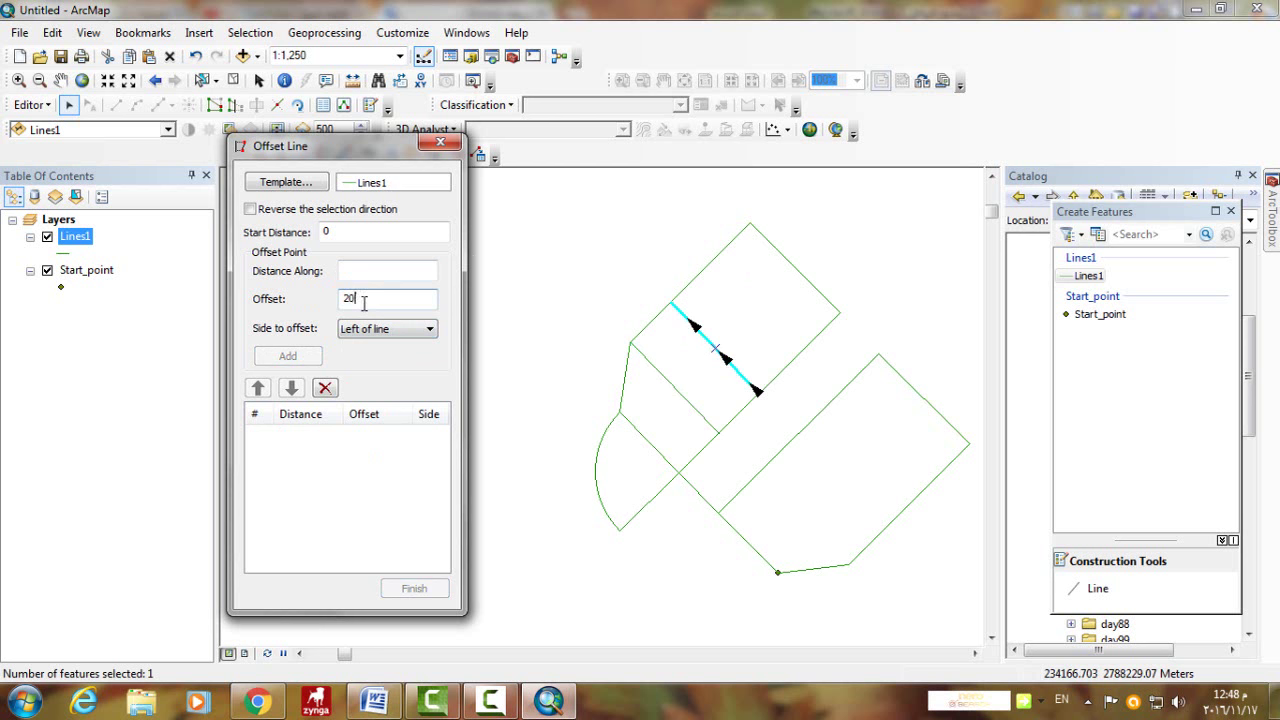
click(356, 272)
text(0)
click(418, 330)
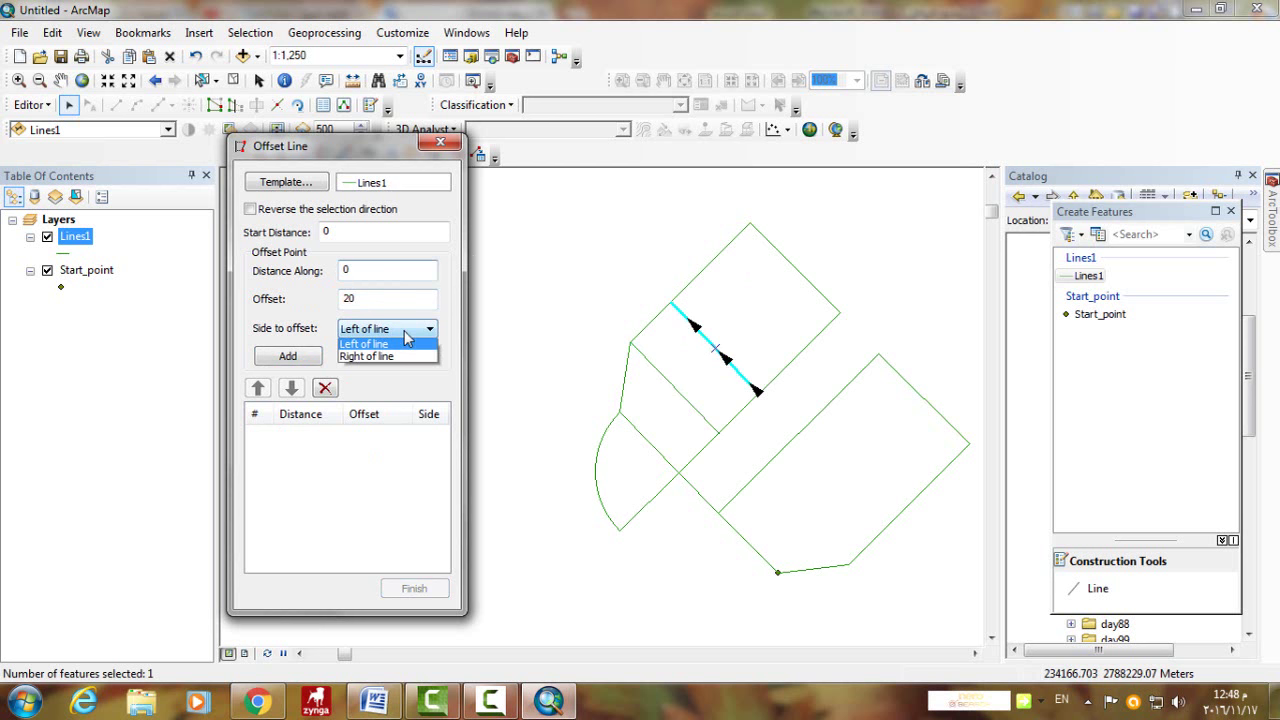
click(381, 360)
click(300, 357)
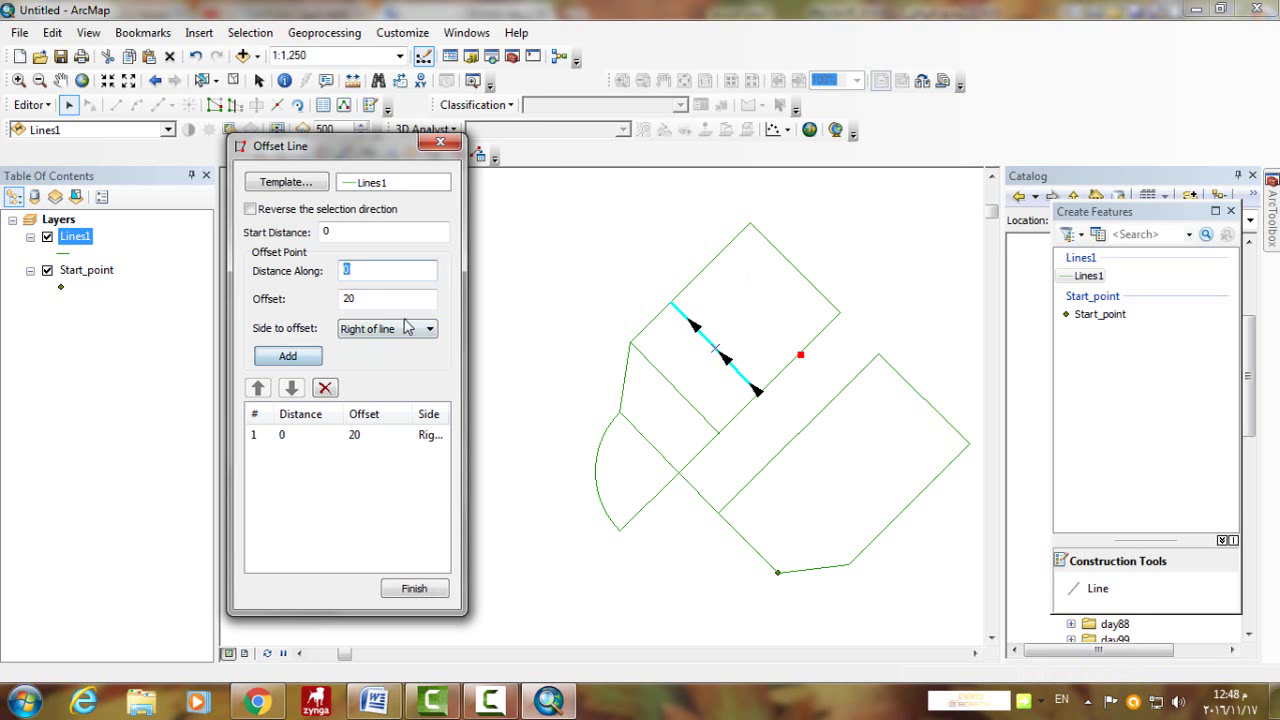
click(344, 277)
text(45)
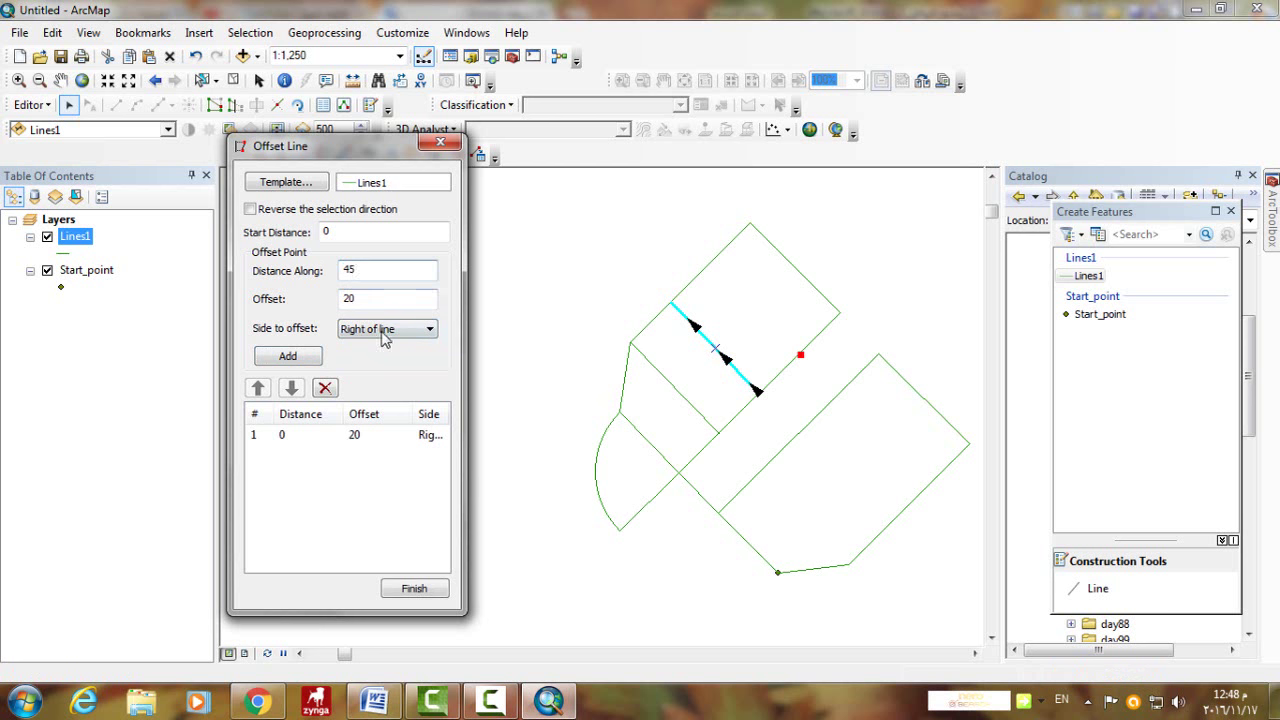
click(295, 358)
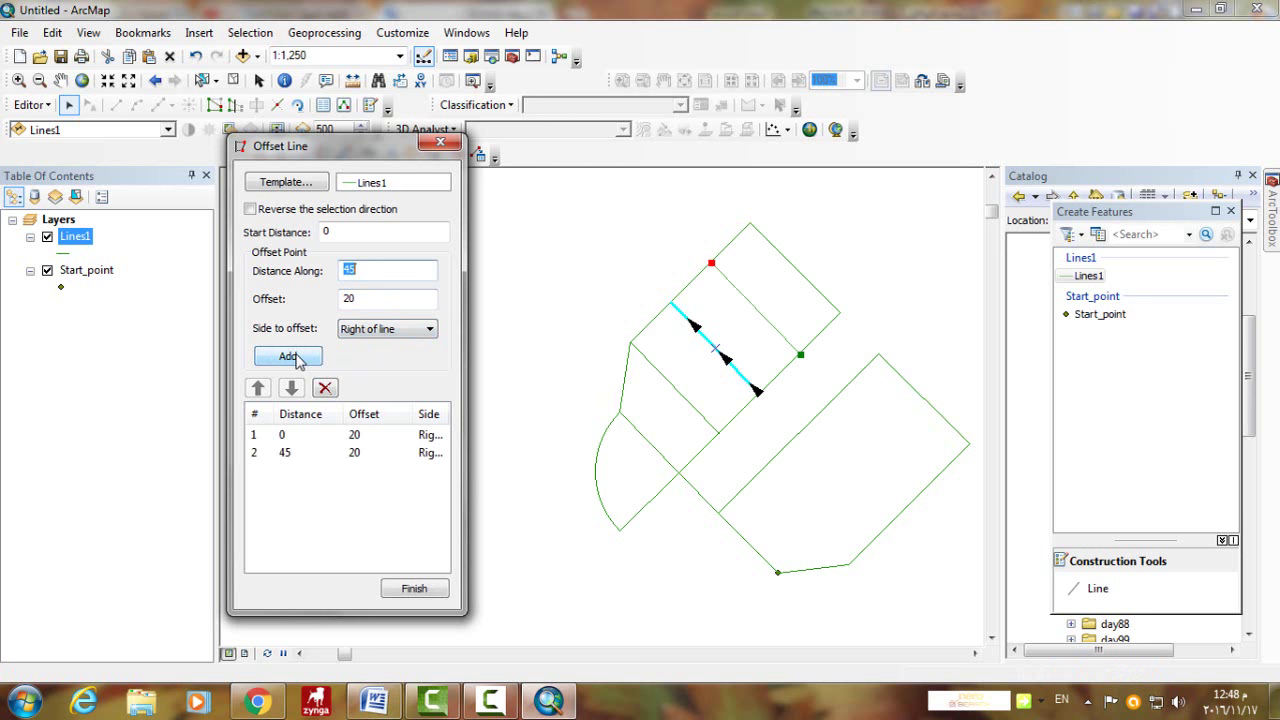
click(413, 589)
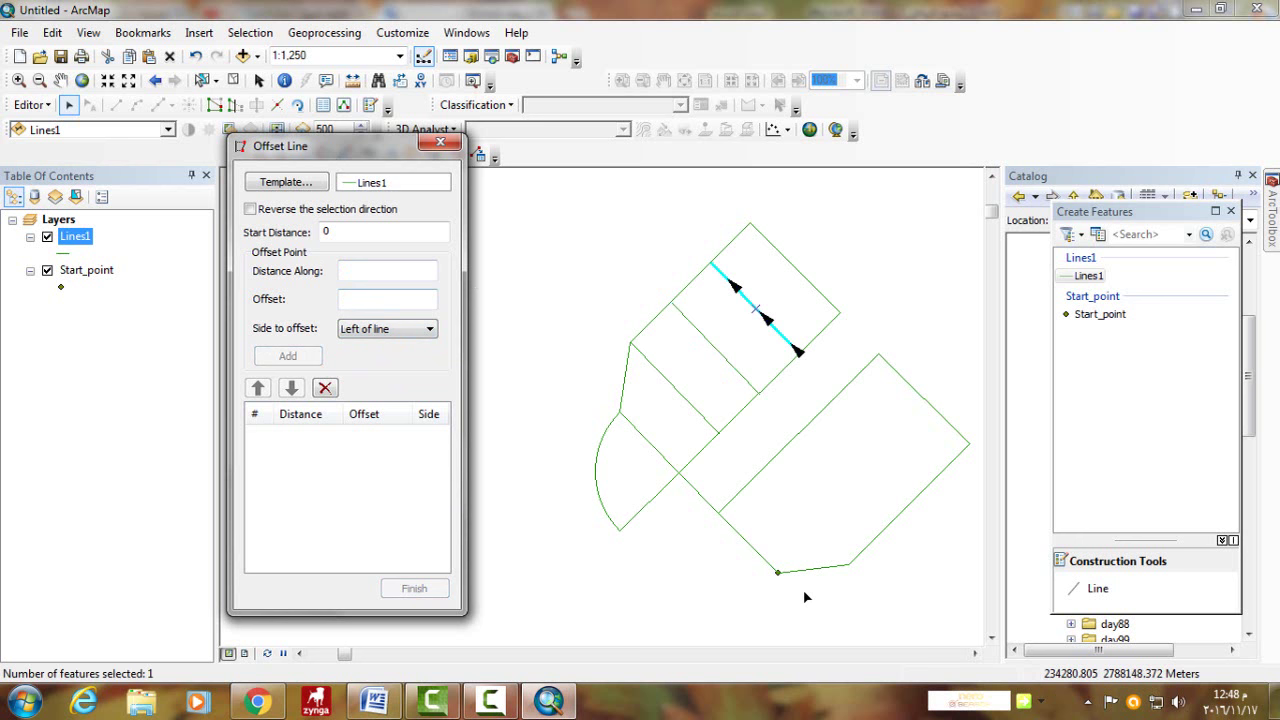
Select the lower-right parcel's short line ending at the start point and offset it 20 to the left, with points at distances 0 and 45.
click(748, 562)
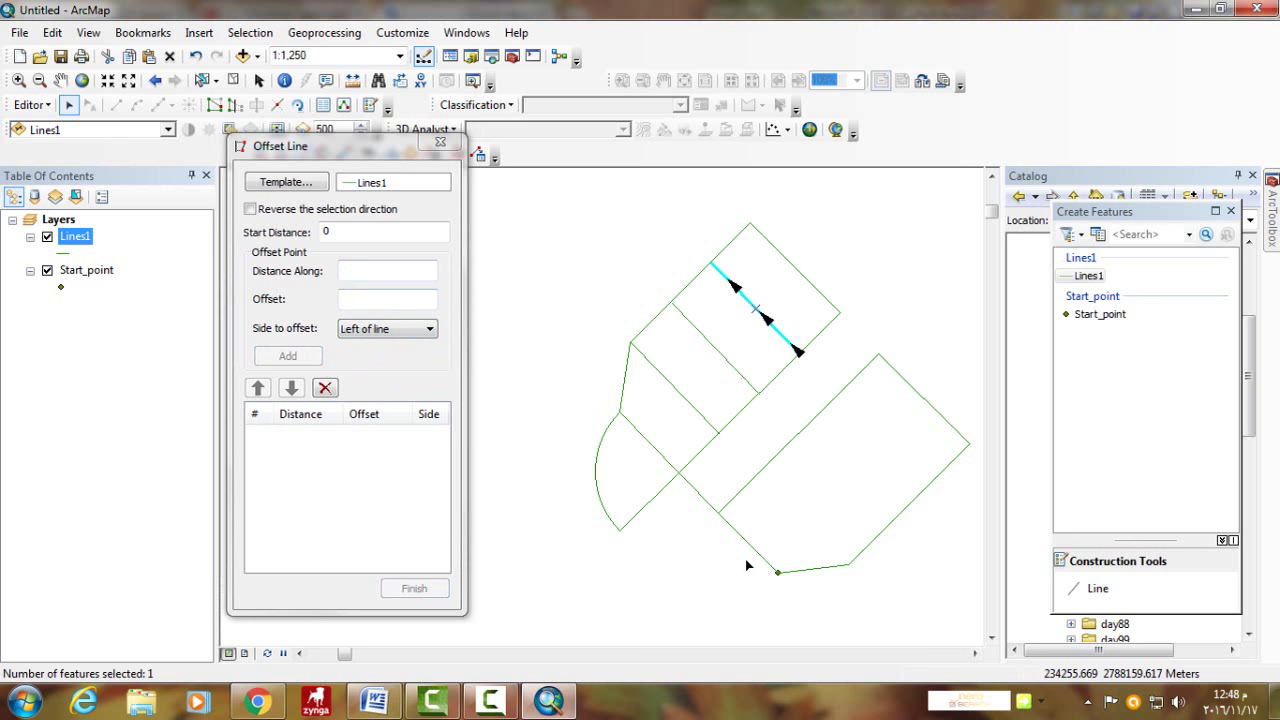
click(748, 548)
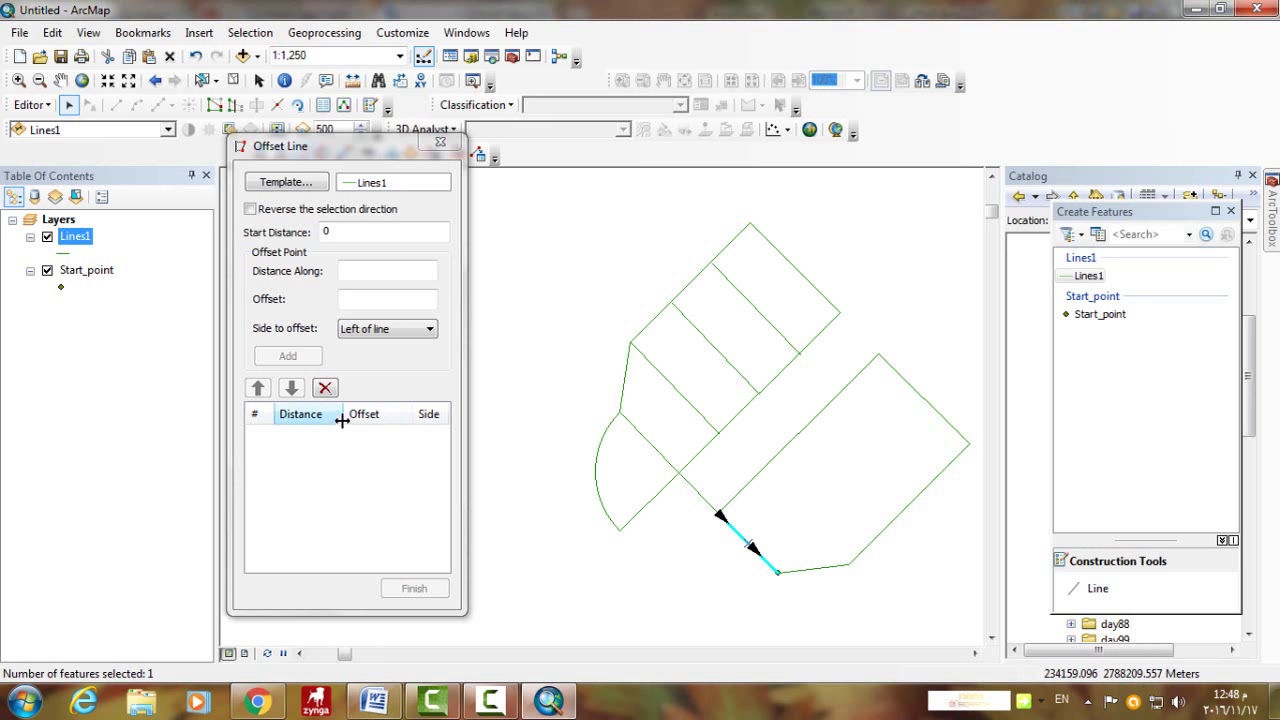
click(351, 300)
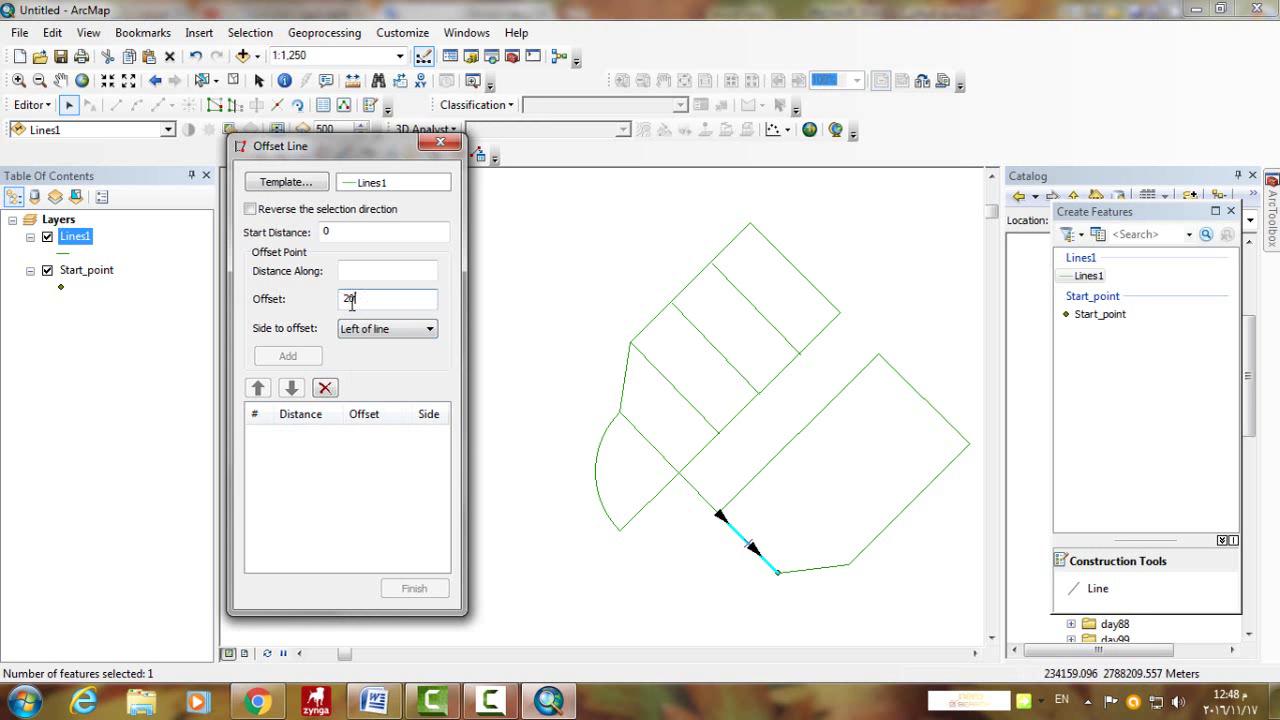
click(350, 270)
text(0)
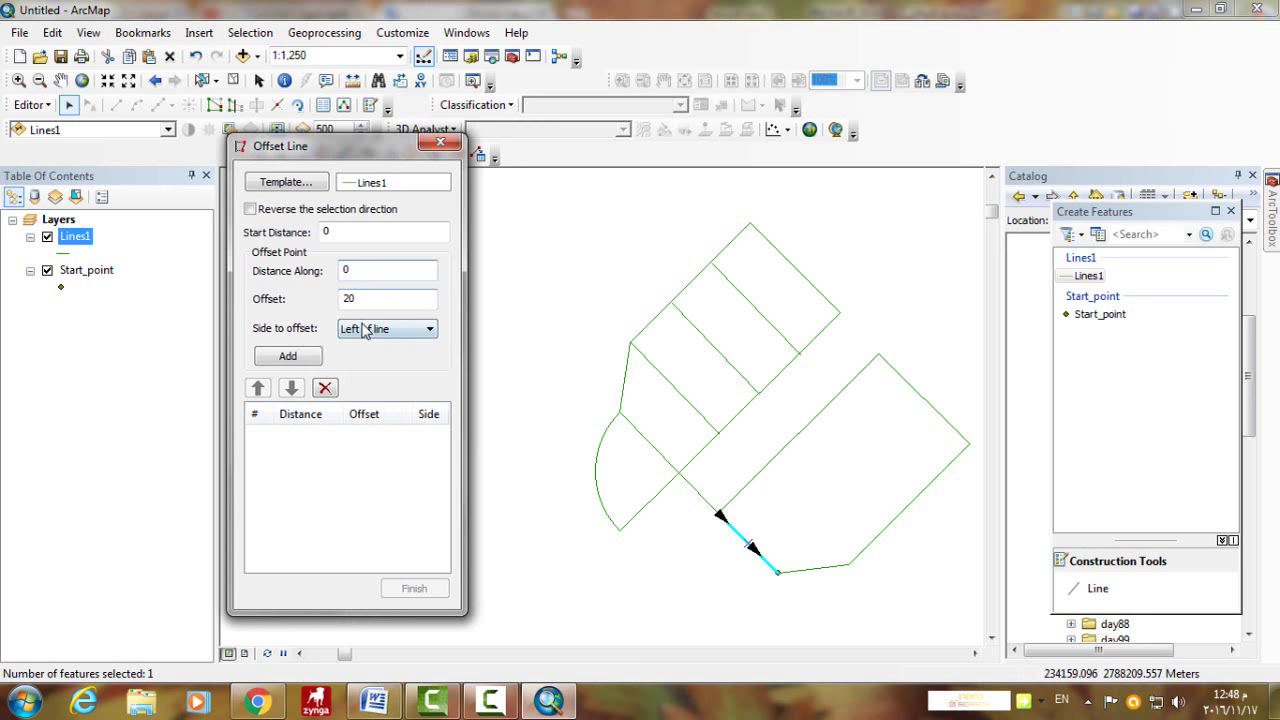
click(284, 358)
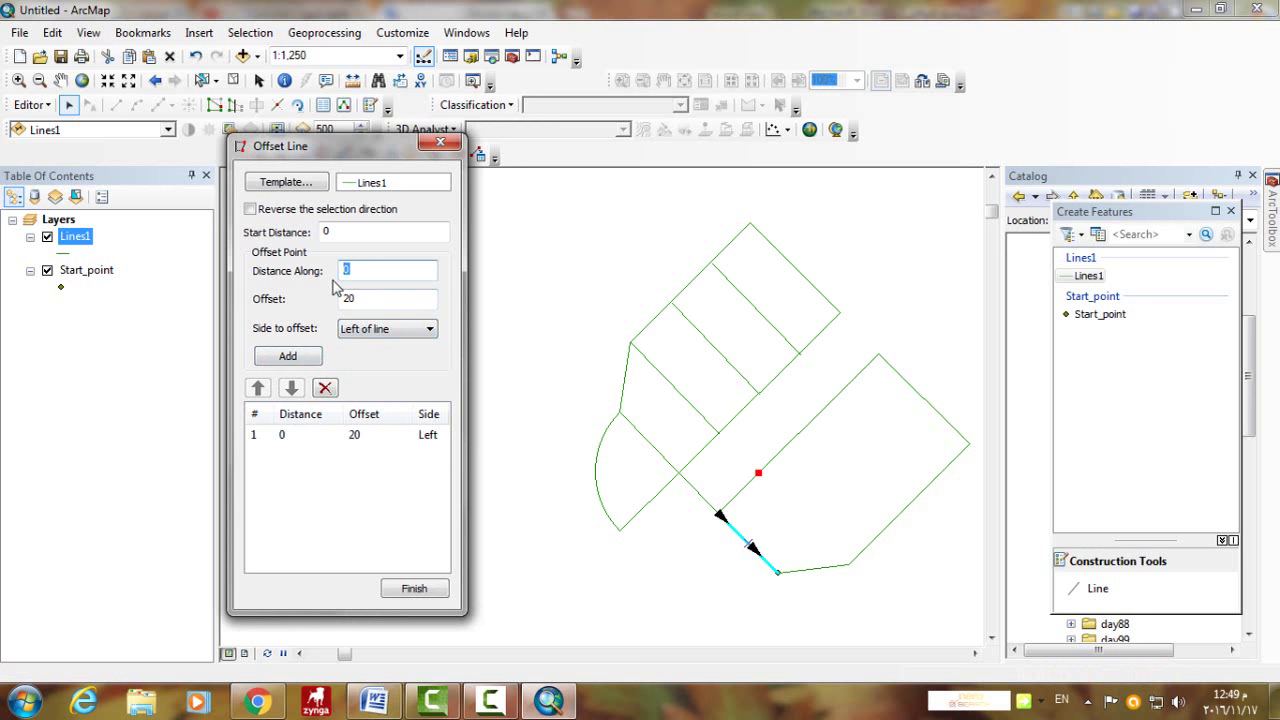
key(Tab)
key(Tab)
click(286, 358)
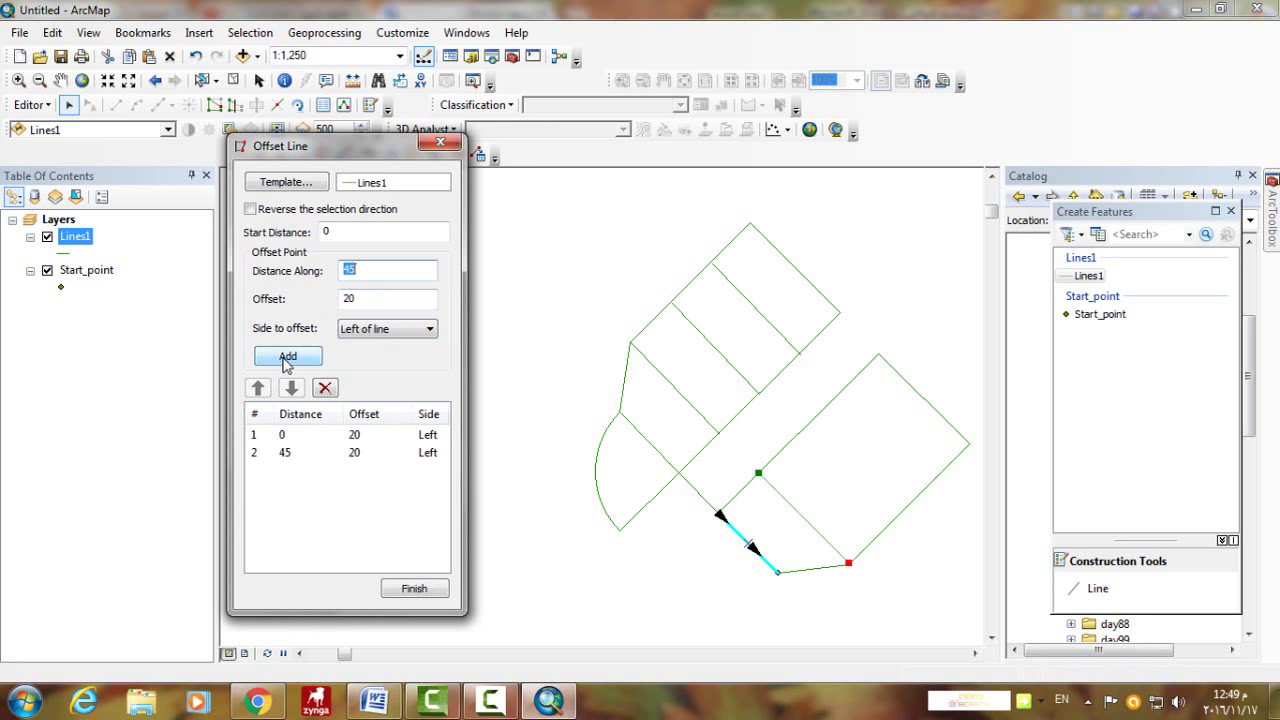
click(414, 588)
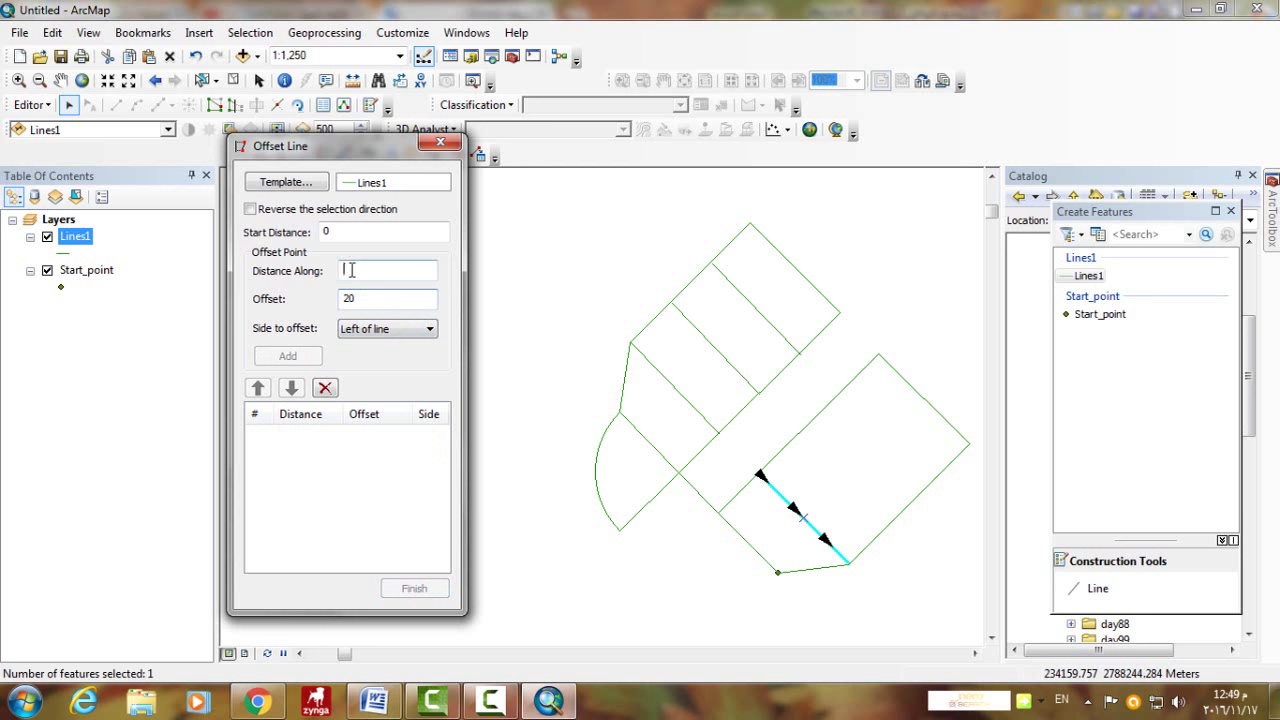
Create the lower-right parcel's second dividing line from the first, with left-side points at distances 0 and 45 and offset 20.
text(0)
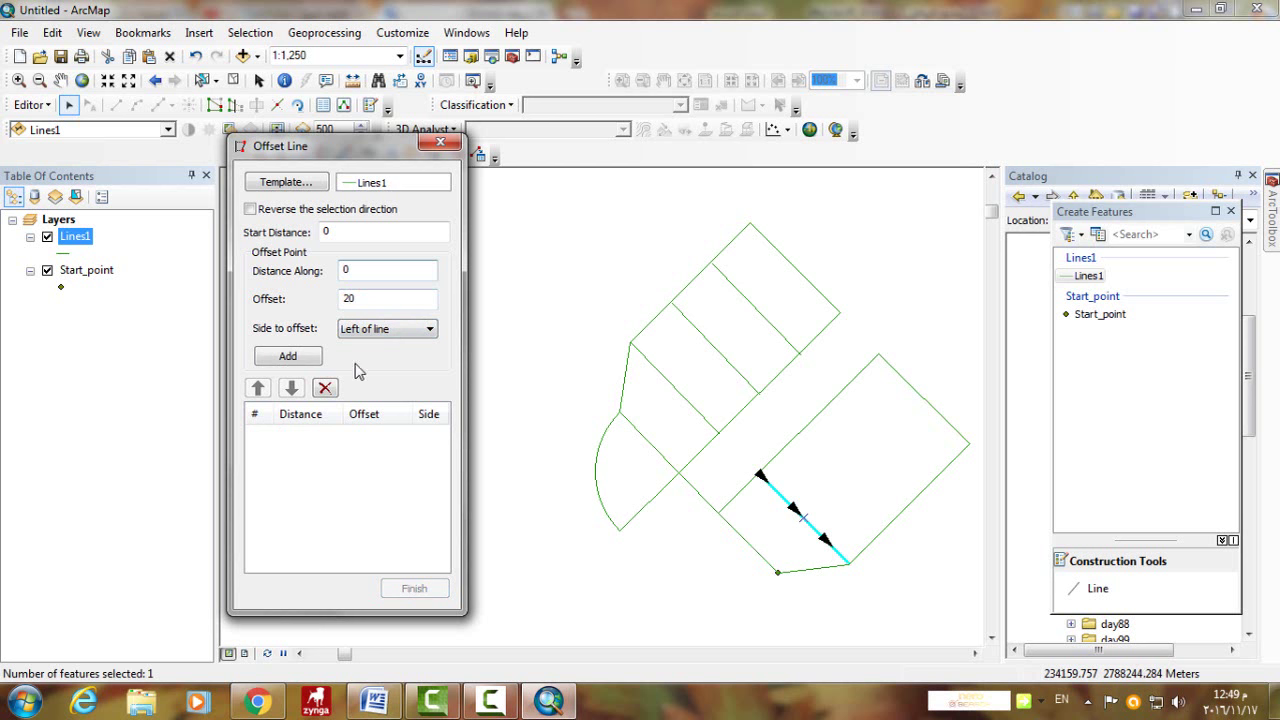
click(306, 366)
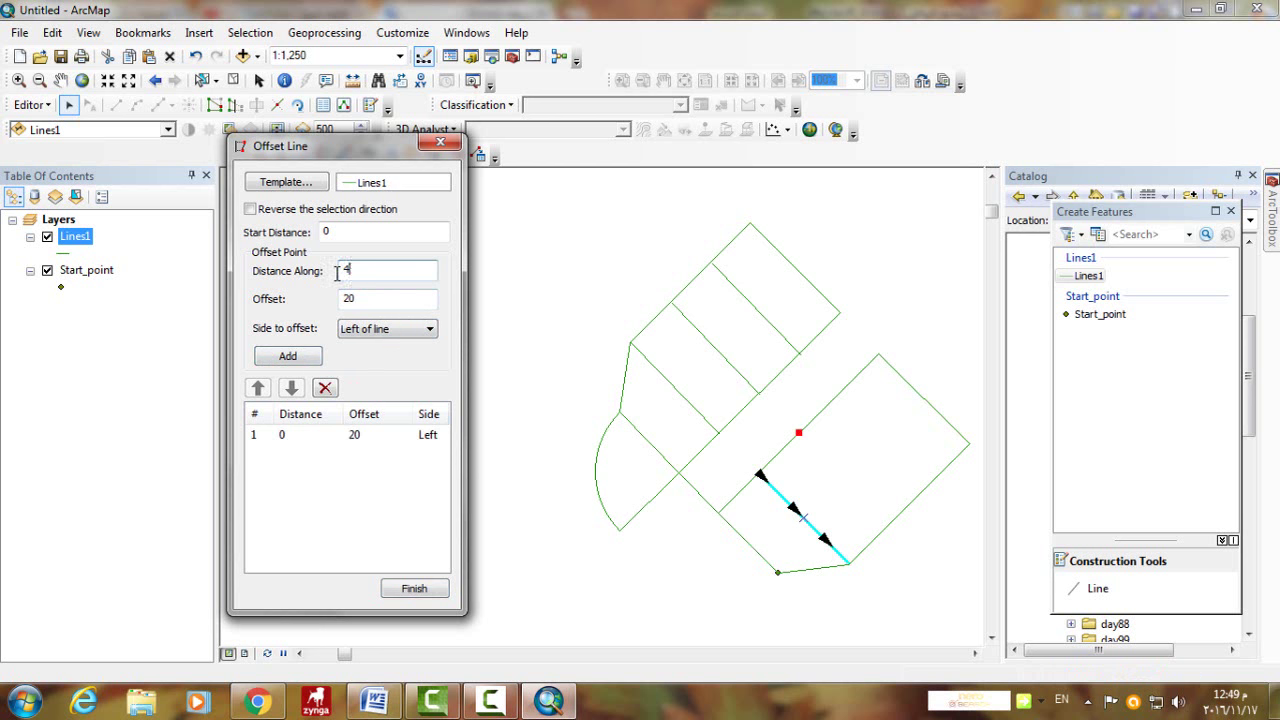
click(298, 362)
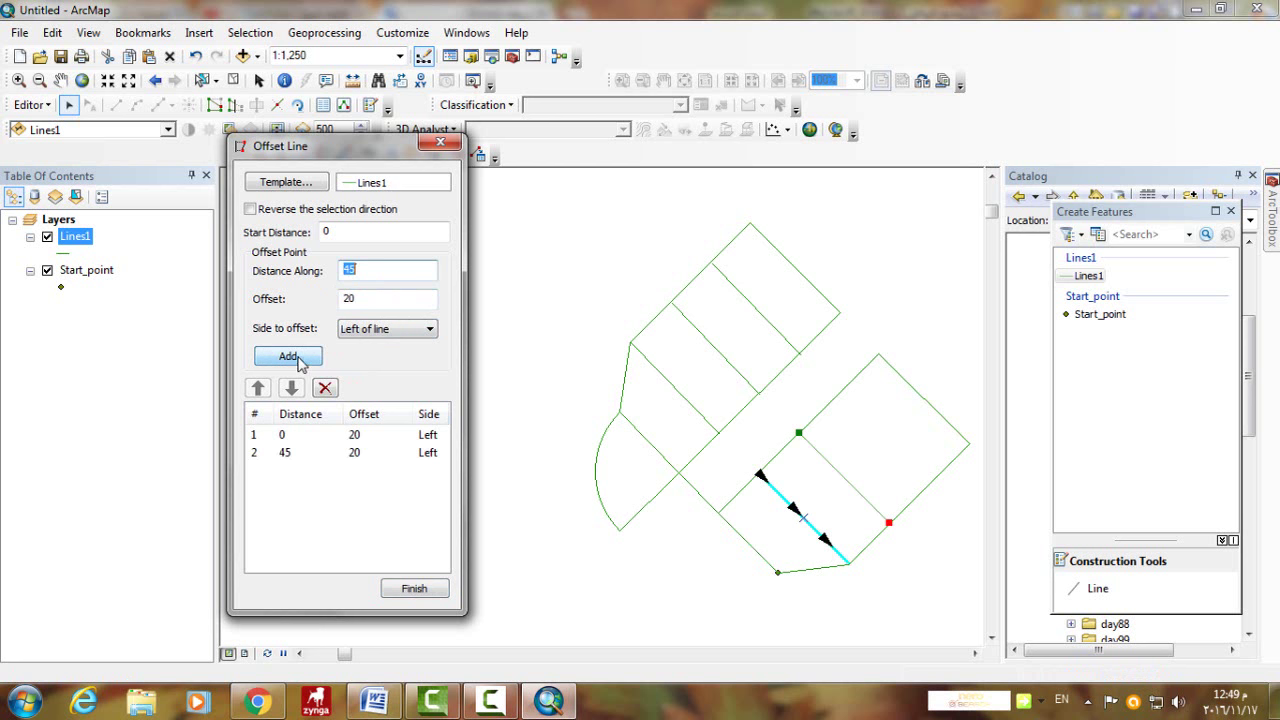
click(412, 590)
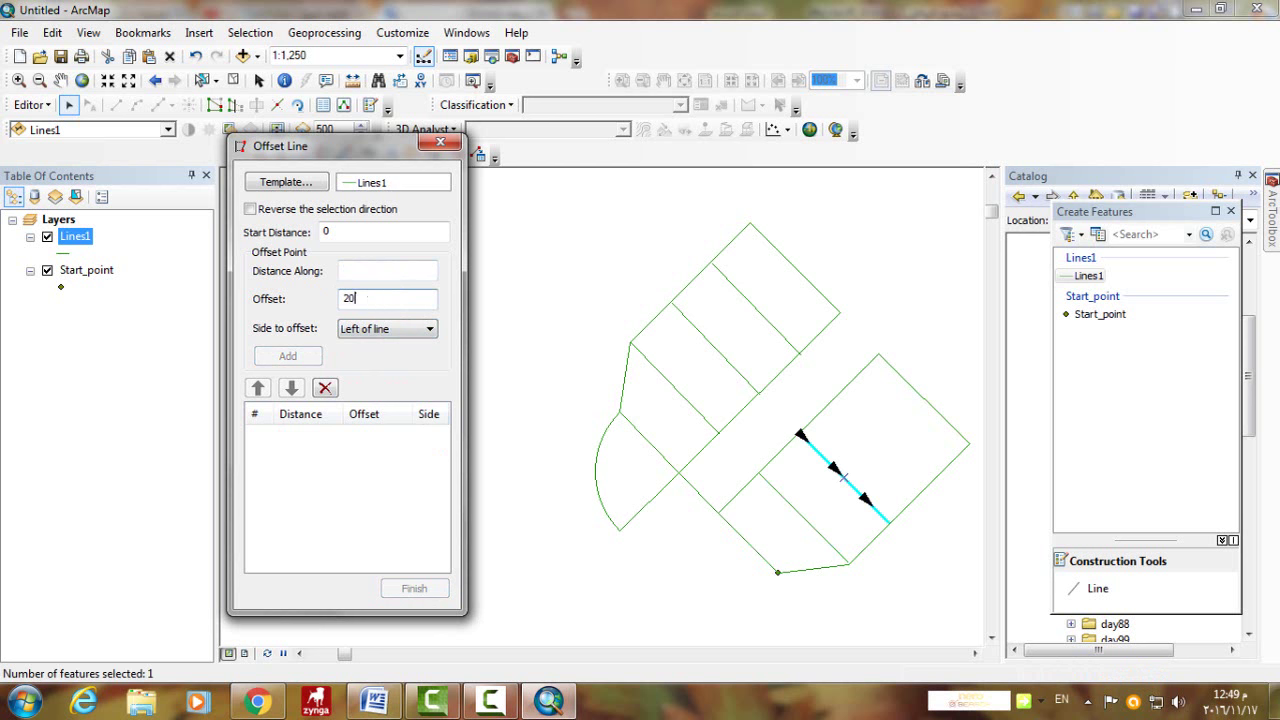
Create the lower-right parcel's third dividing line from the second, using left-side points at distances 0 and 45 with offset 20.
click(354, 270)
text(0)
click(390, 332)
click(310, 362)
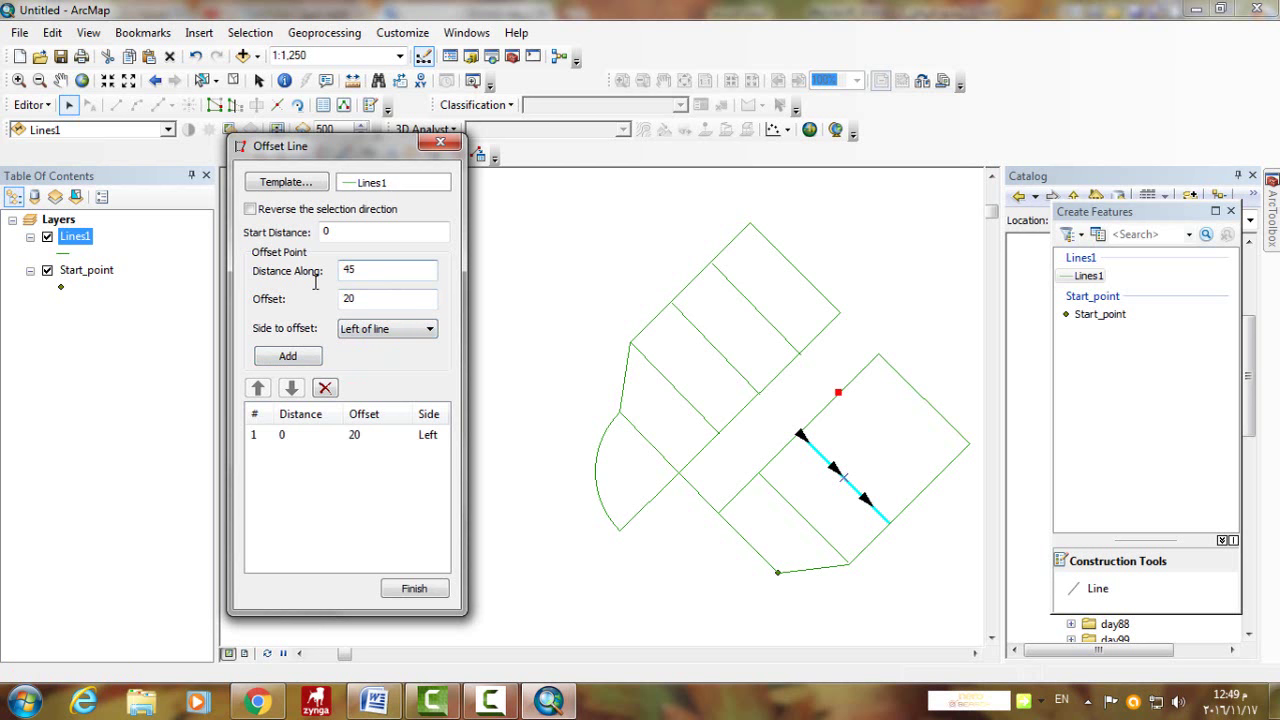
text(45)
click(292, 357)
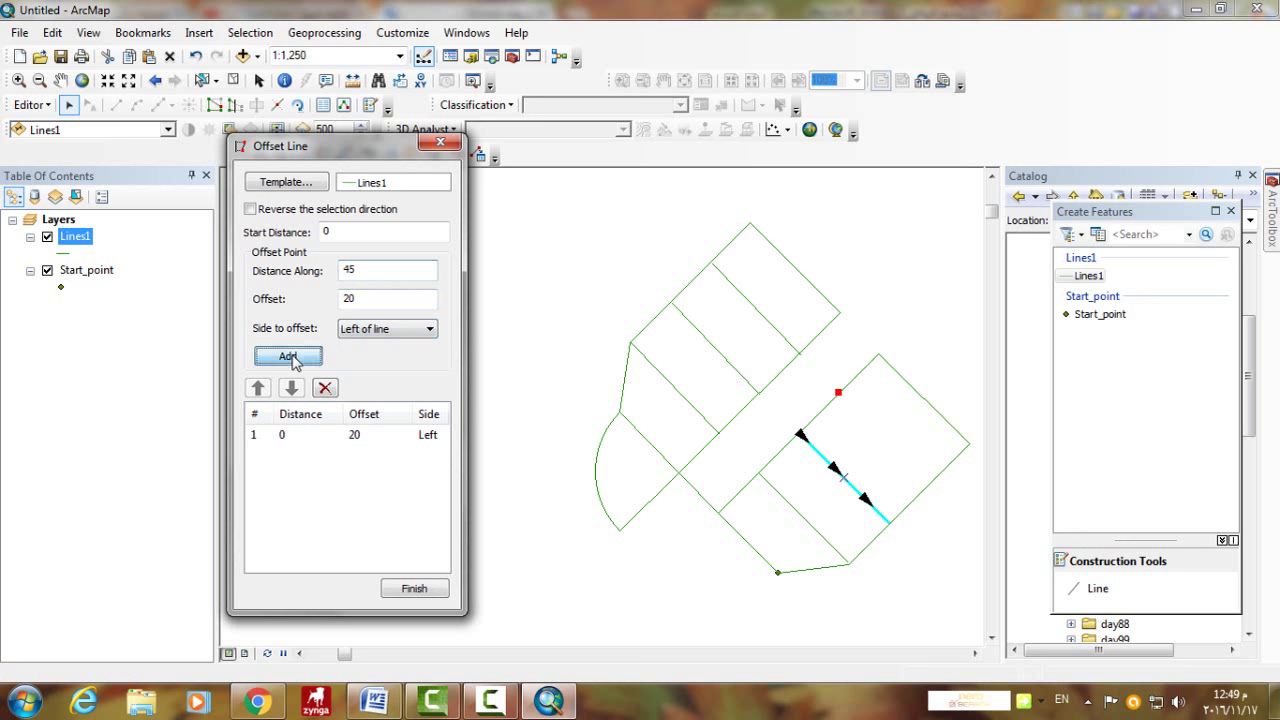
click(414, 588)
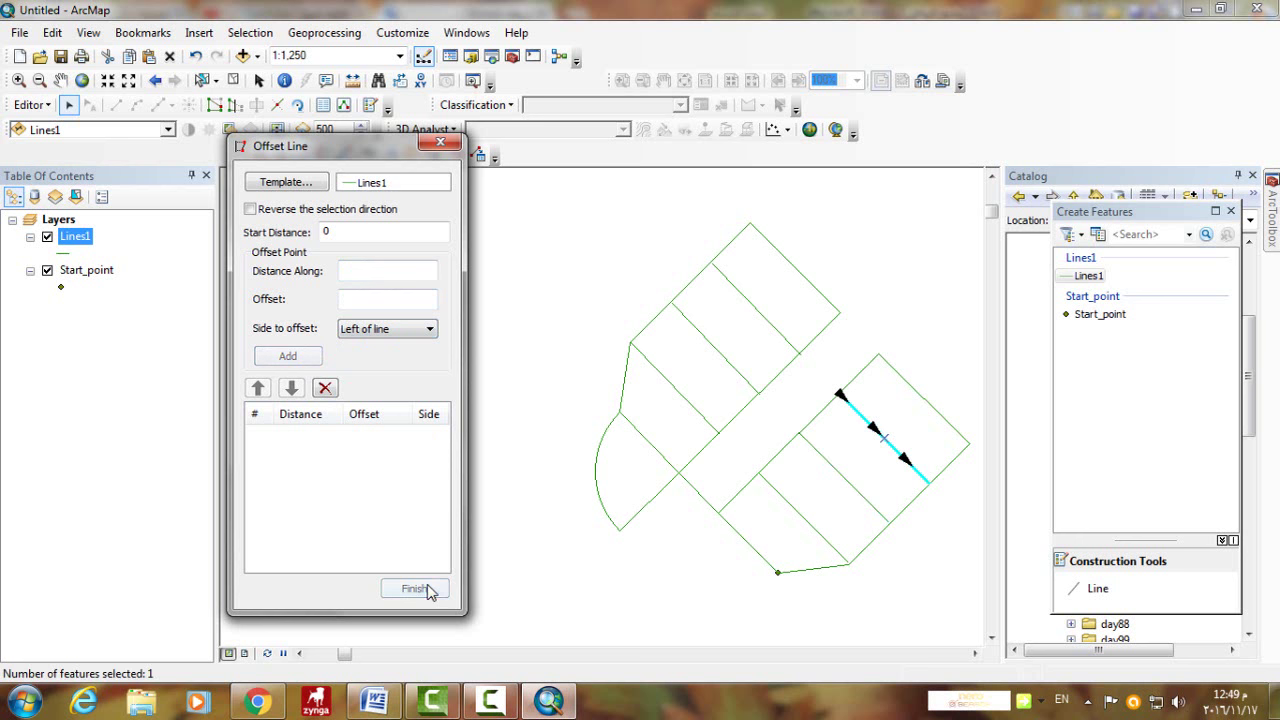
Close the offset line command and delete the short auxiliary line connecting the two parcels.
click(598, 567)
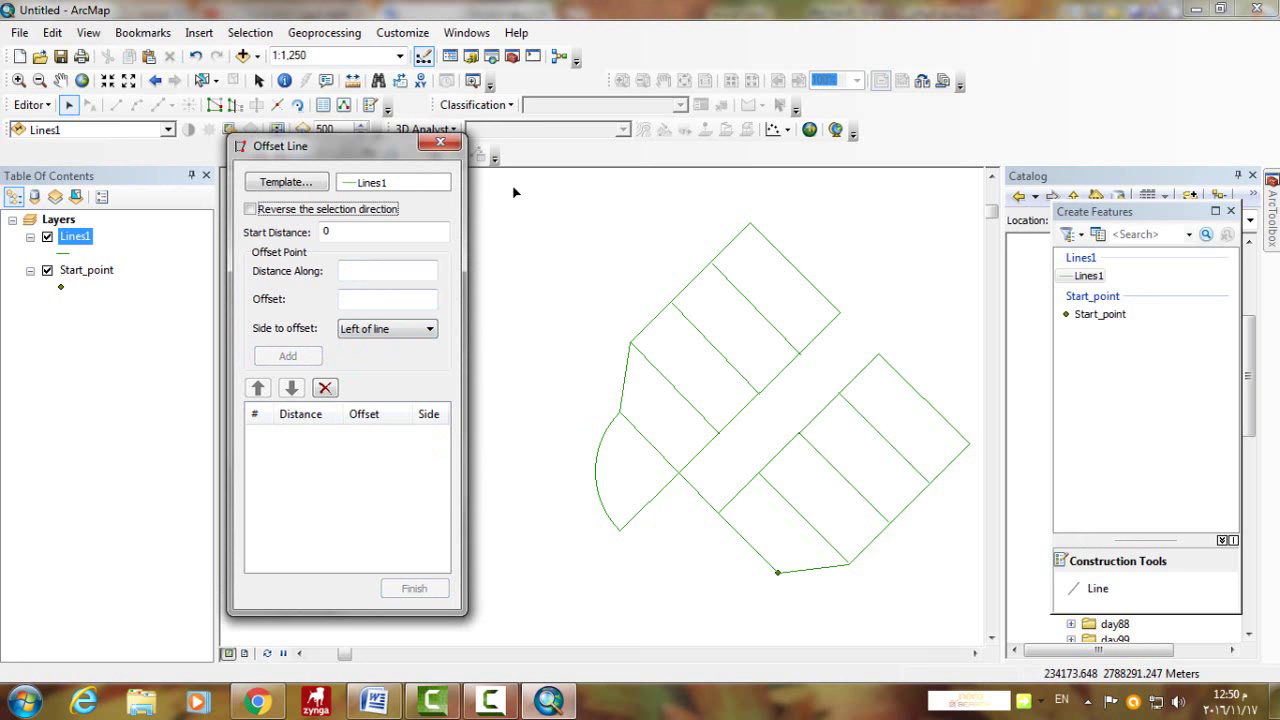
click(440, 142)
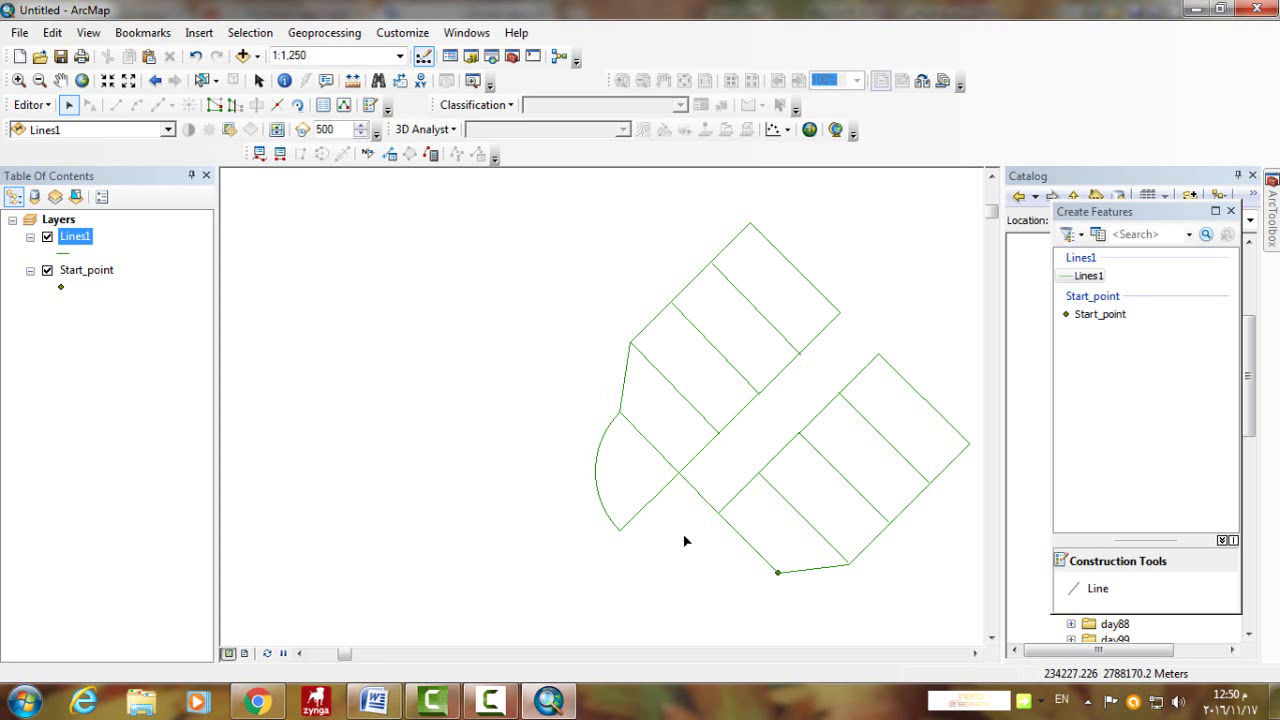
click(697, 492)
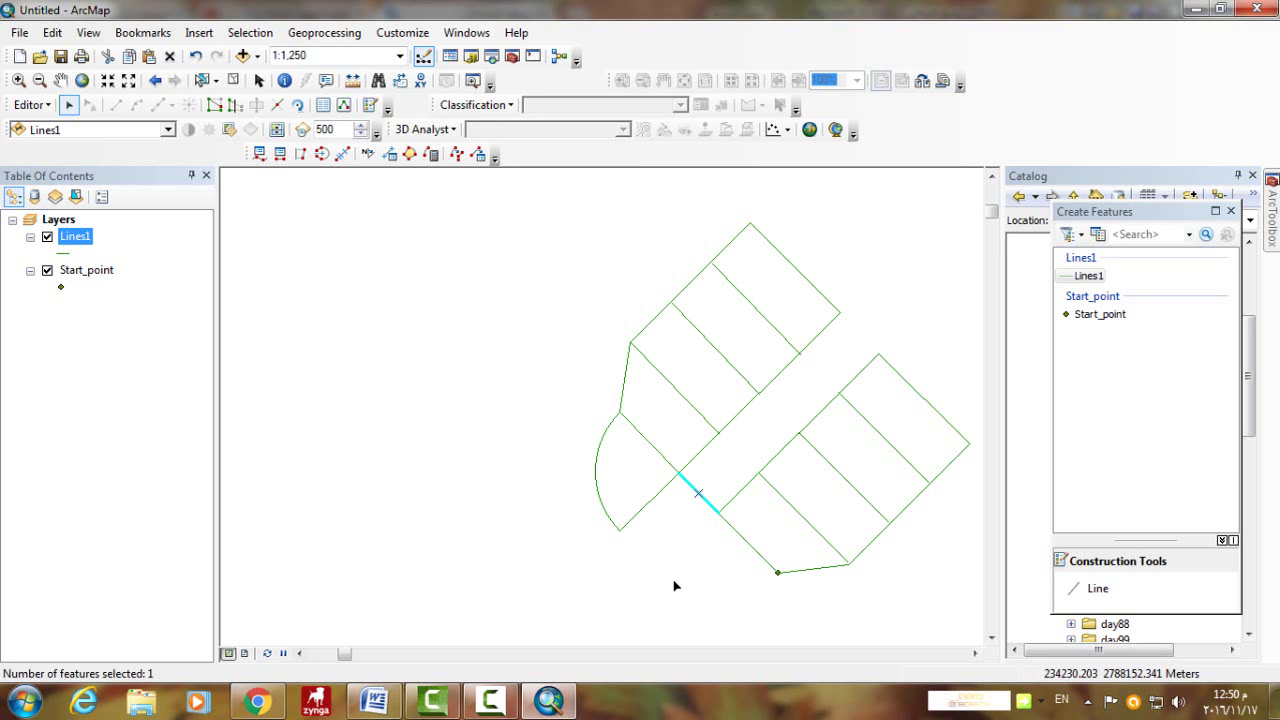
key(Delete)
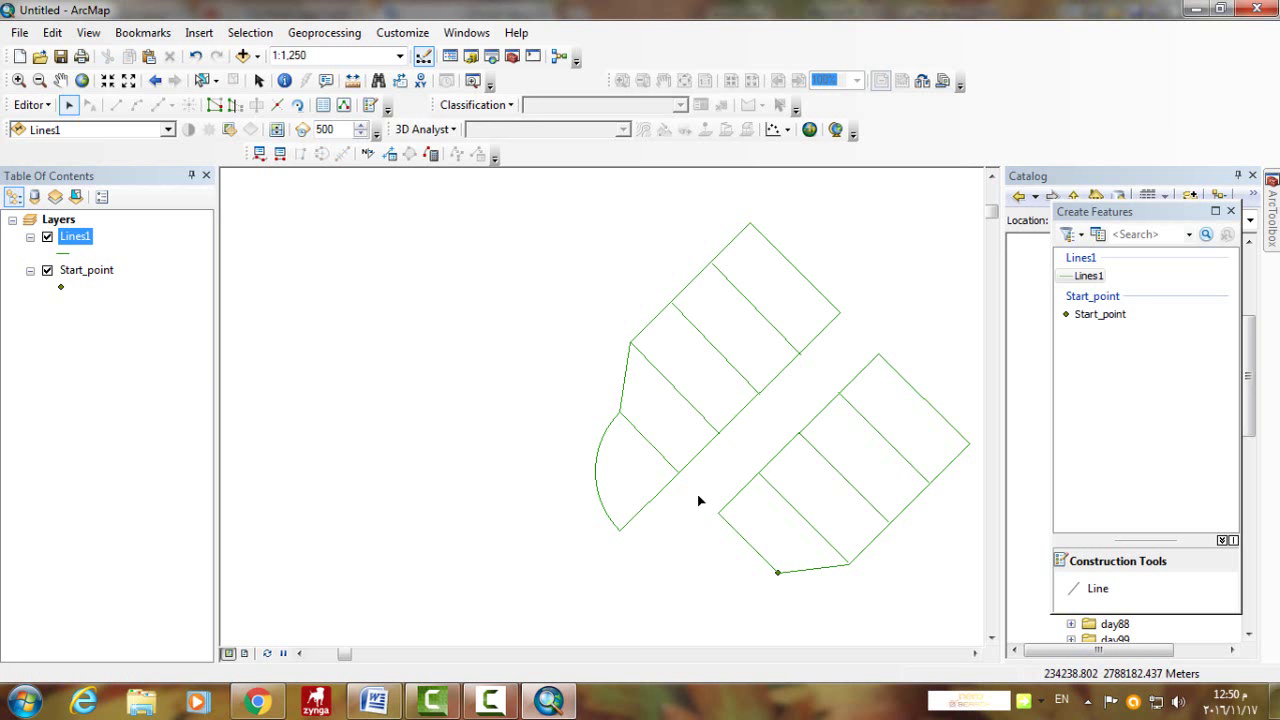
Create a 2-point line from the lower-right parcel's corner facing the other parcel, with direction 135 and distance 10.
click(281, 155)
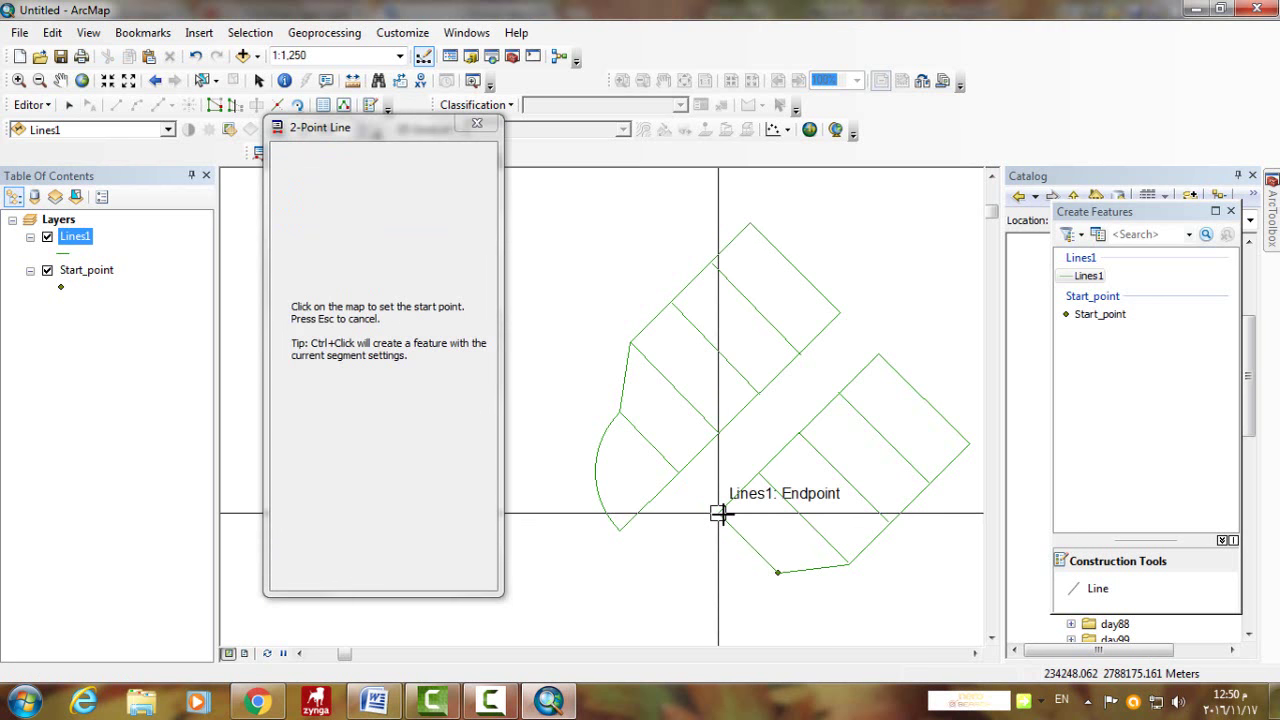
click(720, 514)
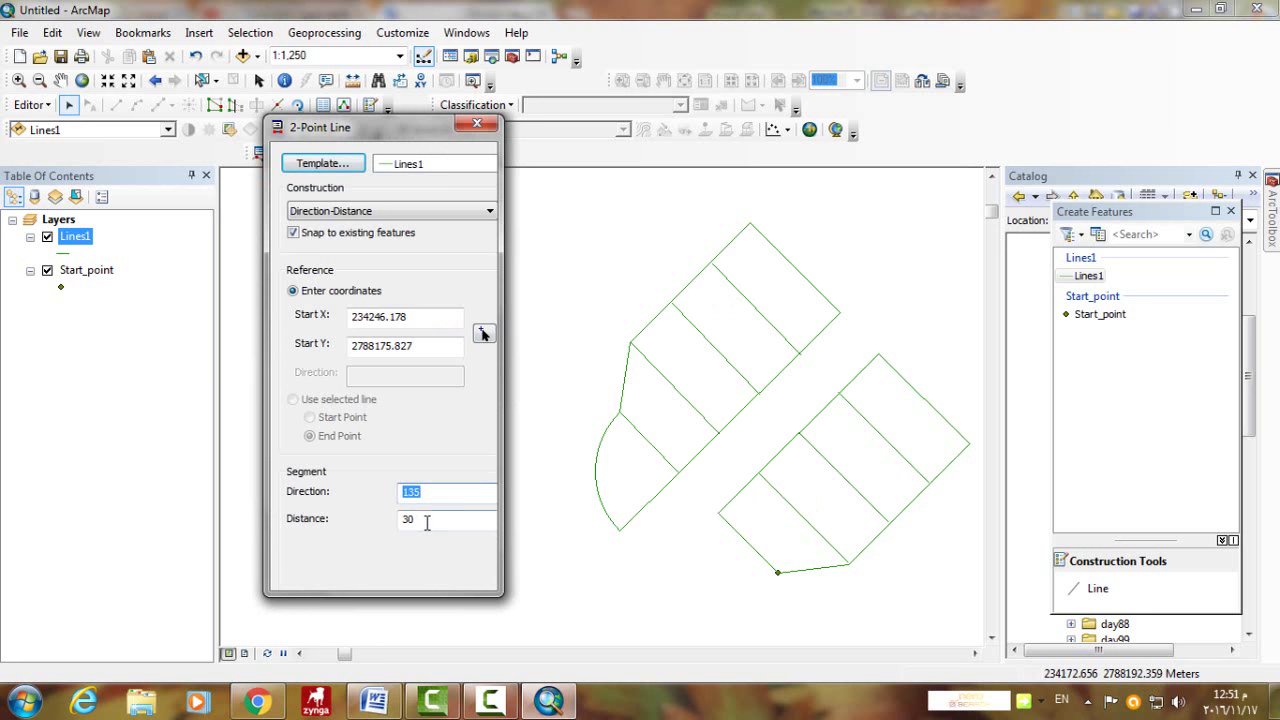
key(Tab)
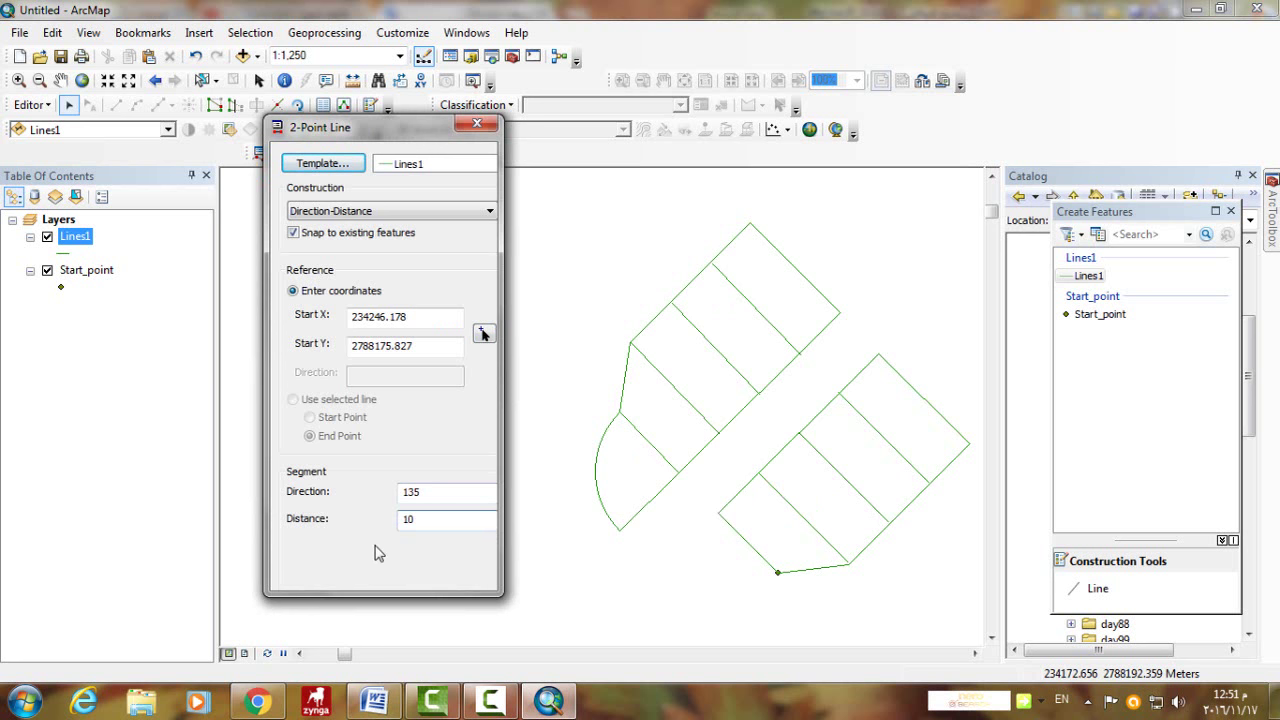
key(Return)
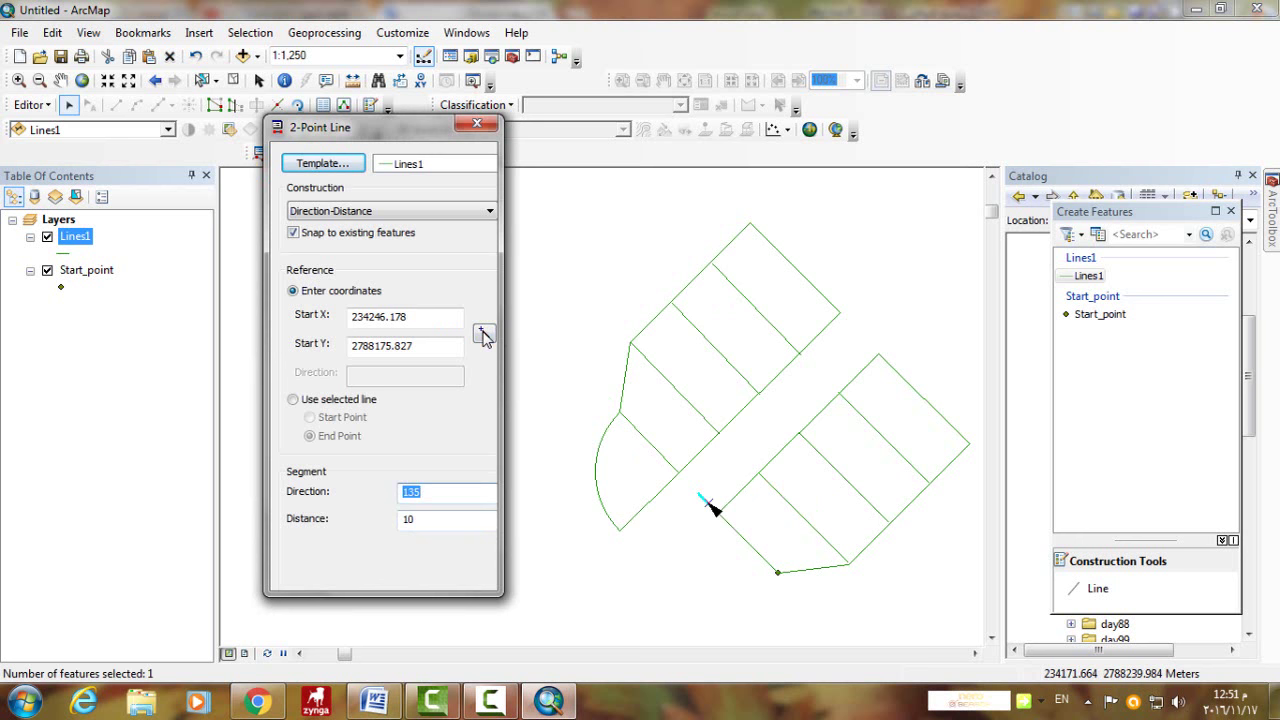
Following the Word notes, create the road centerline from the short auxiliary line's free end with direction 45 and distance 90.
click(483, 333)
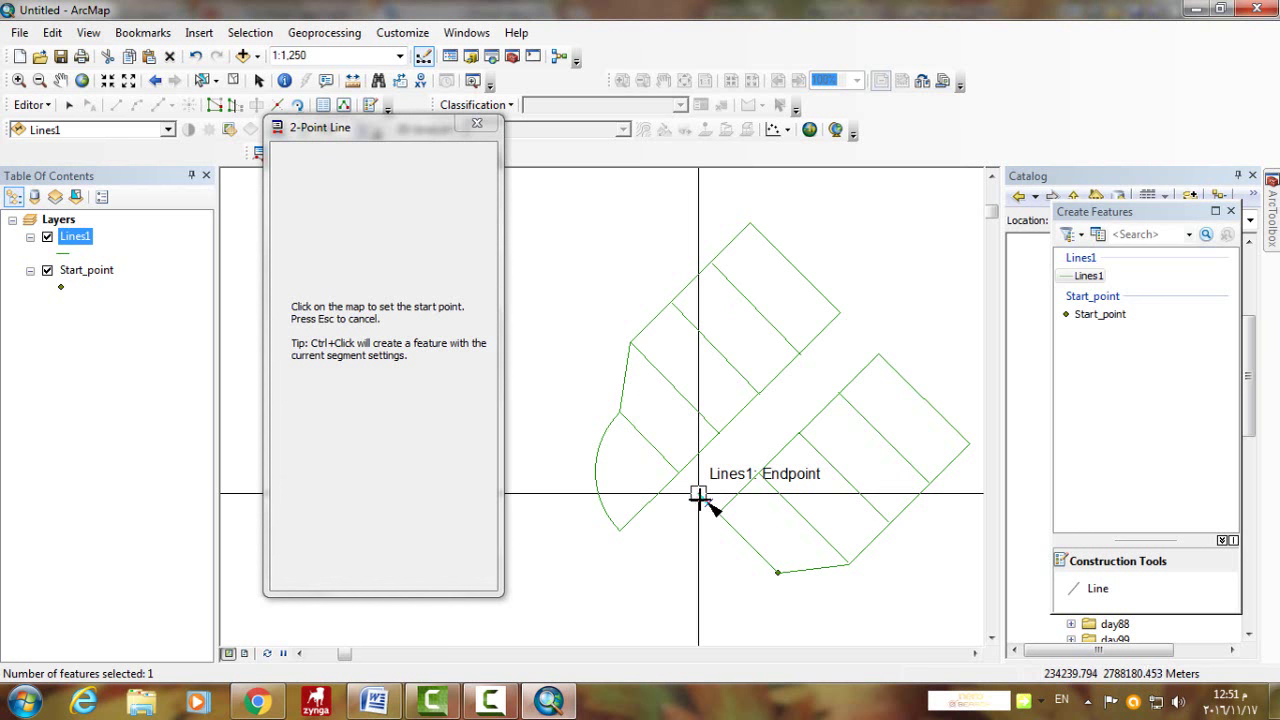
click(698, 493)
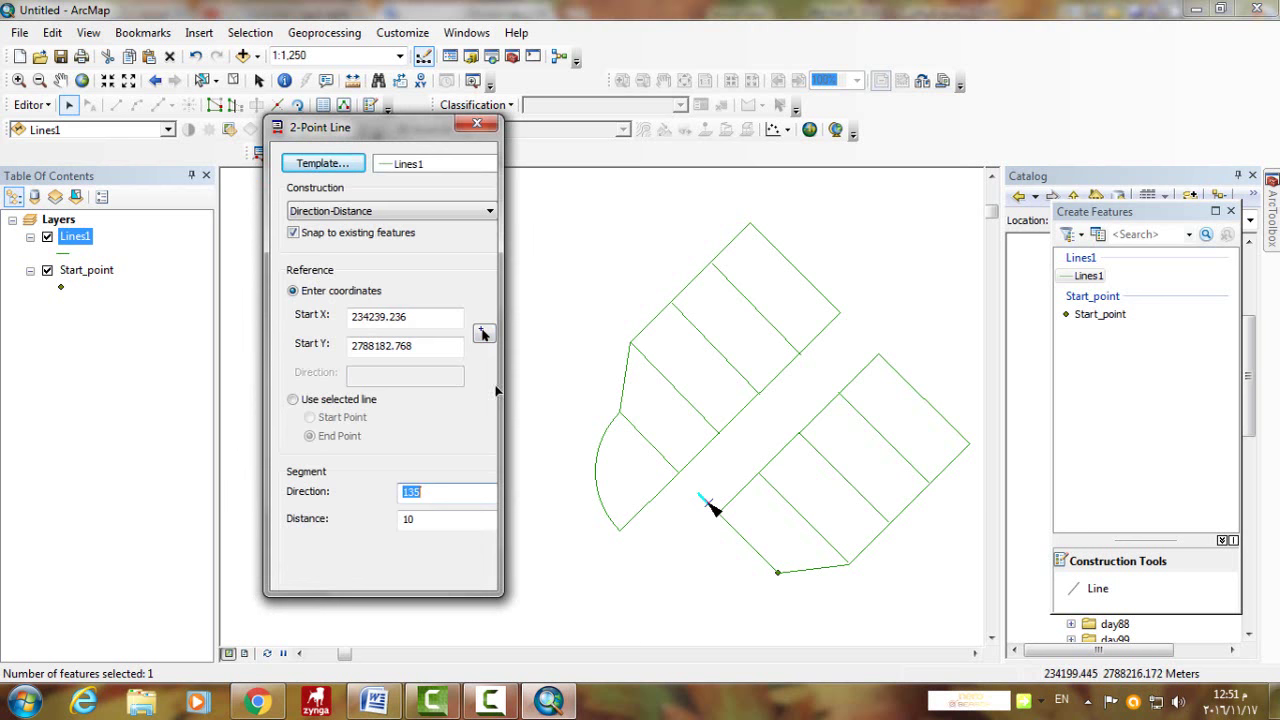
click(373, 702)
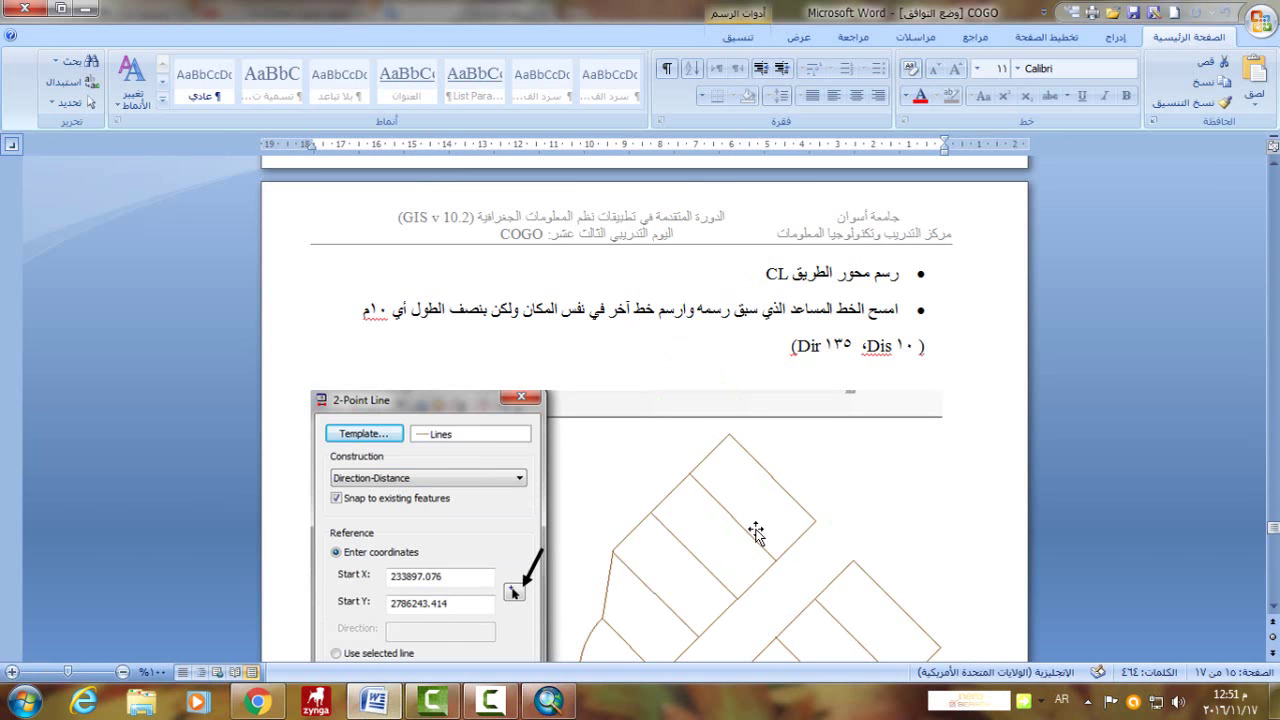
scroll(757, 531, down, 15)
scroll(757, 531, down, 4)
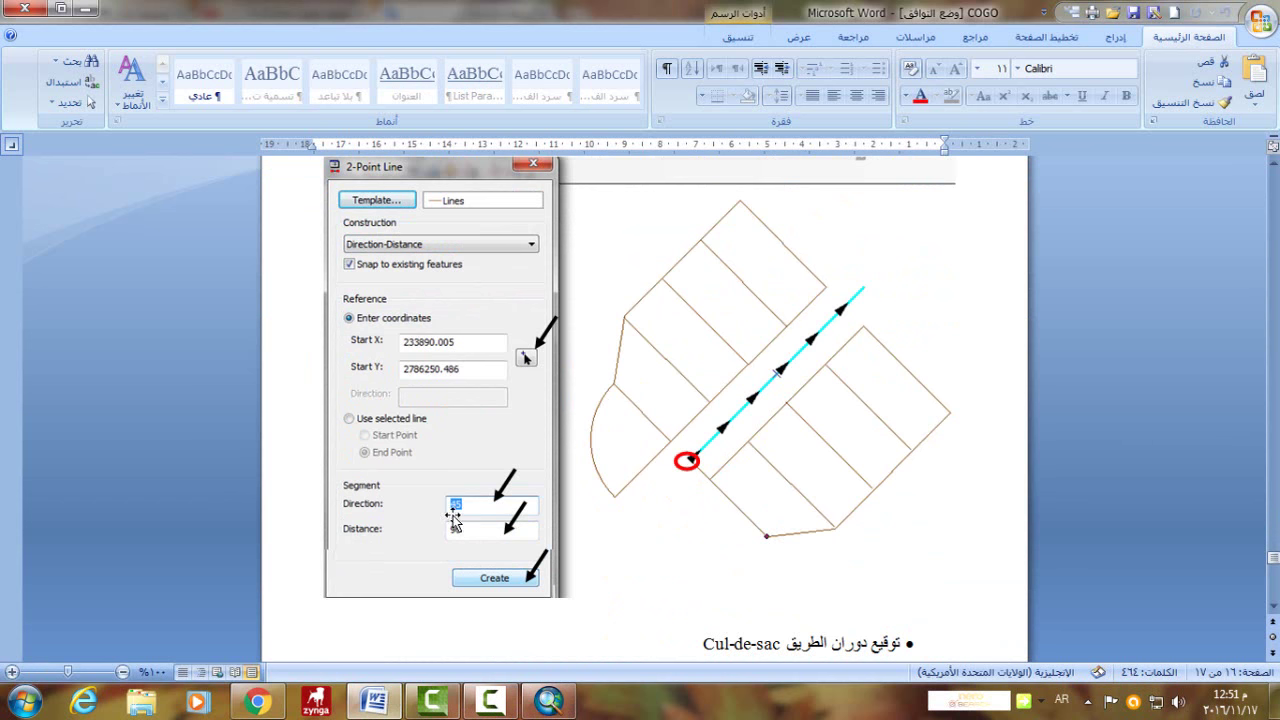
click(537, 709)
key(Tab)
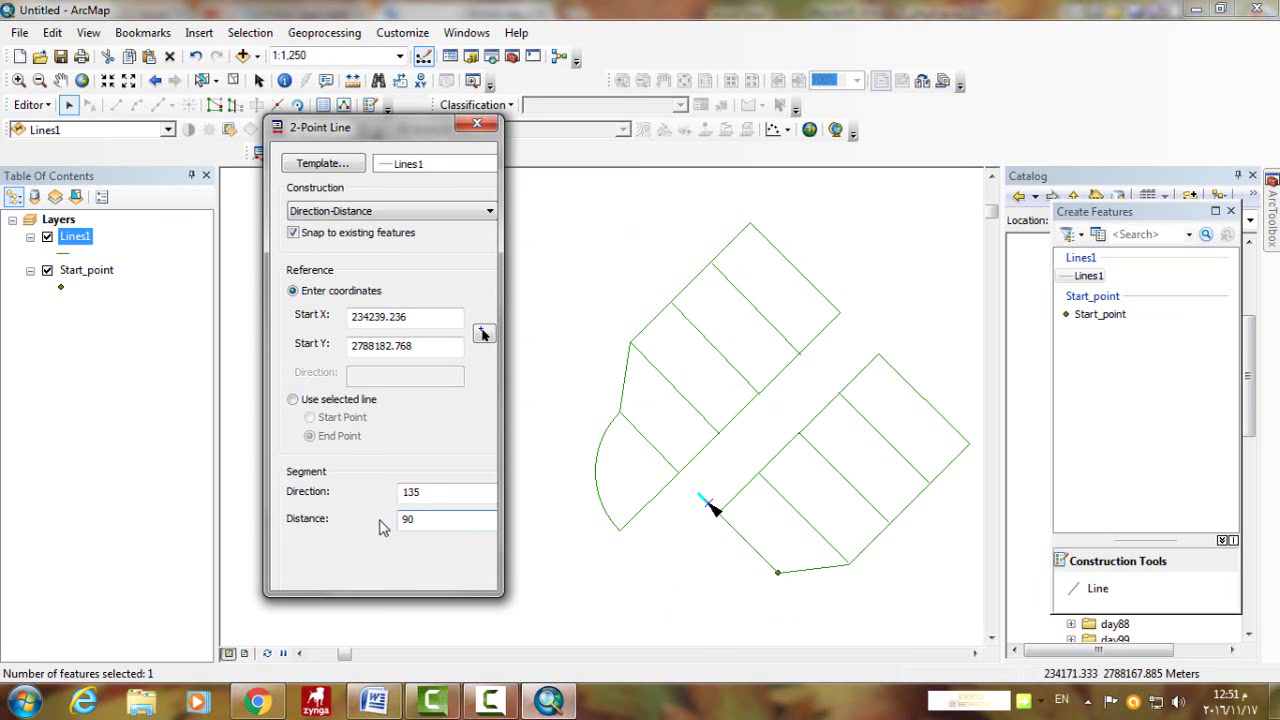
text(90)
double_click(407, 493)
text(45)
key(Return)
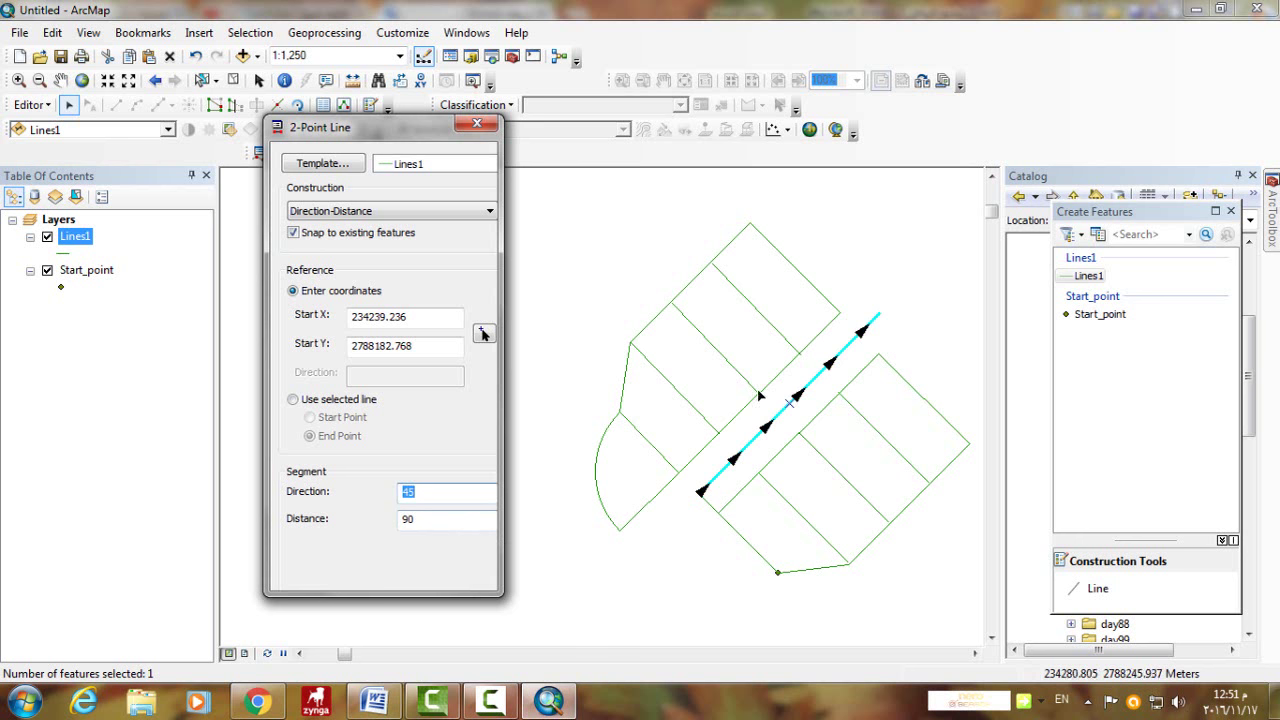
key(F2)
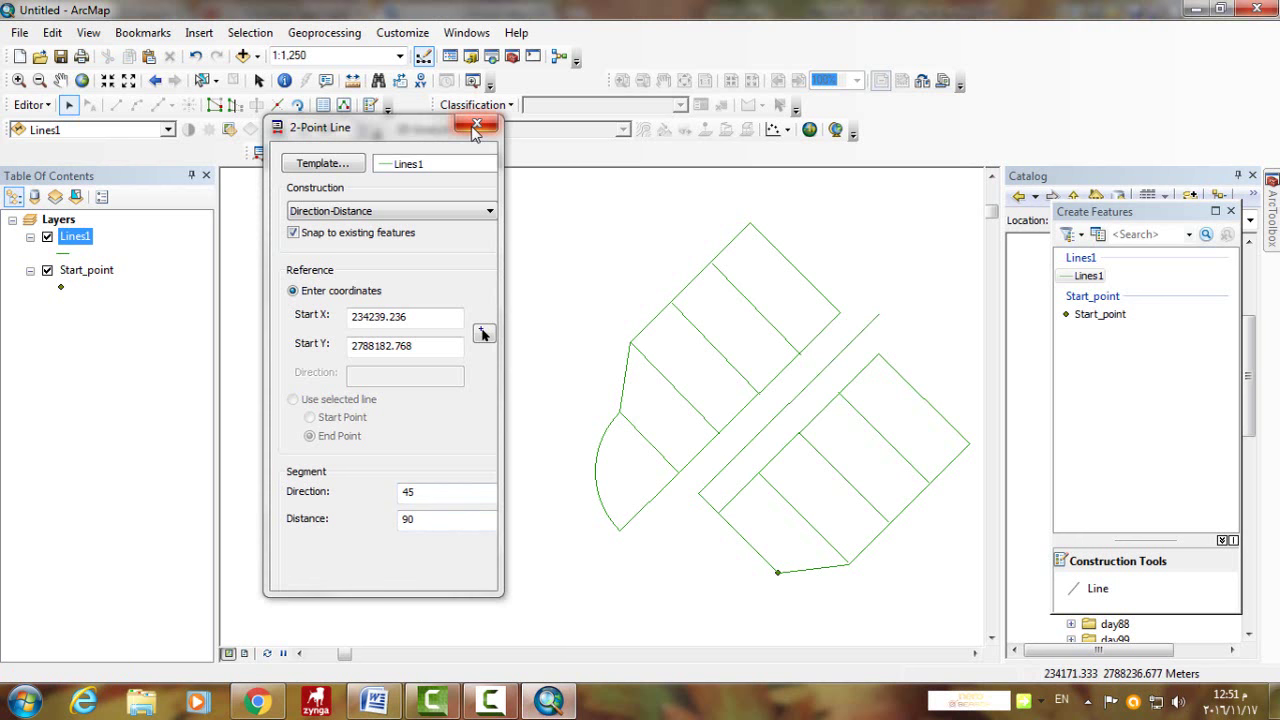
click(475, 126)
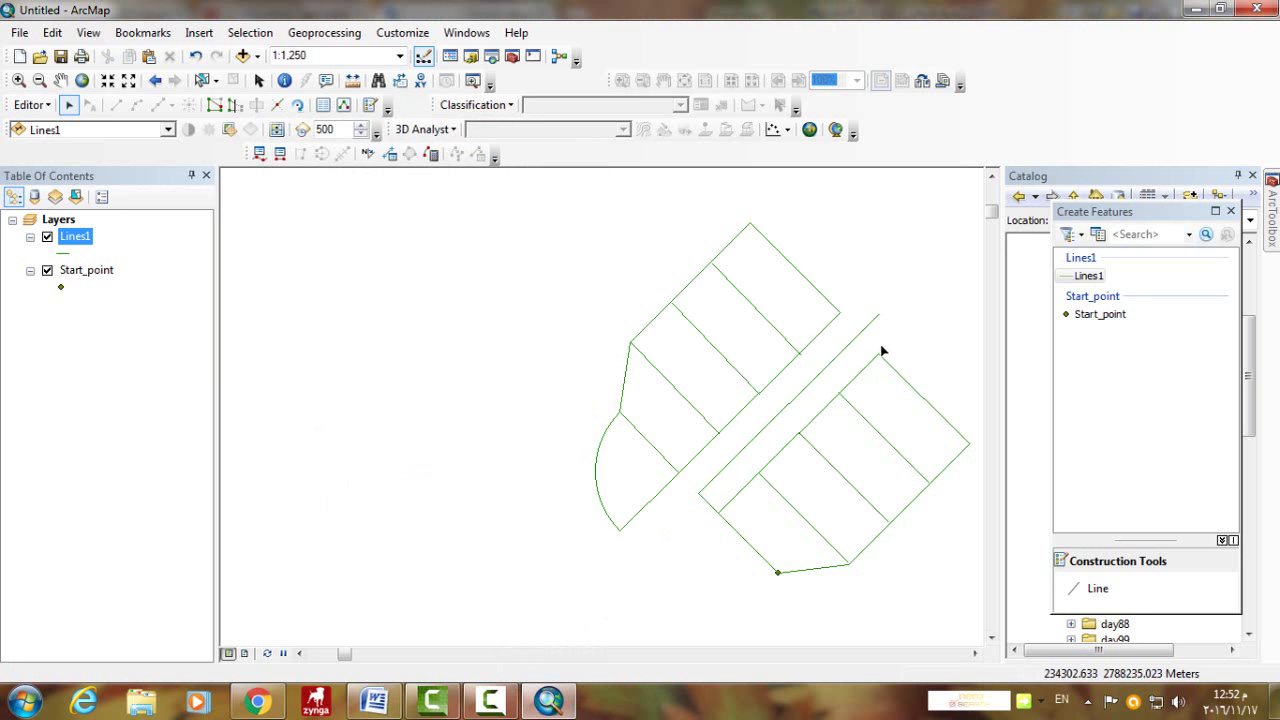
Switch to the Word notes and look up the Cul-de-sac instructions and the radius, return radius and street width settings.
click(374, 702)
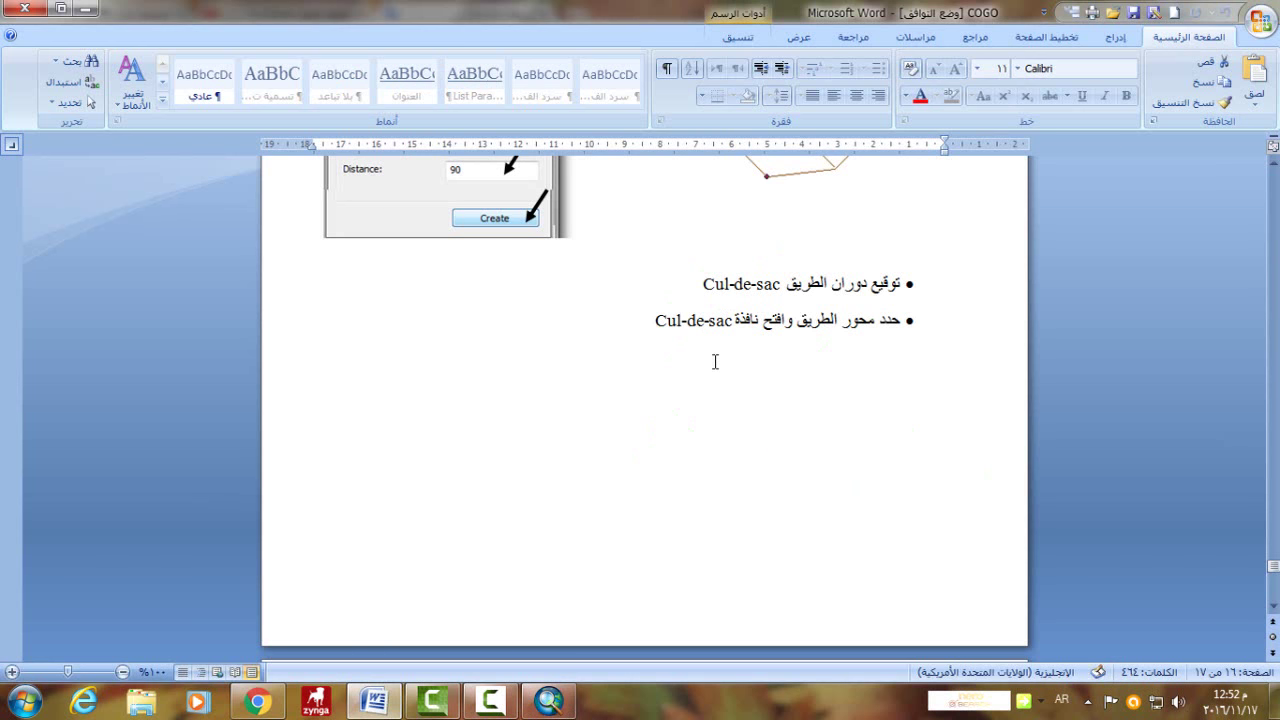
scroll(760, 296, down, 2)
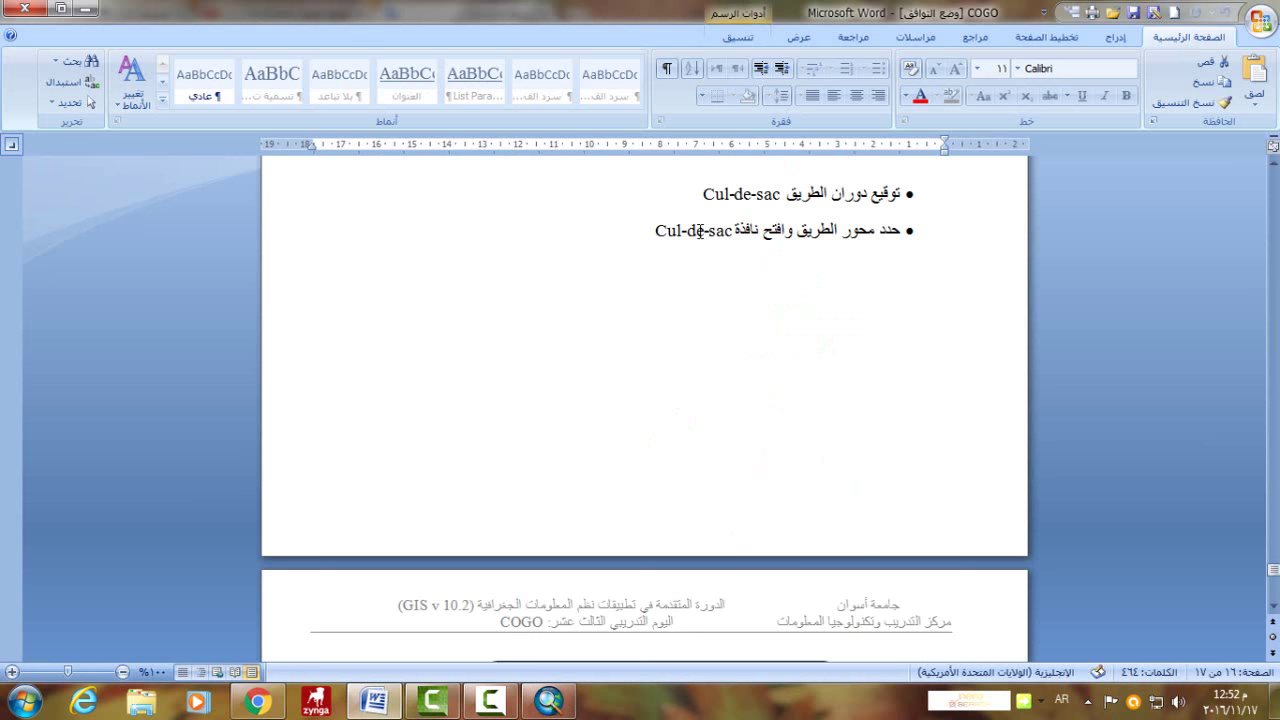
double_click(673, 231)
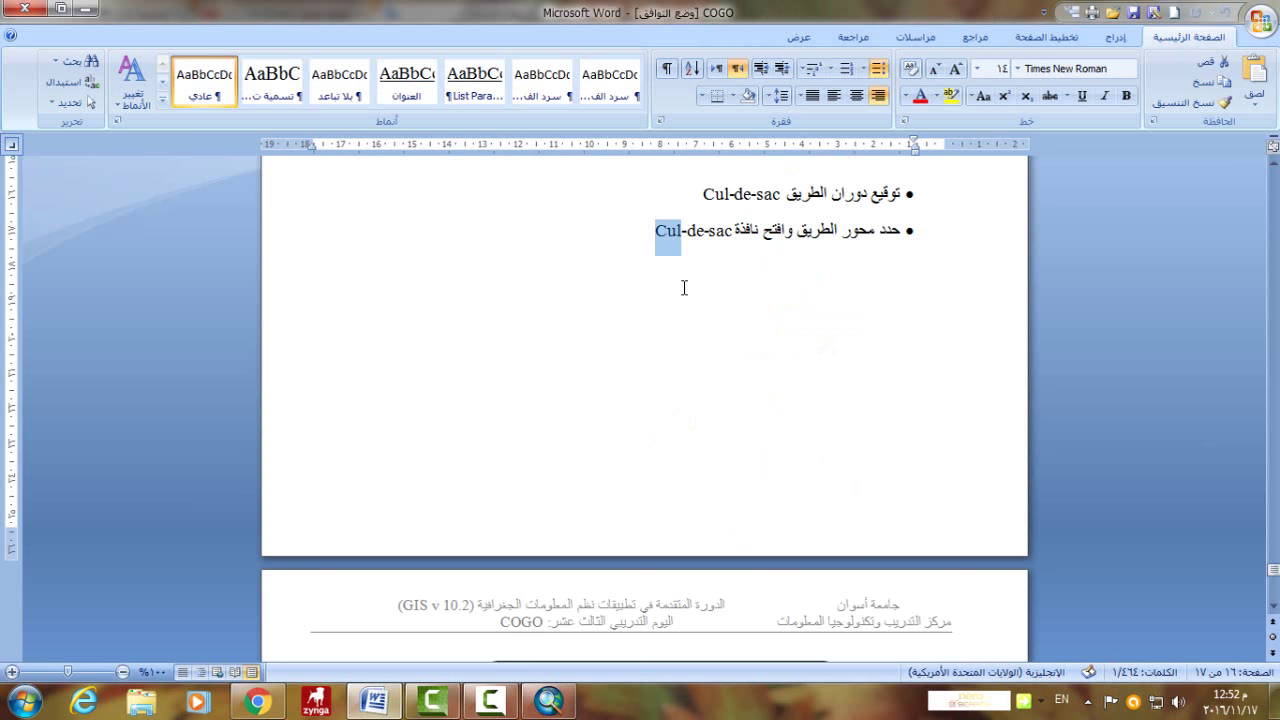
scroll(684, 288, down, 9)
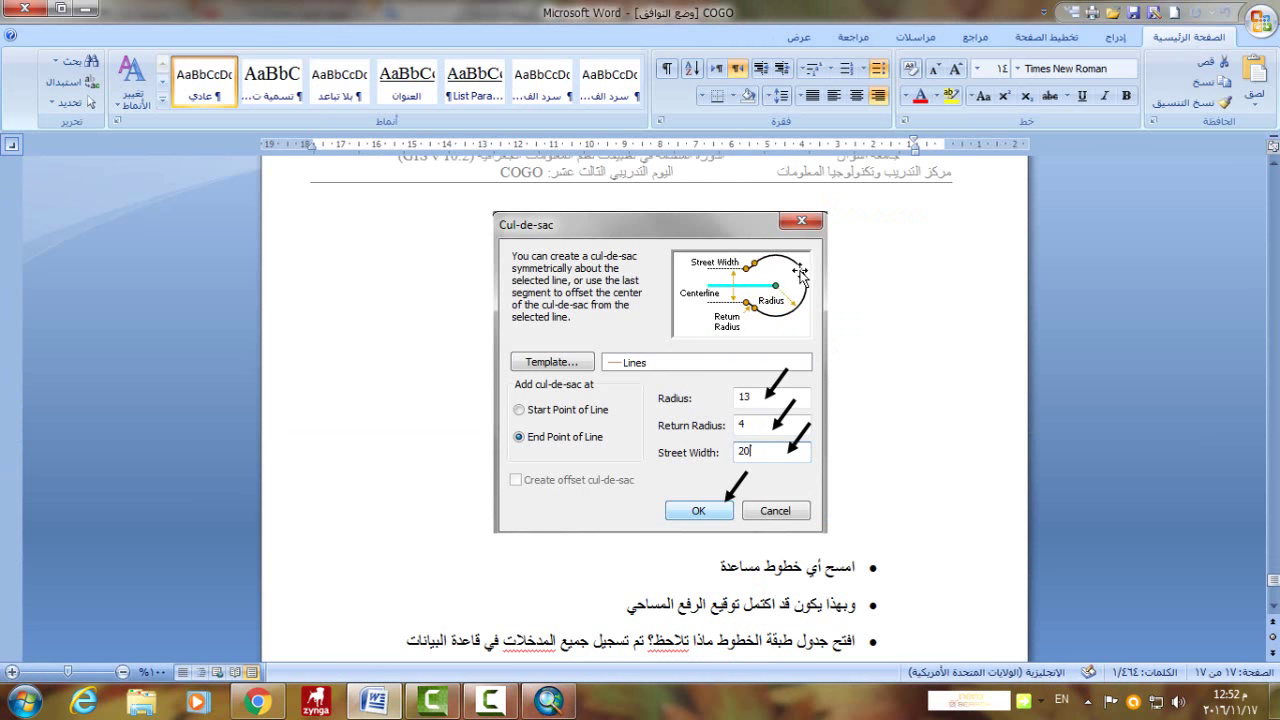
click(766, 309)
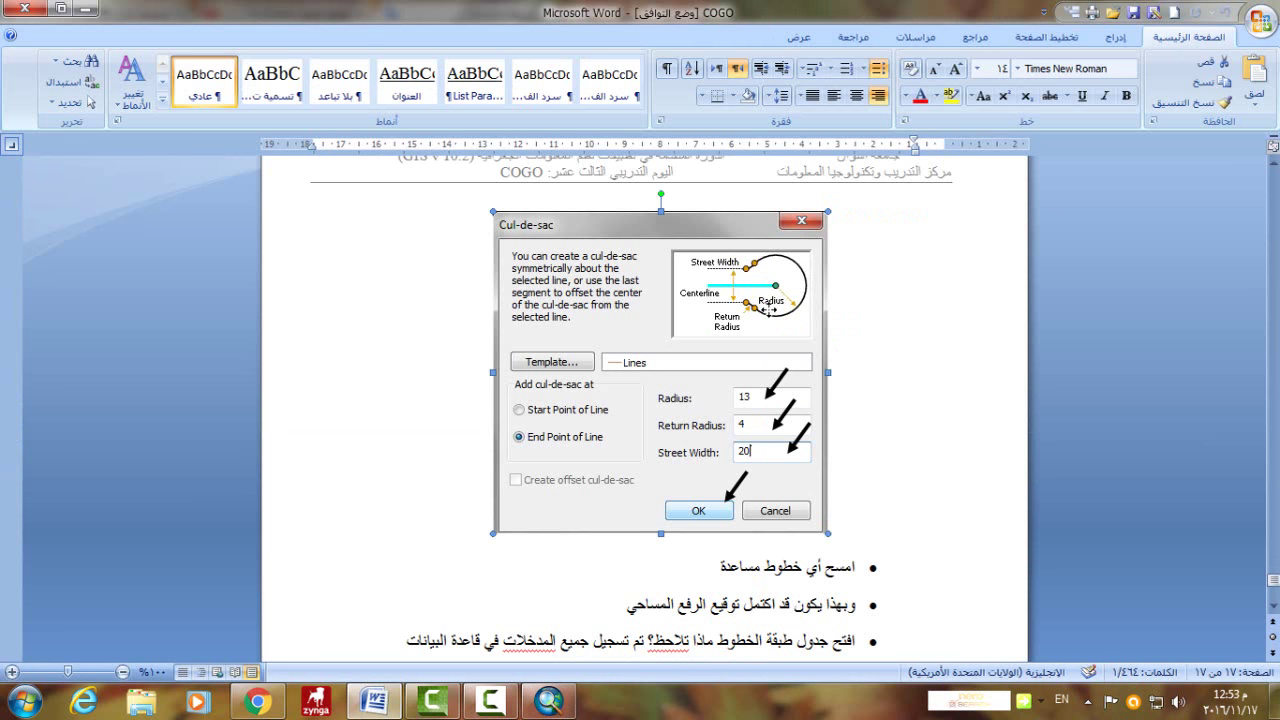